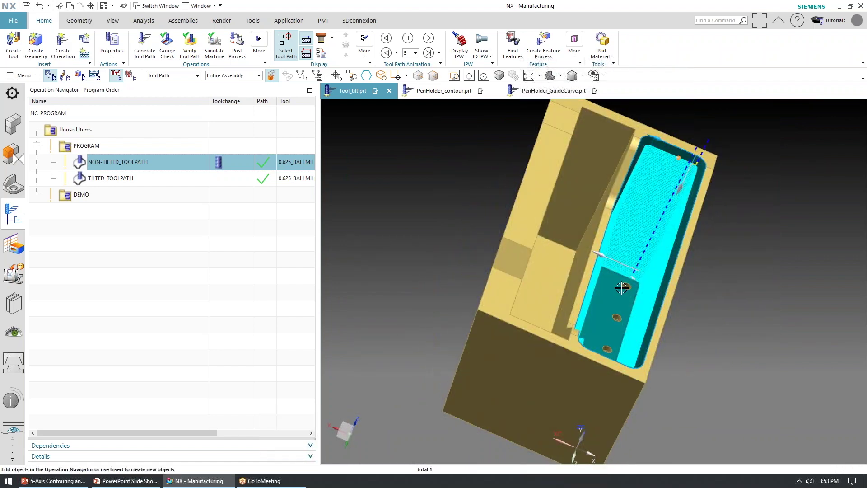
Step: Insert a new operation under the DEMO program group and set its type to mill_contour
left_click(76, 196)
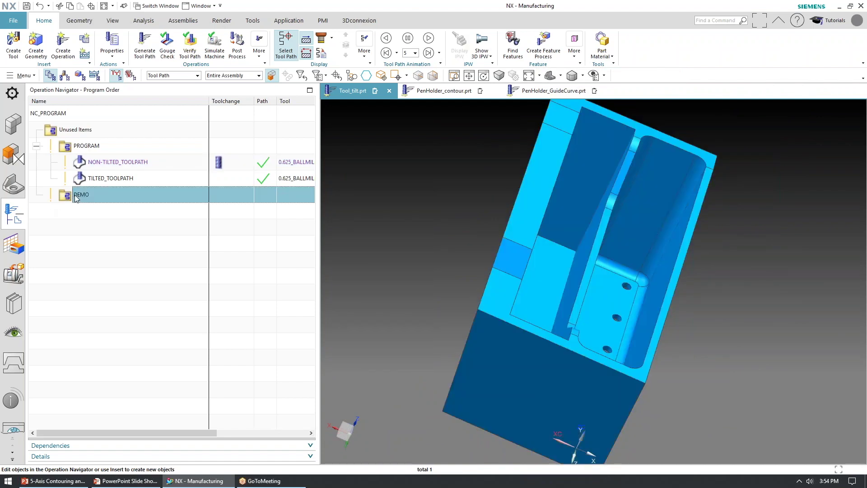
right_click(78, 198)
mouse_move(108, 346)
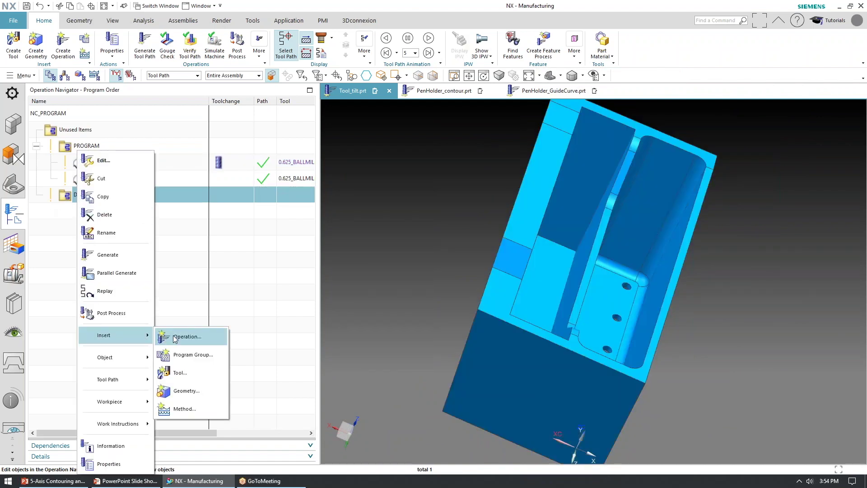
left_click(183, 337)
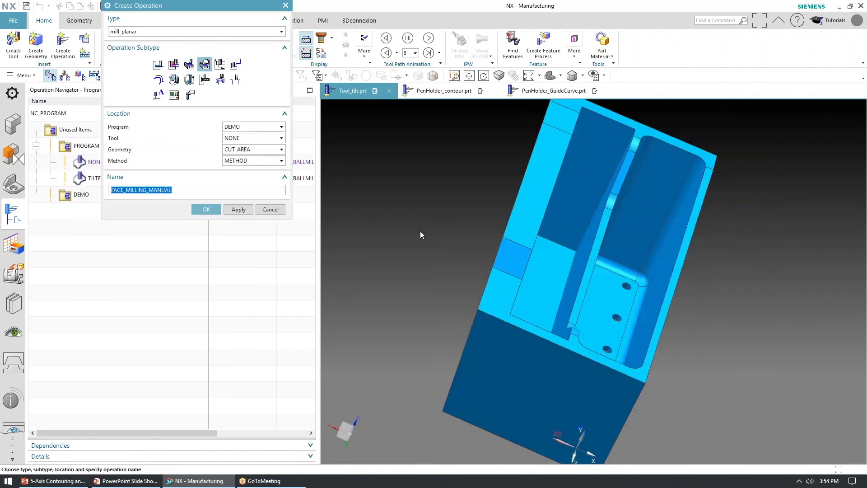
left_click(158, 35)
left_click(159, 45)
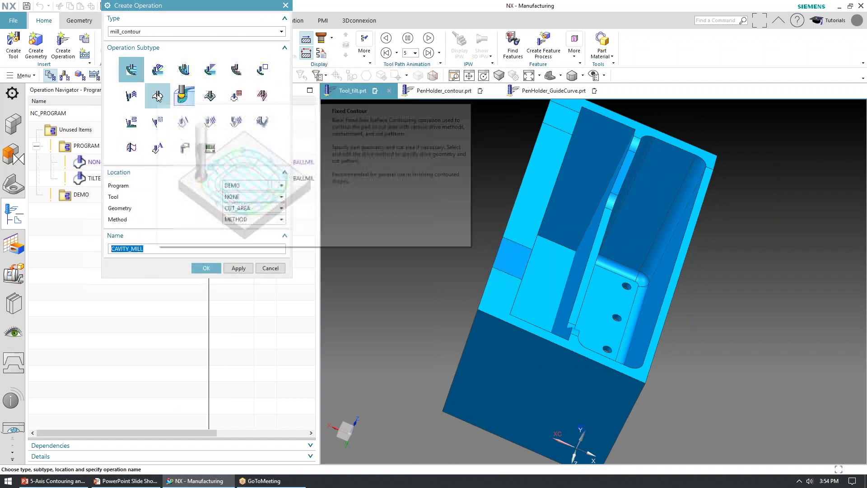
Step: Create a Fixed Contour operation in program DEMO using the 0.625_BALLMILL tool and CUT_AREA geometry
left_click(158, 97)
left_click(248, 189)
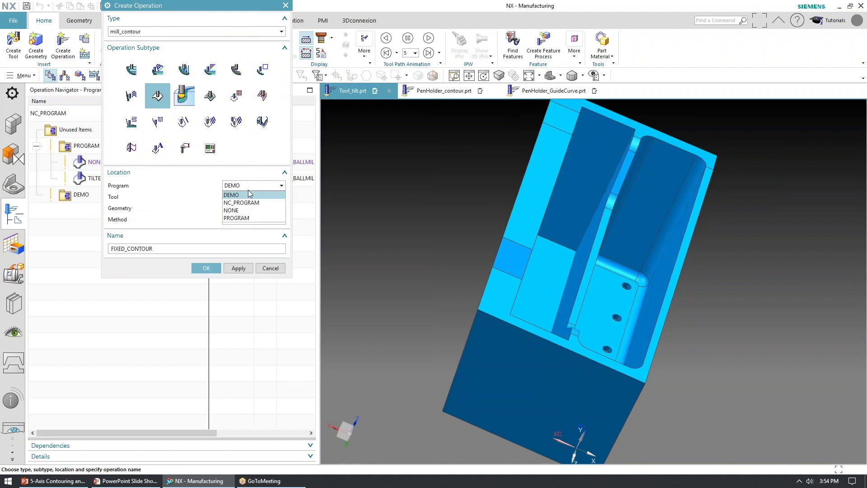
left_click(243, 186)
left_click(243, 193)
left_click(243, 213)
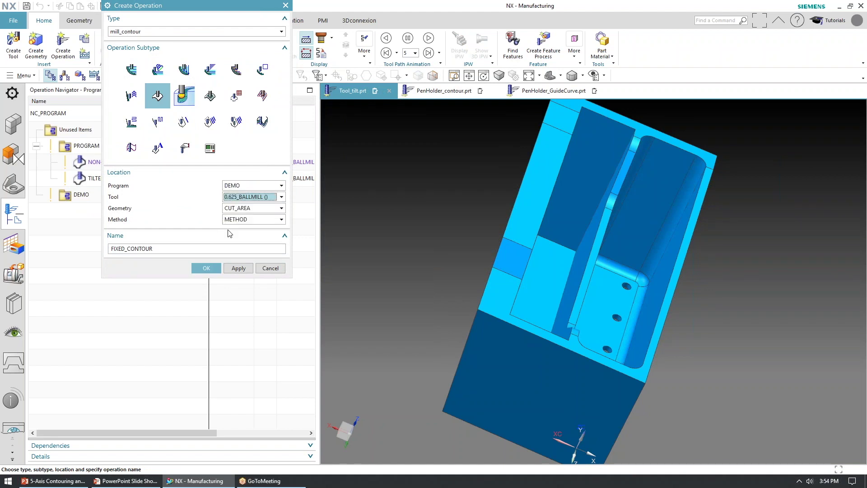
left_click(209, 273)
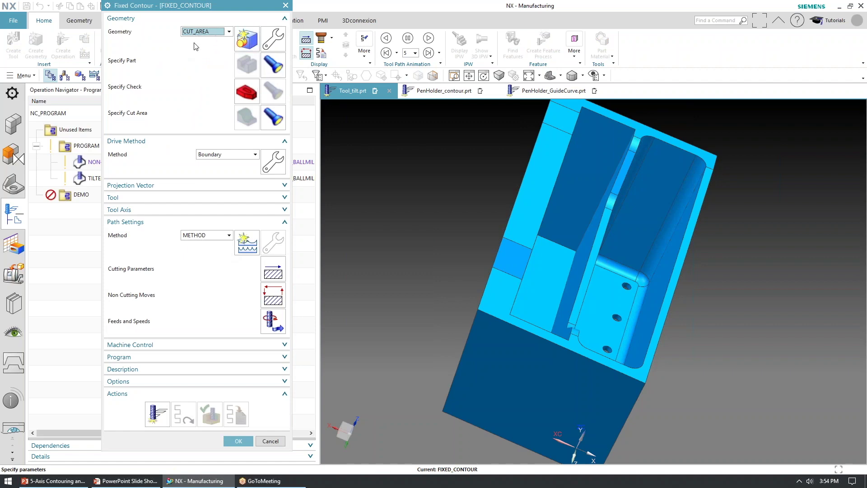
Step: Display the specified cut area on the part and change the drive method to Streamline, accepting the parameter reset
left_click(273, 118)
middle_click_drag(488, 197, 463, 191)
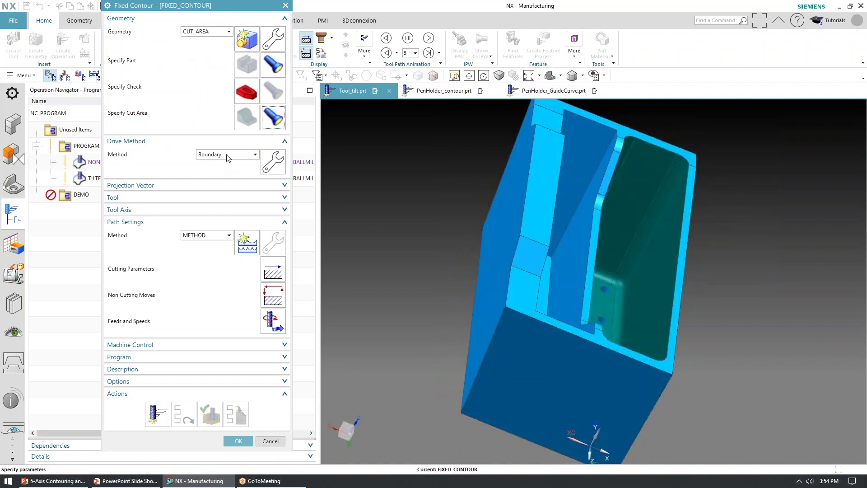
left_click(228, 155)
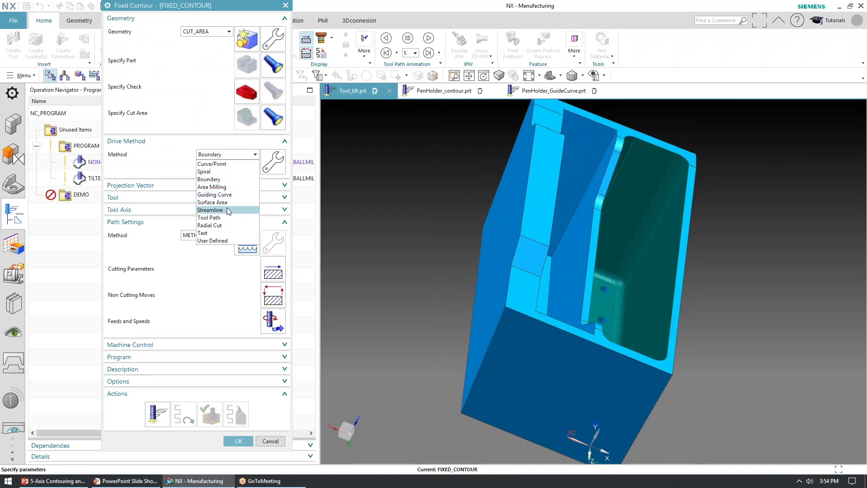
left_click(210, 210)
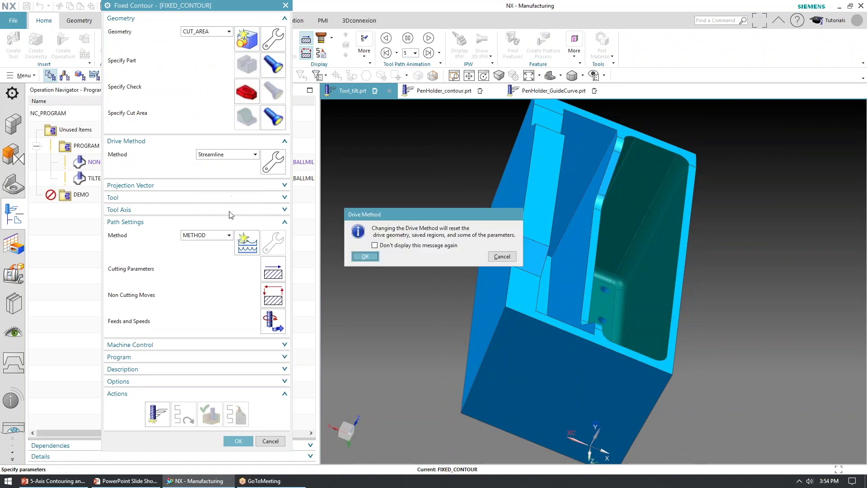
left_click(365, 256)
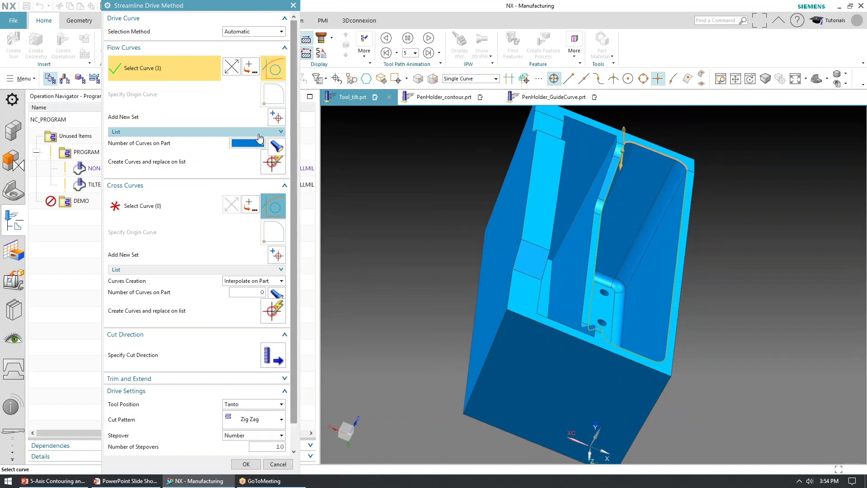
Step: Remove both automatically selected flow curve sets from the streamline drive method
left_click(190, 131)
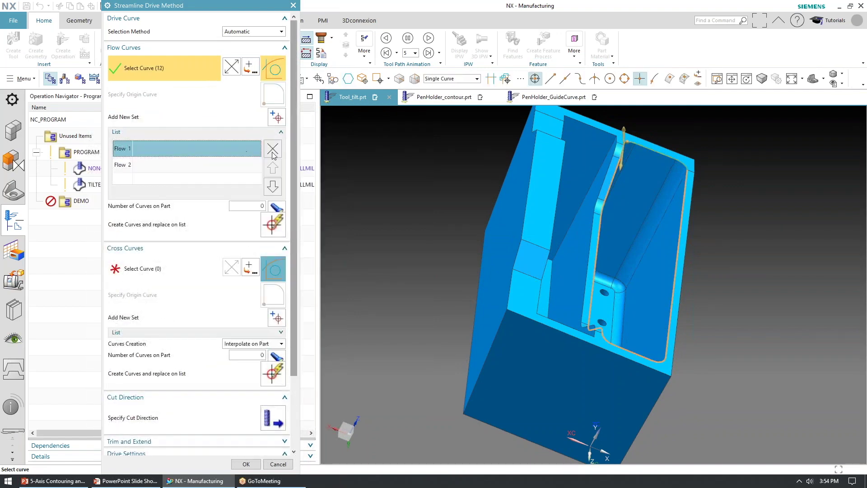
left_click(273, 148)
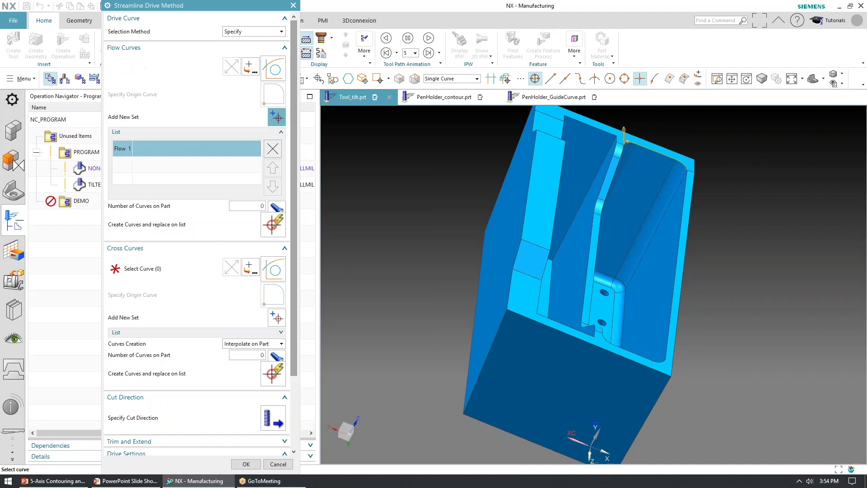
left_click(273, 148)
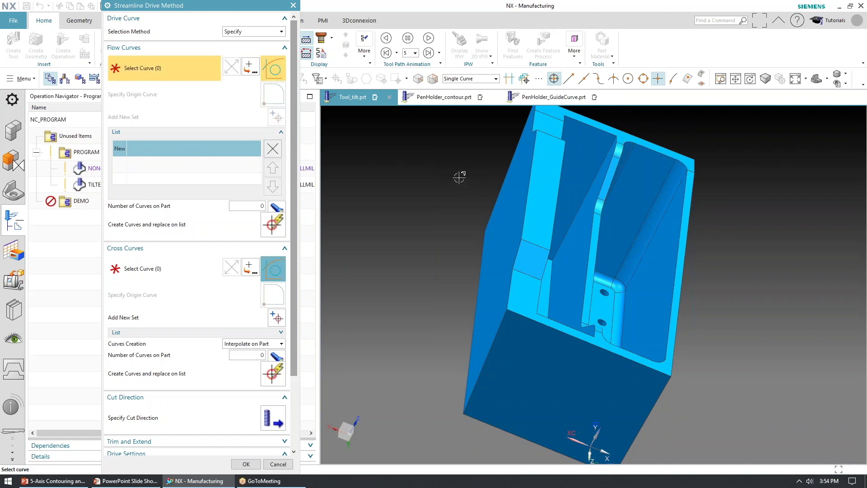
Step: Define two flow curve sets using Tangent Curves: the narrow pocket's upper rim and the closed edge loop at its bottom
middle_click_drag(459, 178, 453, 179)
left_click(694, 148)
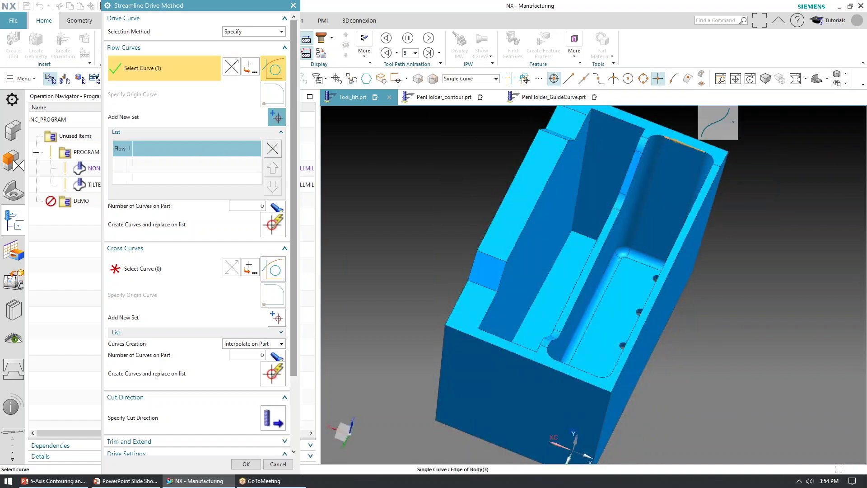
left_click(684, 142, "shift")
left_click(488, 79)
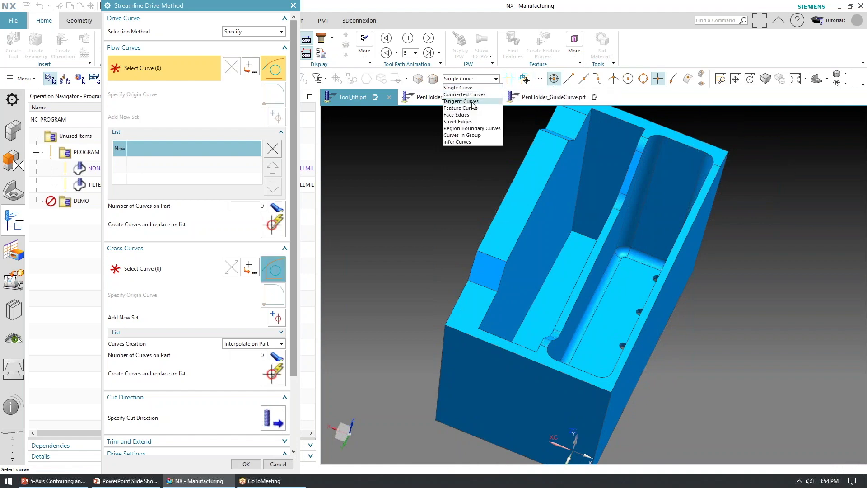
left_click(466, 103)
left_click(690, 145)
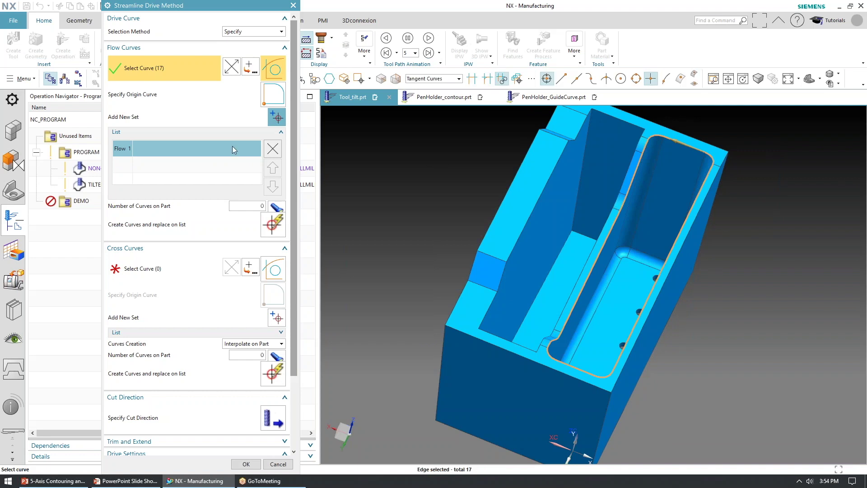
left_click(276, 121)
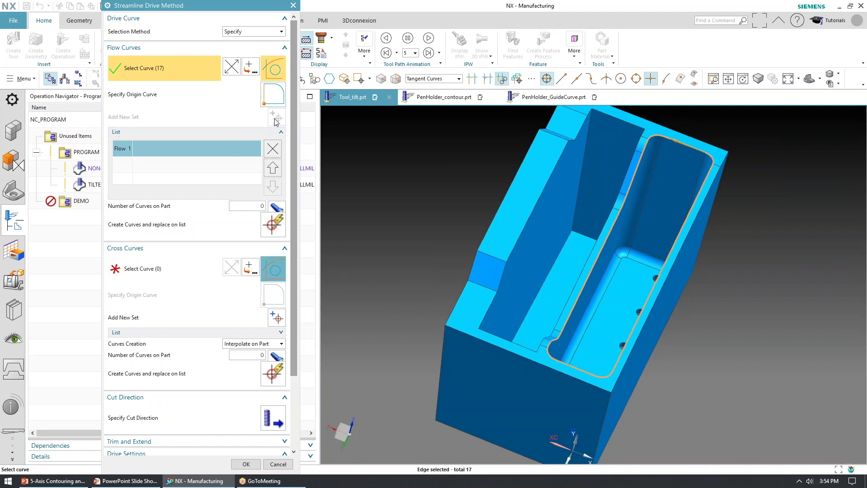
left_click(623, 248)
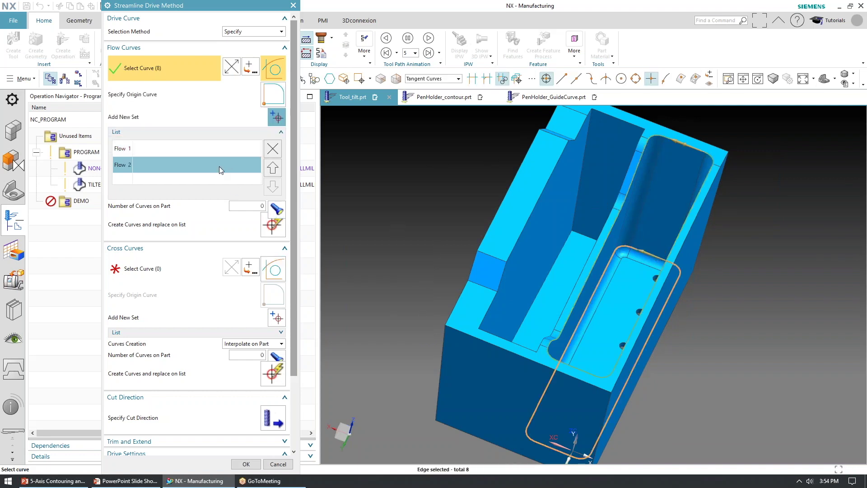
Step: Select one edge running down the pocket's corner wall as the cross curve, using the Single Curve rule
left_click(164, 276)
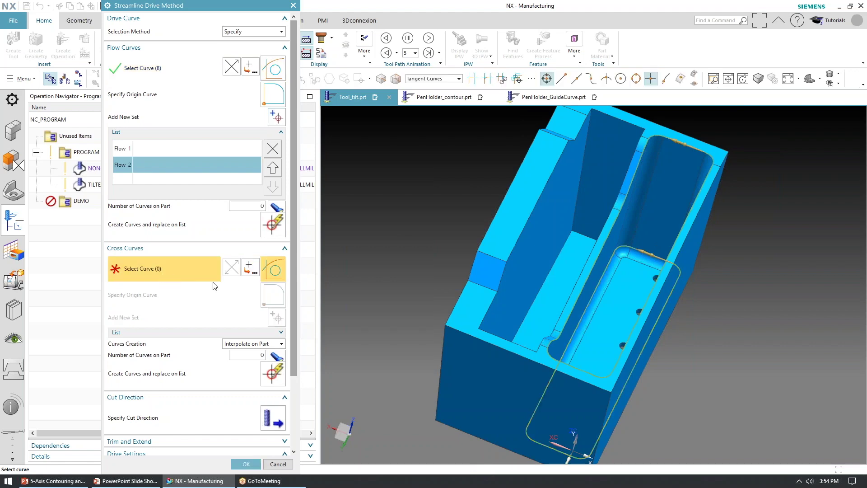
middle_click_drag(517, 300, 668, 238)
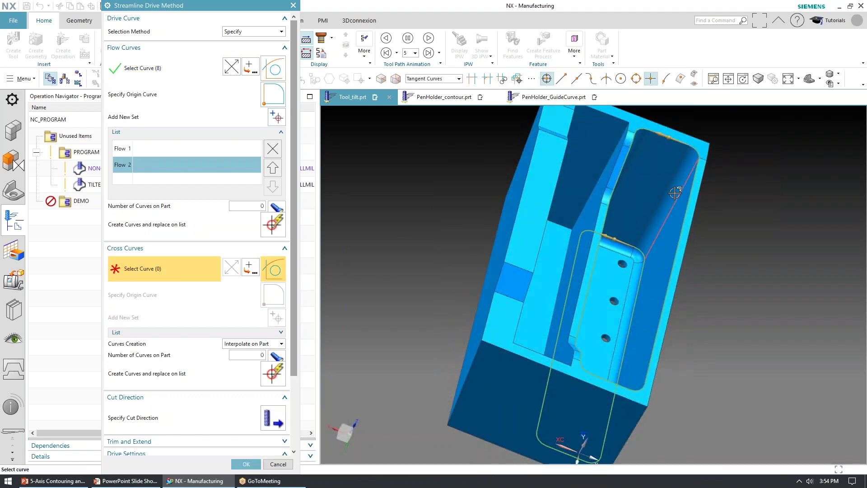
left_click(662, 175)
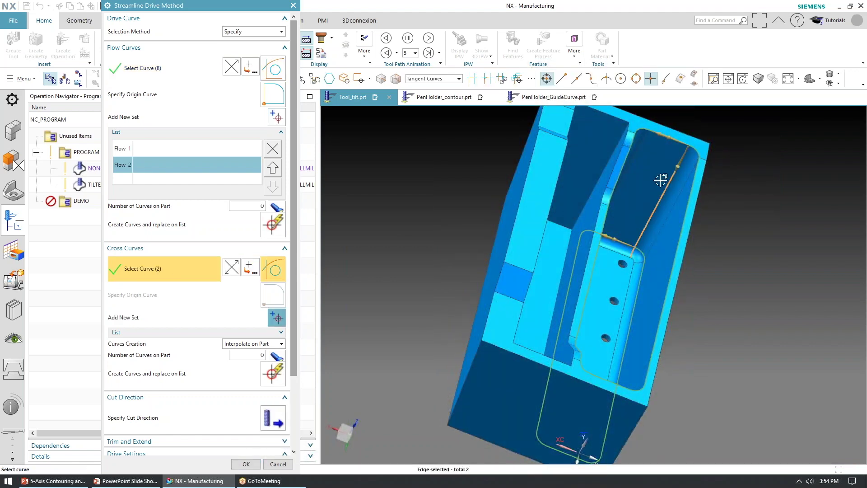
left_click(664, 192, "shift")
left_click(433, 79)
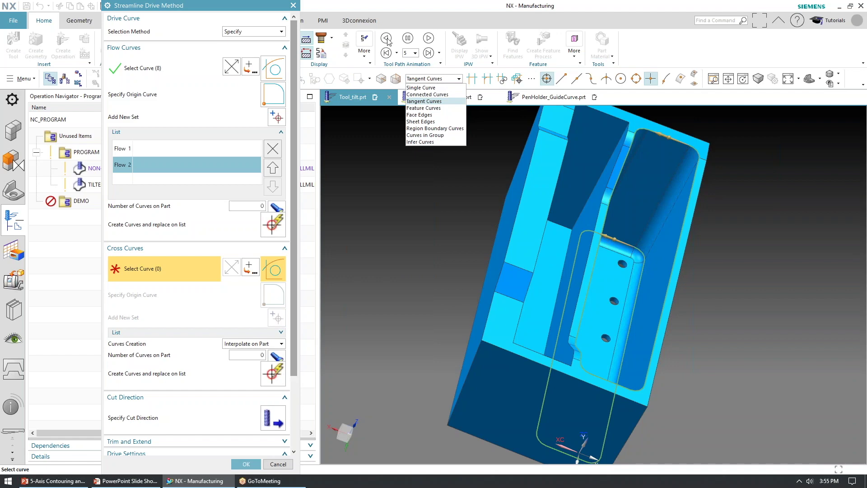
left_click(421, 87)
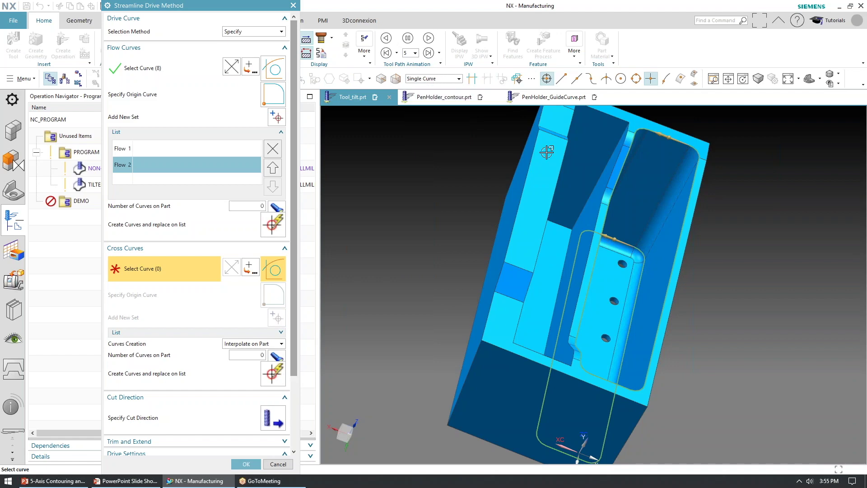
left_click(673, 178)
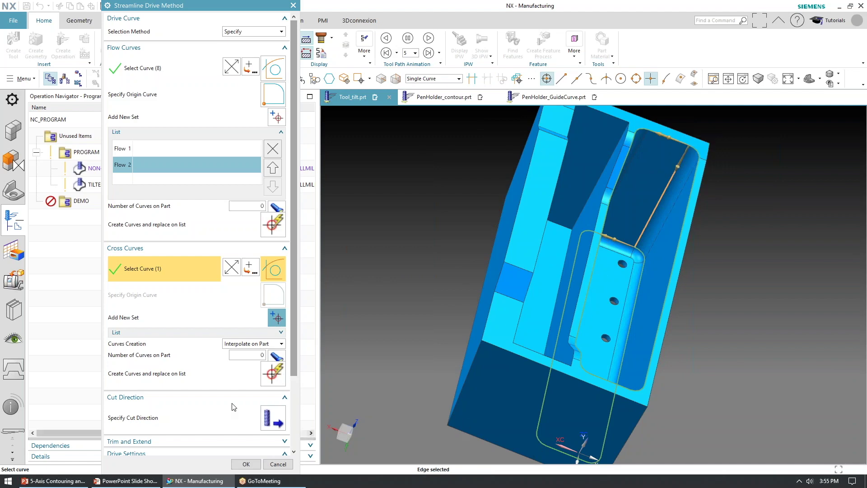
Step: Keep the tool position at Tanto and set the streamline cut pattern to Helical or Spiral
scroll(233, 407, "down", 4)
left_click(243, 378)
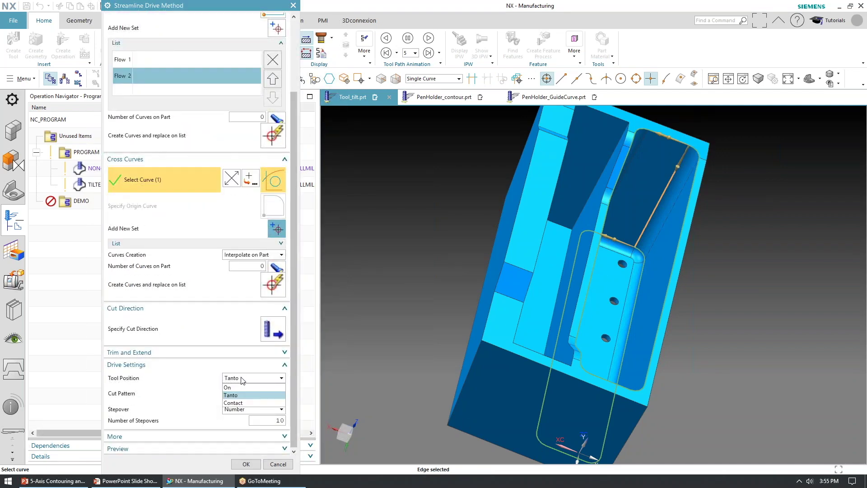
left_click(242, 378)
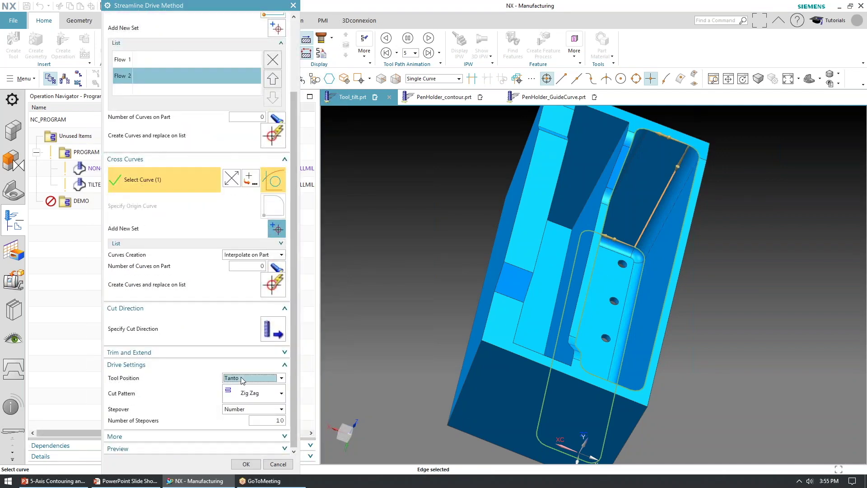
left_click(256, 395)
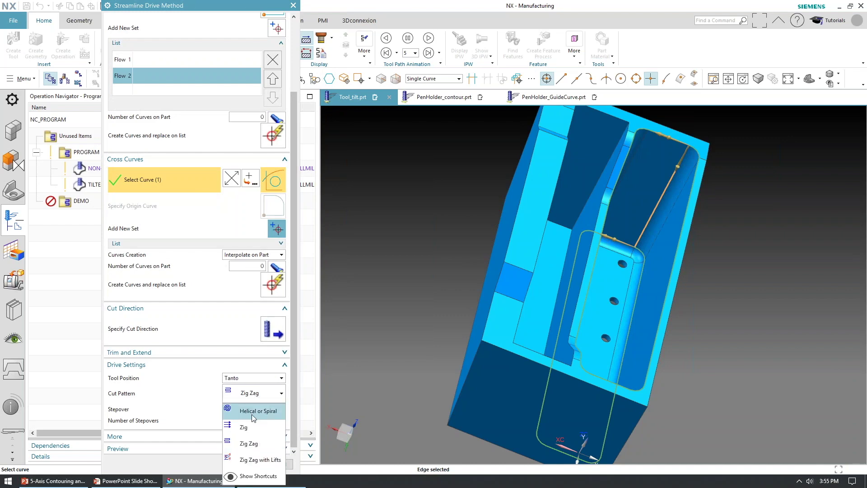
left_click(254, 409)
Step: Set the stepover to Scallop with a maximum scallop height of 0.075 and accept the streamline drive settings
left_click(260, 409)
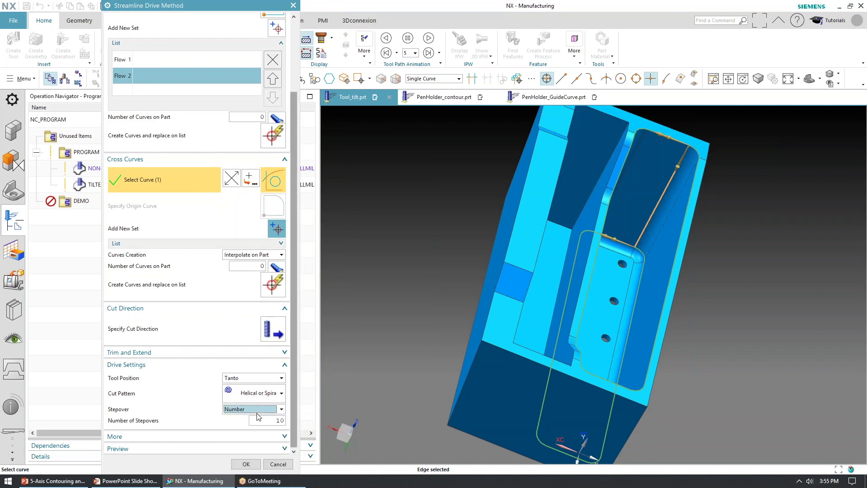
left_click(241, 425)
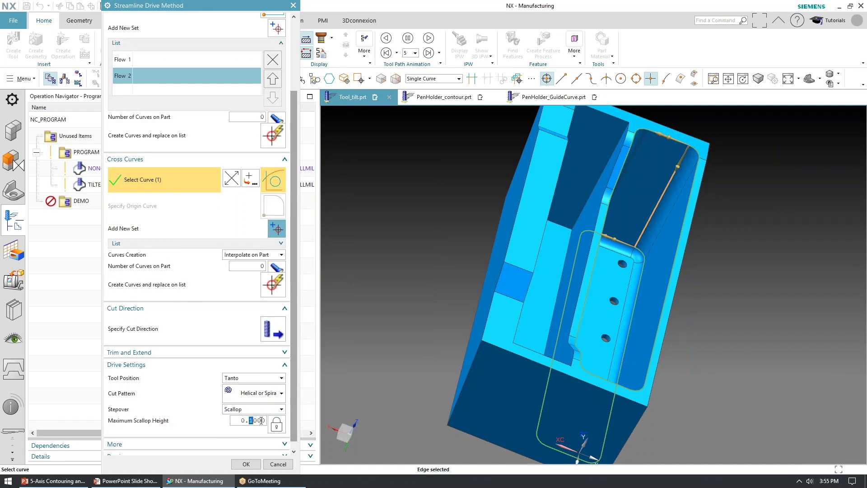
type(".")
scroll(158, 353, "down", 1)
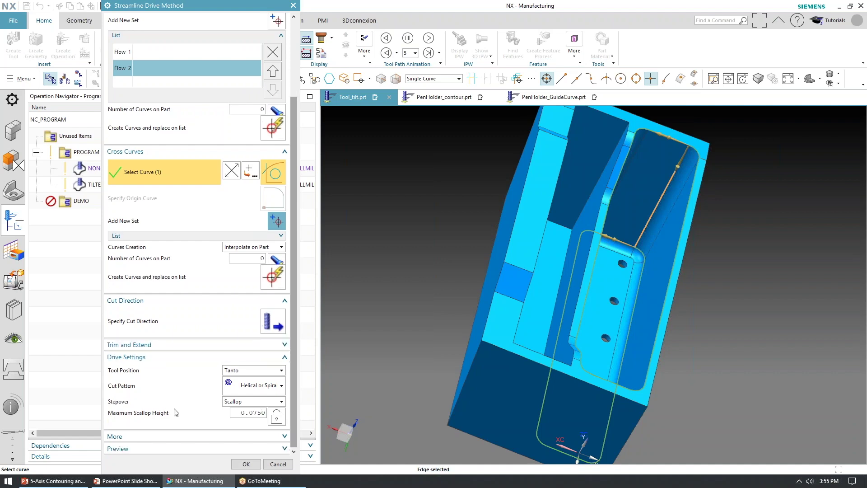
left_click(244, 465)
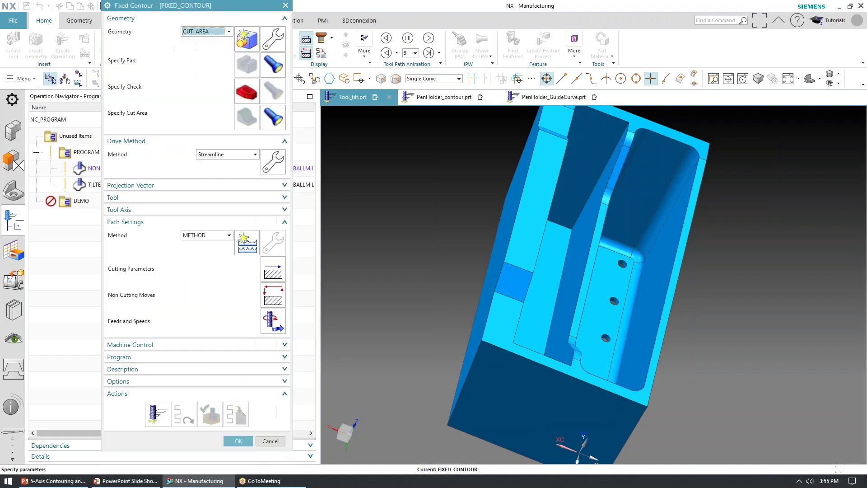
Step: Set the operation's projection vector to Toward Drive
left_click(226, 188)
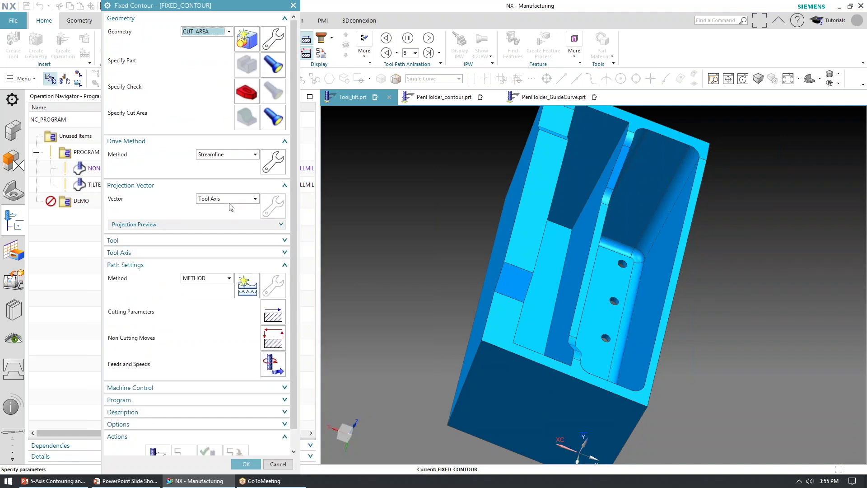
left_click(232, 203)
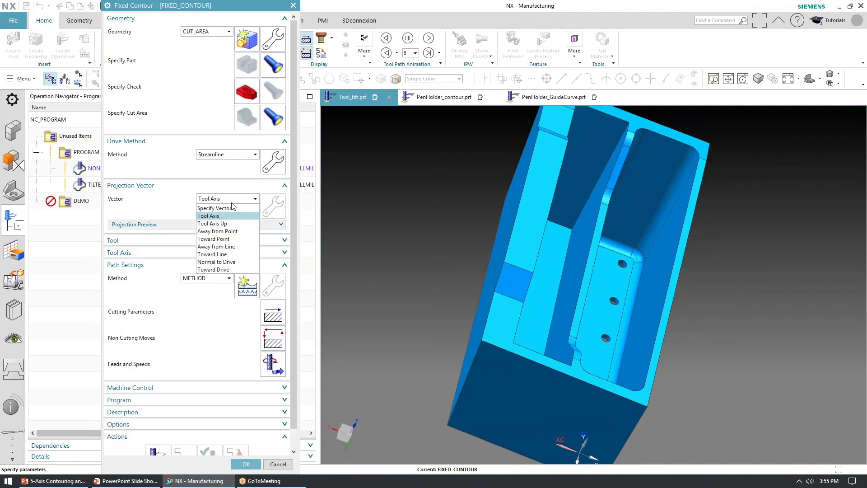
left_click(216, 270)
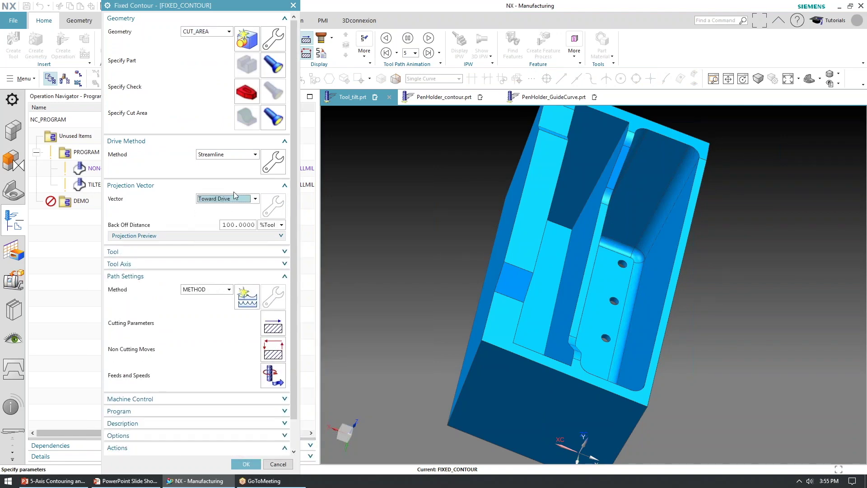
Step: Set the projection vector's back off distance to 5 %Tool, then generate the tool path and accept the Fixed Contour operation
double_click(231, 226)
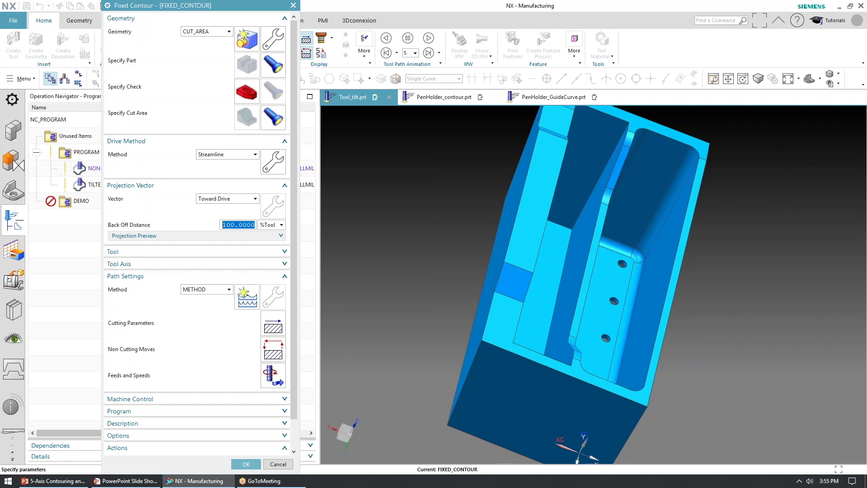
type("5")
left_click(162, 265)
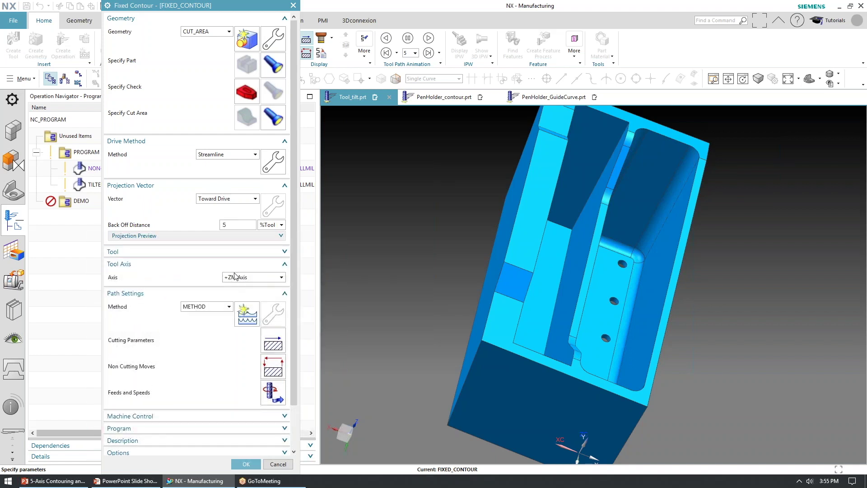
left_click(217, 252)
scroll(226, 365, "down", 3)
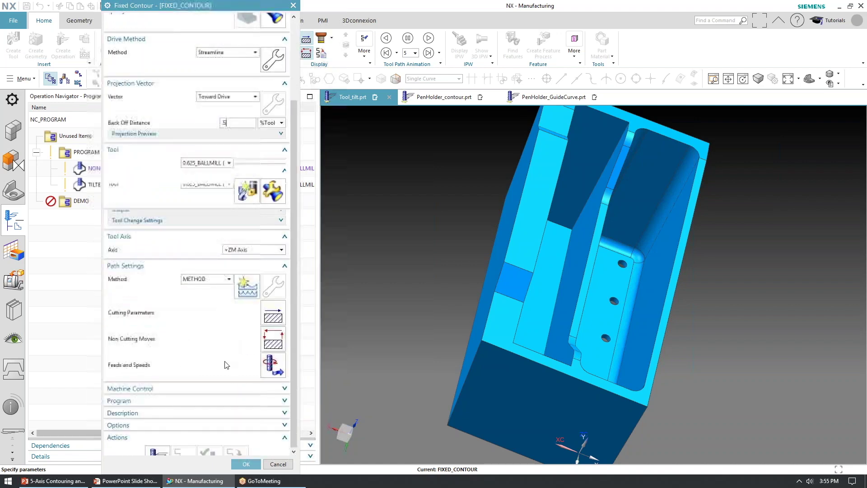
left_click(158, 436)
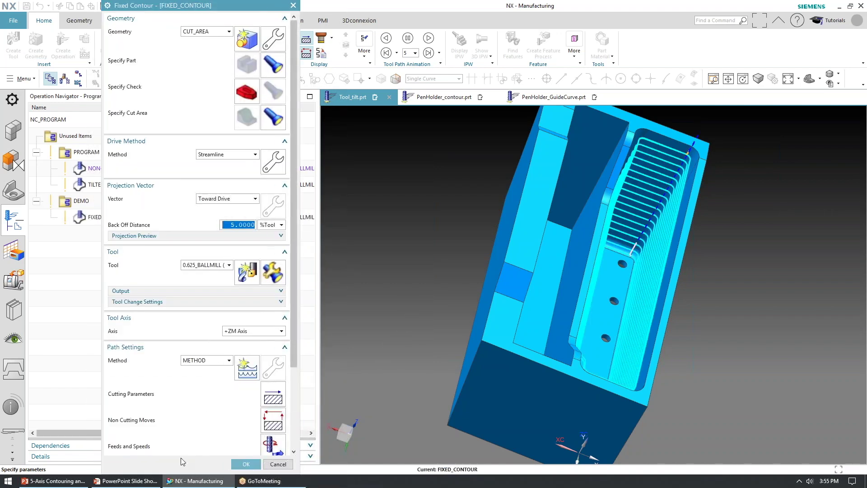
left_click(245, 466)
Step: Display the FIXED_CONTOUR tool path in the part and examine its passes inside the deep pocket
middle_click_drag(470, 327, 438, 308)
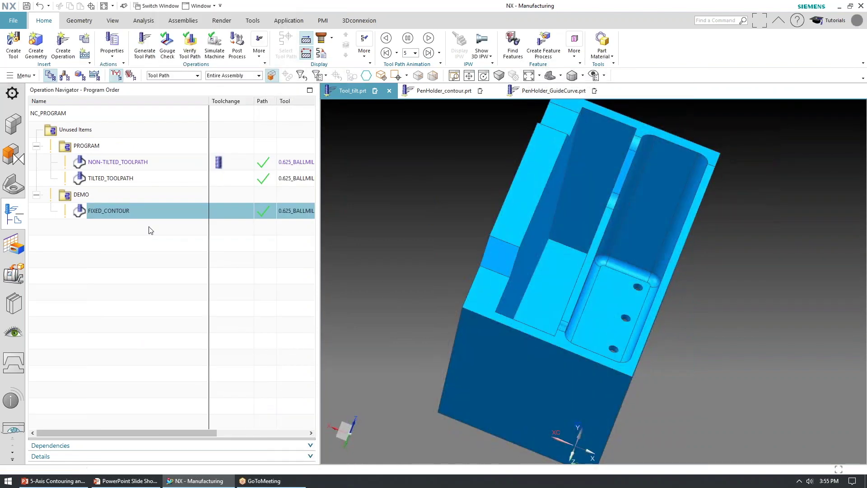
left_click(121, 212)
left_click(85, 217)
middle_click_drag(415, 251, 432, 265)
middle_click_drag(654, 185, 630, 162)
middle_click_drag(673, 186, 654, 199)
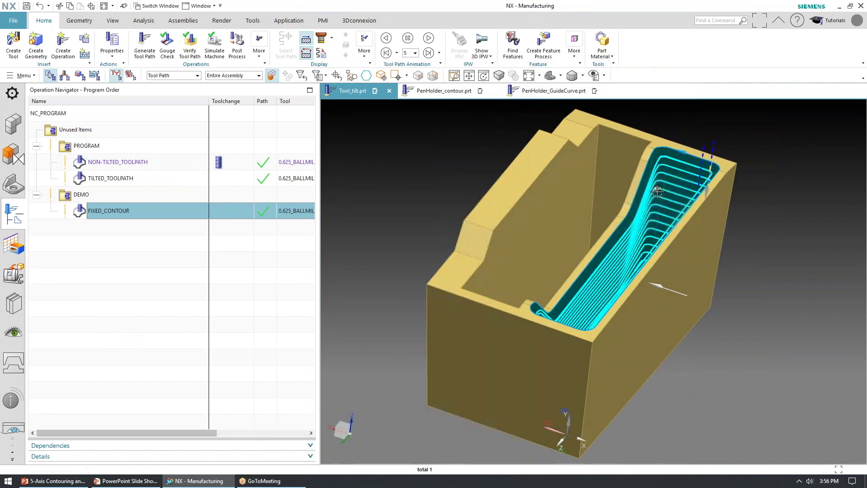
Step: Show the tool and holder at several points along the FIXED_CONTOUR path to check for collisions with the pocket walls
left_click(602, 288)
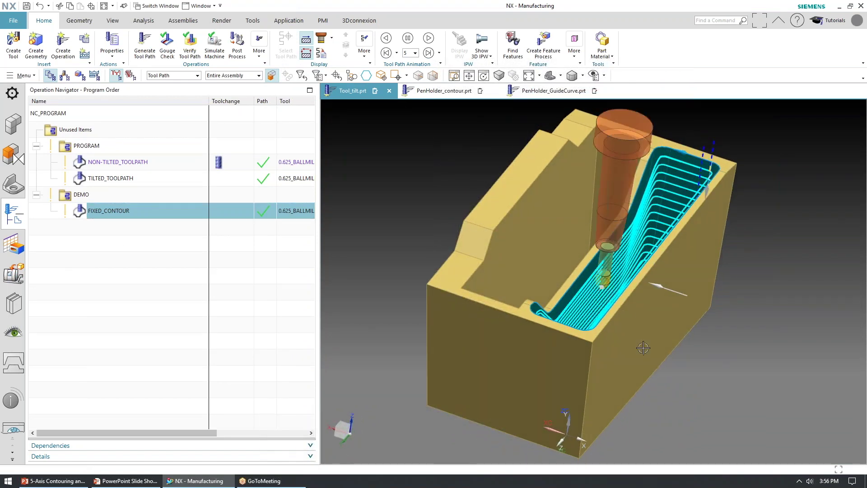
middle_click_drag(649, 368, 666, 341)
left_click(652, 304)
middle_click_drag(649, 309, 611, 244)
left_click(640, 302)
middle_click_drag(644, 306, 643, 294)
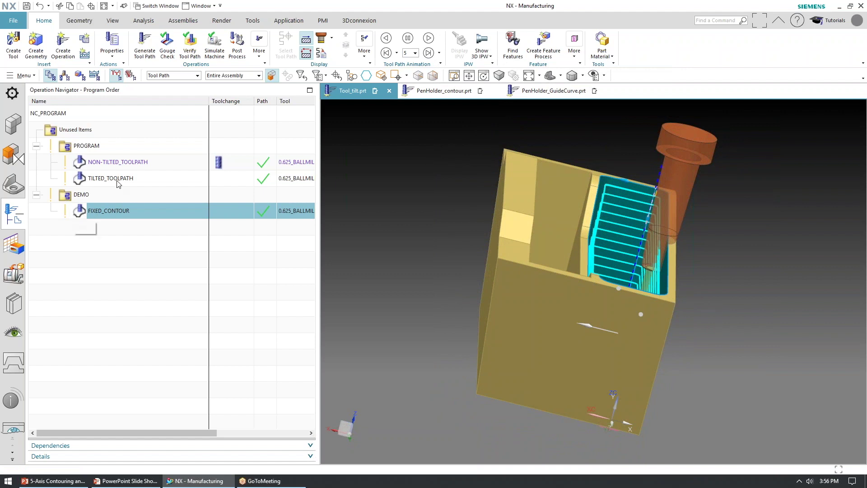
Step: Apply Tilt Tool Axis to FIXED_CONTOUR with Tilt/Retract avoidance, a 0.05 in tool holder clearance and a 0 in tool shank clearance
right_click(100, 212)
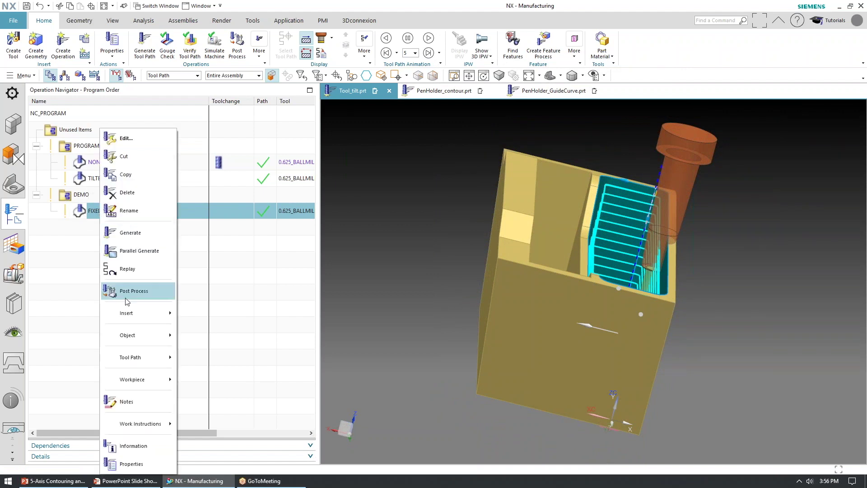
mouse_move(128, 330)
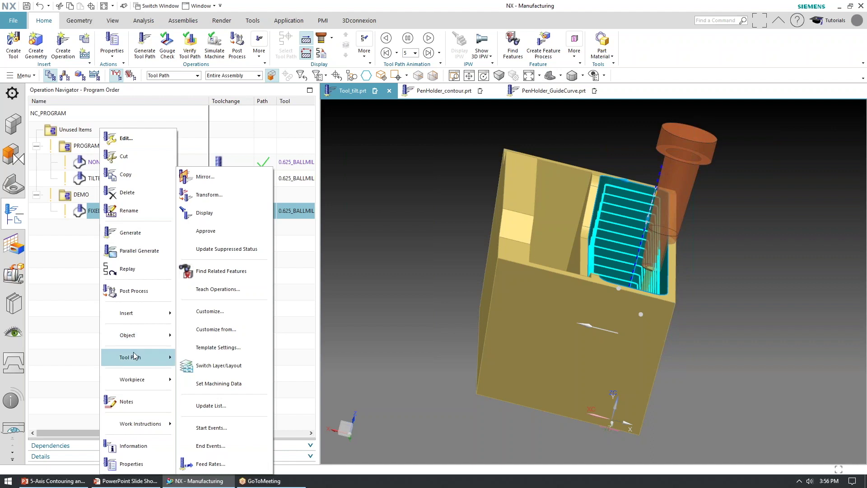
mouse_move(134, 356)
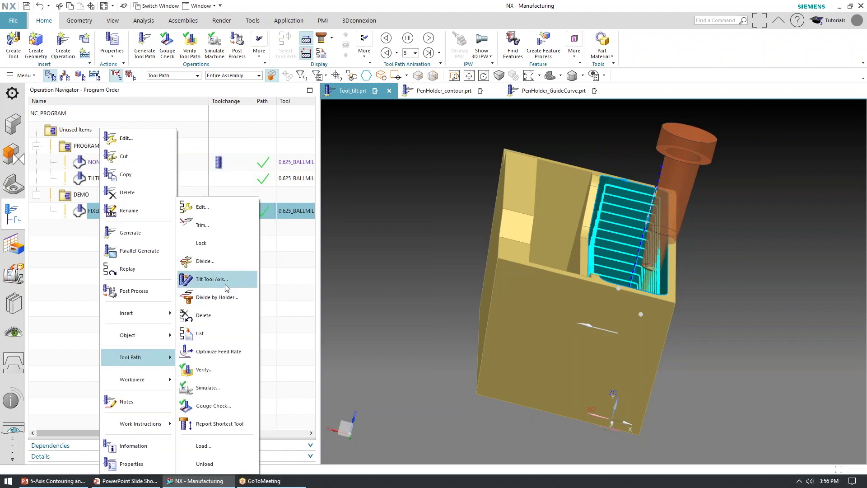
left_click(211, 280)
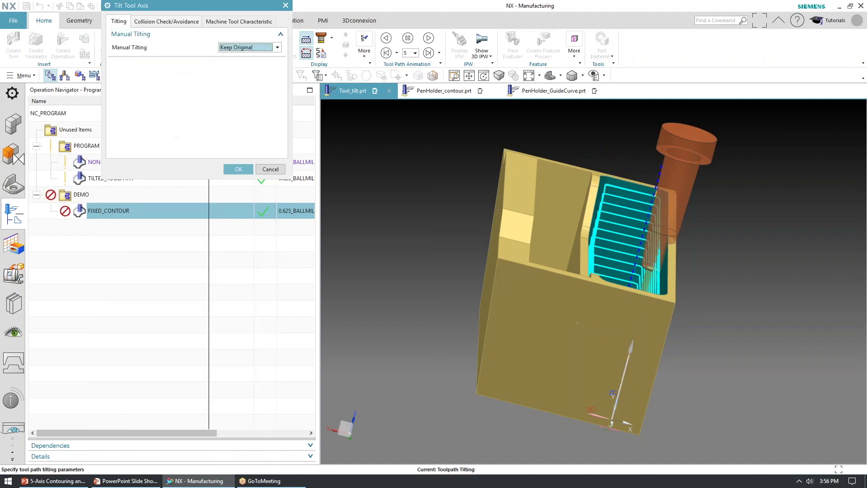
left_click(155, 28)
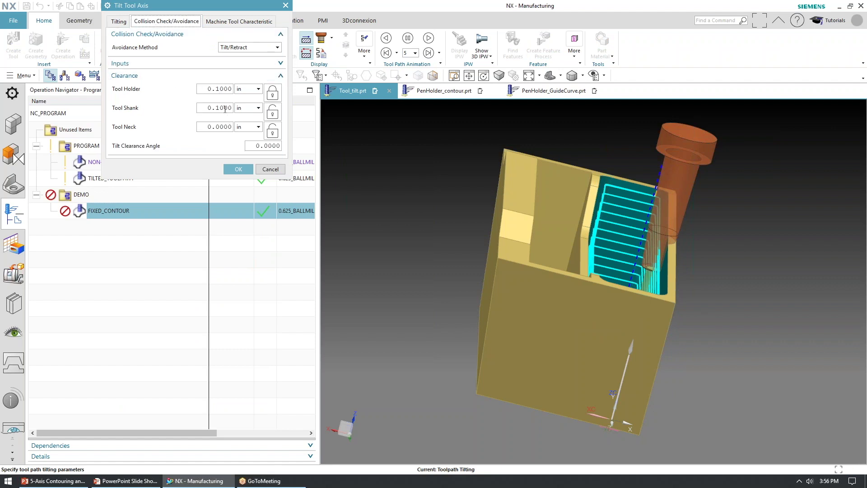
double_click(223, 107)
type("0.05")
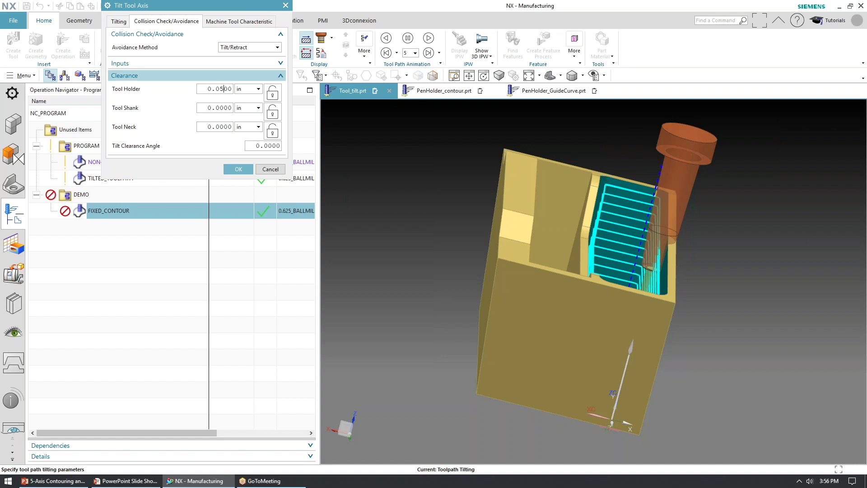
left_click(238, 169)
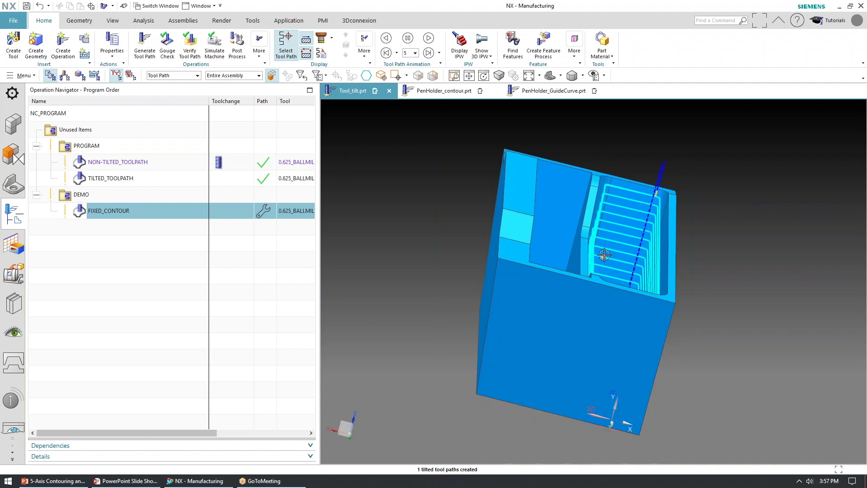
Step: Show the tool at a deep point on the tilted tool path and inspect how the holder sits in the pocket
left_click(654, 270)
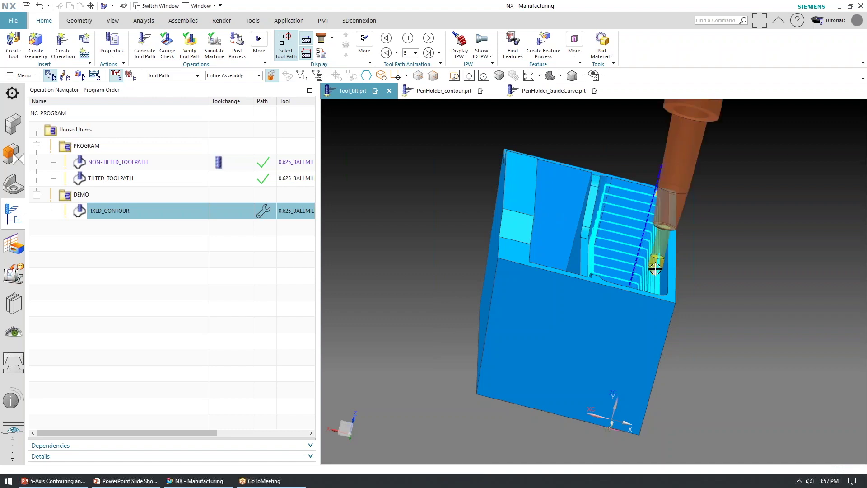
middle_click_drag(618, 242, 622, 240)
middle_click_drag(615, 232, 605, 251)
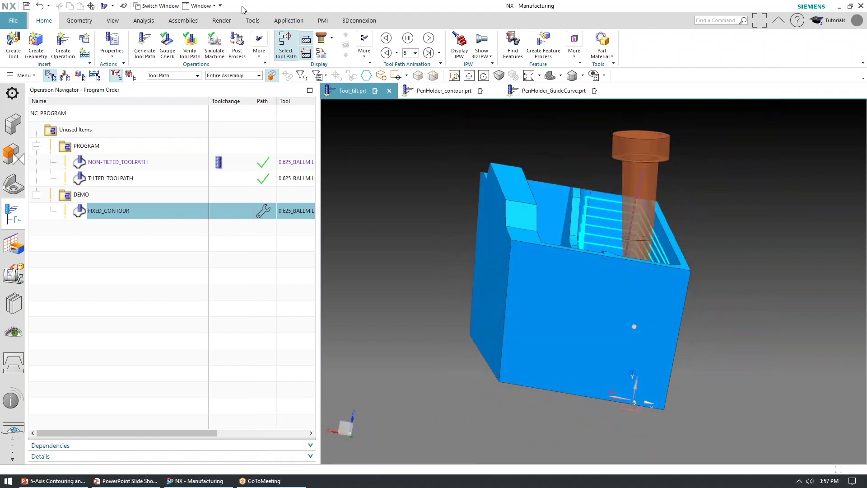
Step: Section the part with a single plane rotated 90° about the XC-axis and flip its direction to expose the pocket interior
left_click(113, 20)
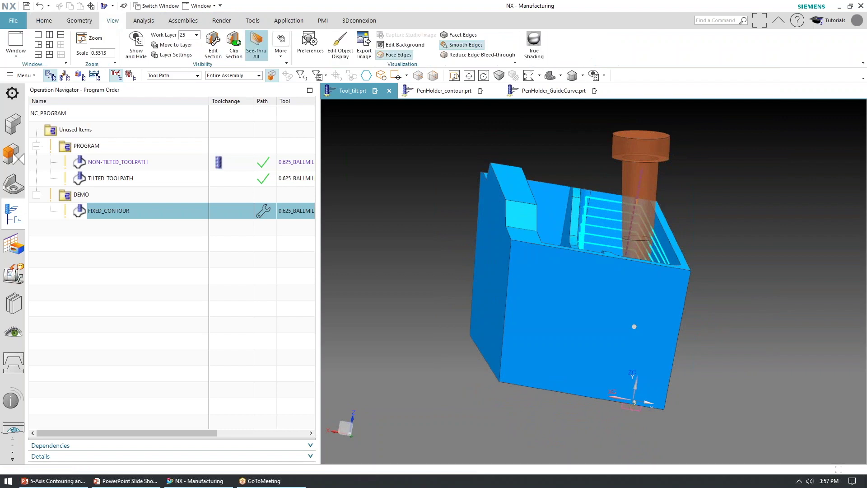
left_click(233, 43)
left_click(213, 44)
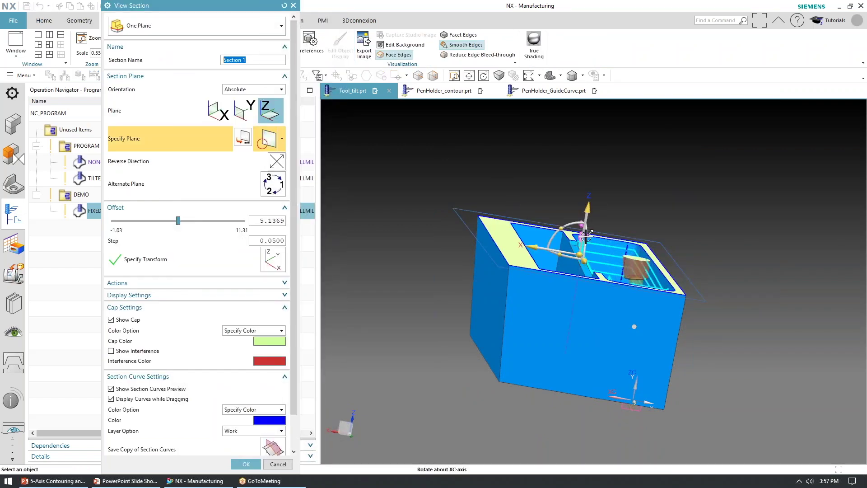
left_click(586, 237)
type("90")
key("Return")
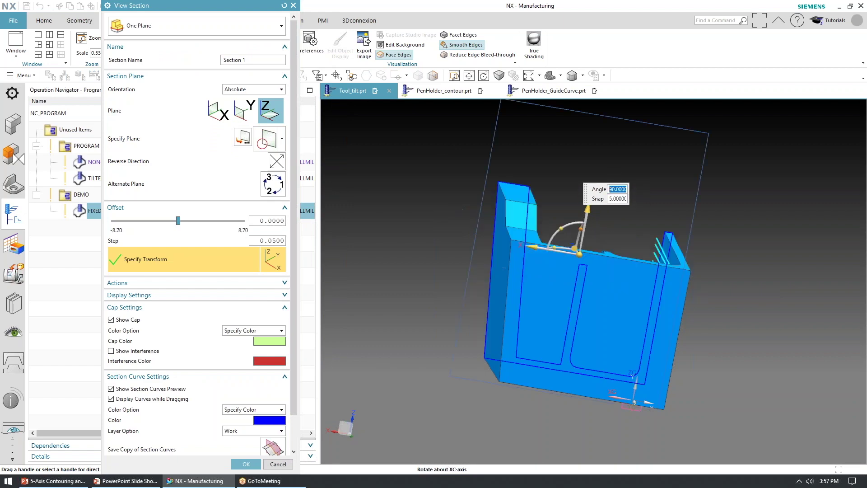
double_click(574, 249)
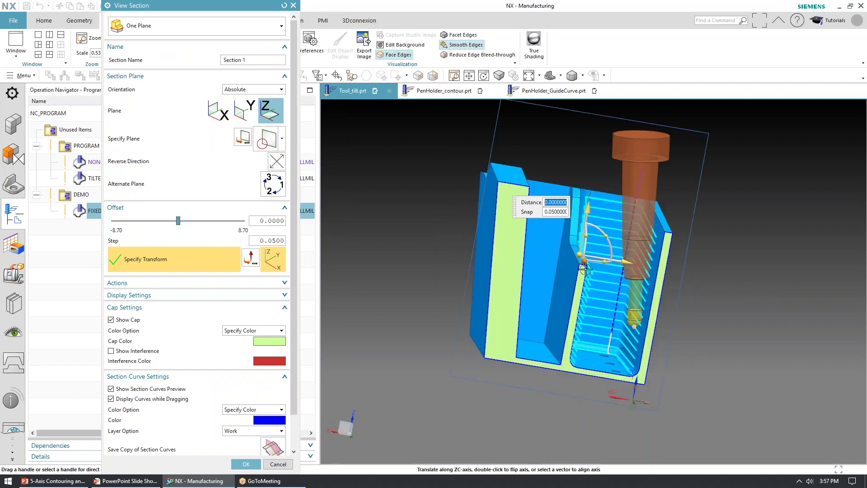
Step: Examine the clearance between the tilted tool's holder and the pocket wall in the section, then accept the section view
middle_click_drag(615, 291, 605, 279)
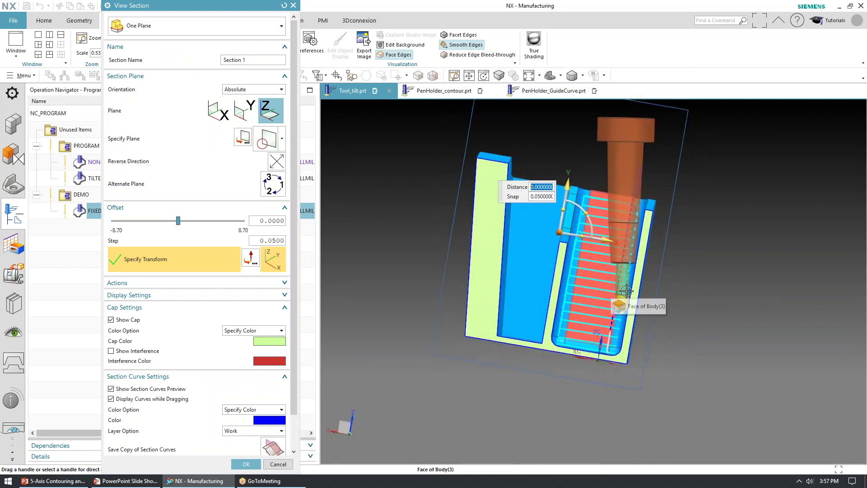
scroll(629, 291, "up", 8)
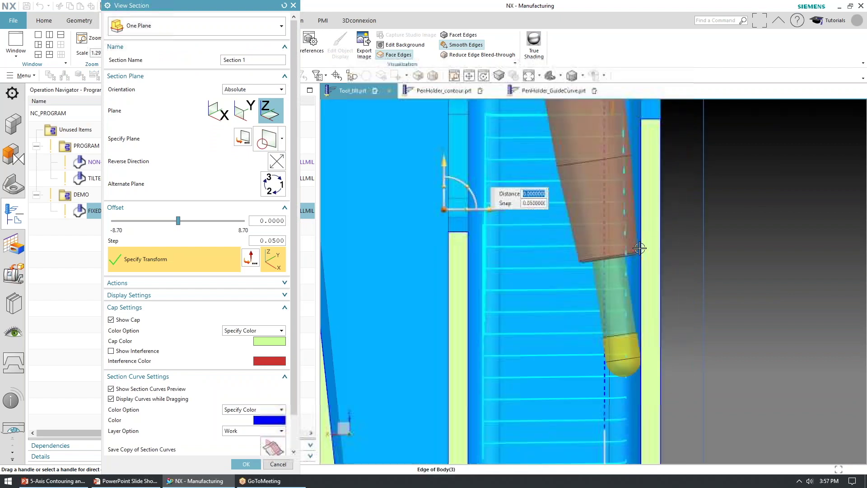
scroll(642, 256, "up", 4)
scroll(619, 241, "down", 4)
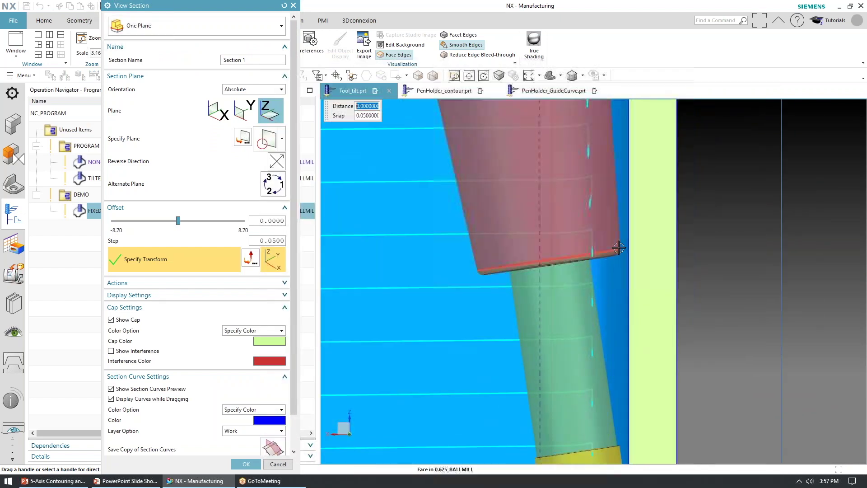
middle_click_drag(618, 251, 617, 235)
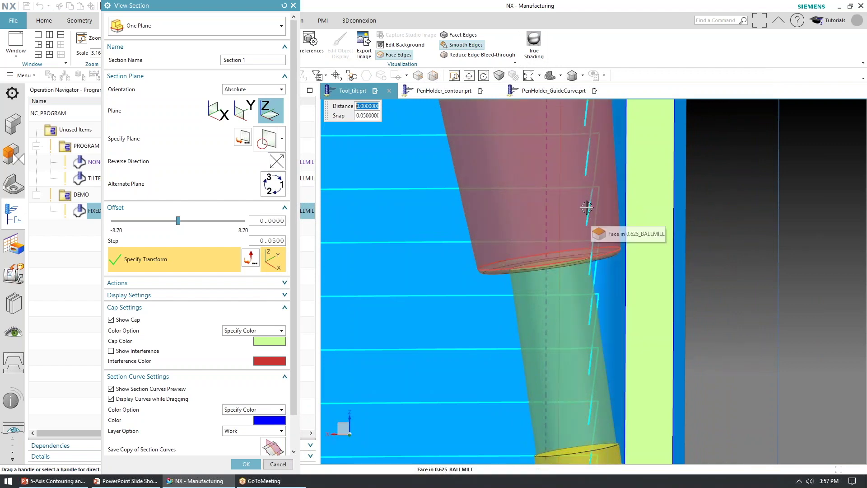
scroll(542, 213, "down", 8)
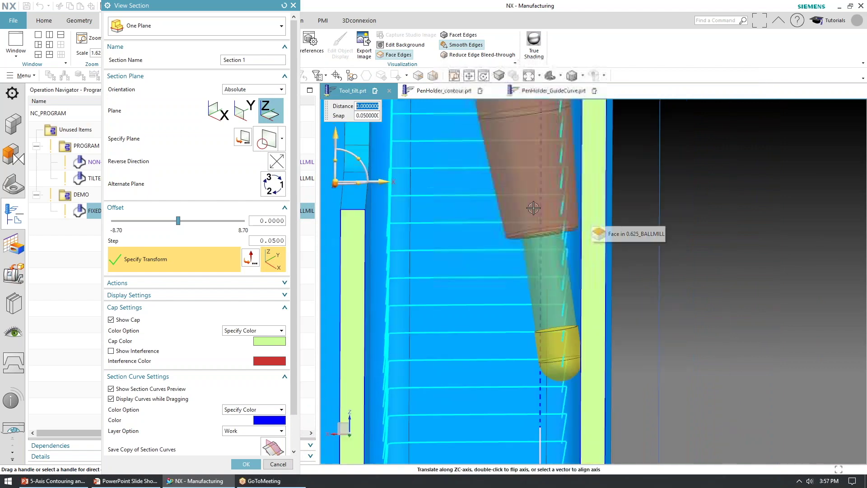
mouse_move(481, 223)
middle_mouse_down()
mouse_move(490, 235)
mouse_move(478, 235)
middle_mouse_up()
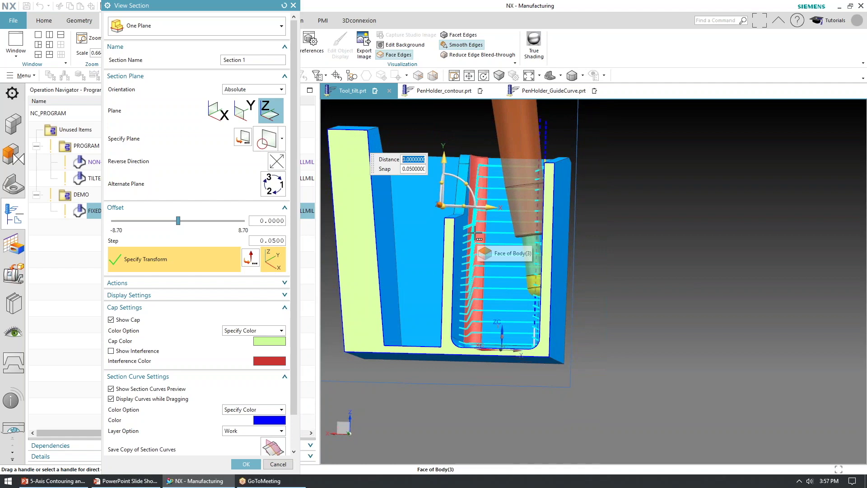
middle_click_drag(490, 270, 513, 277)
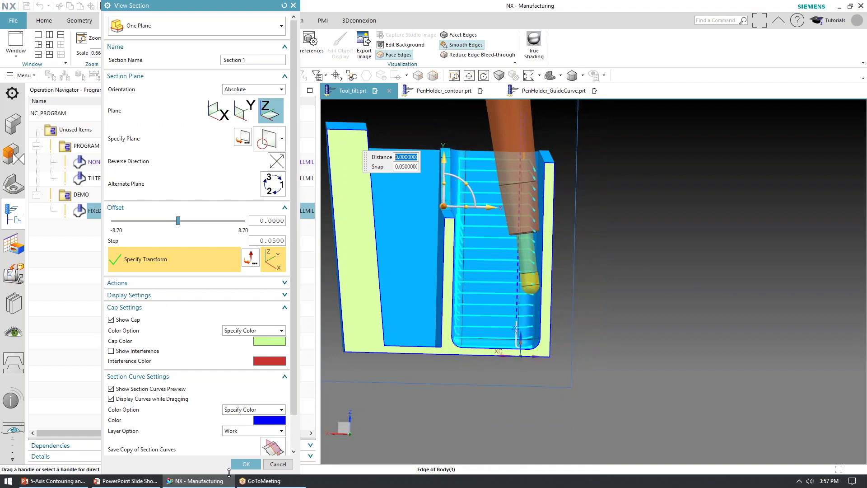
left_click(246, 464)
left_click(125, 481)
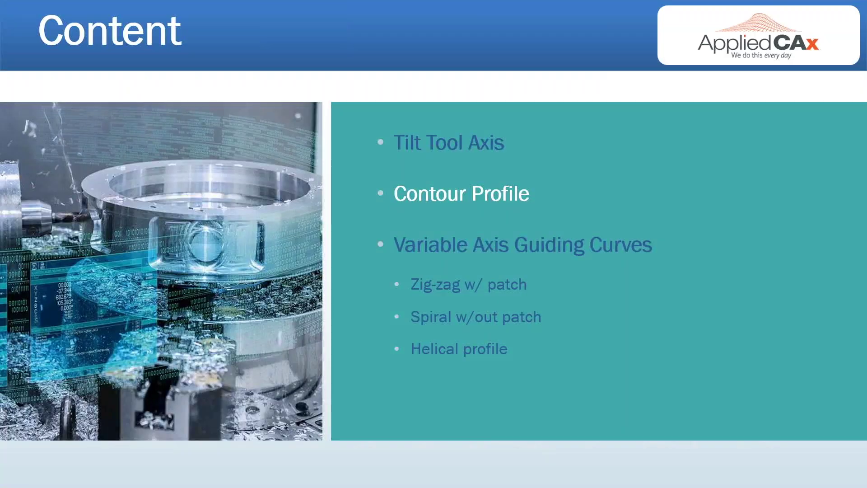
scroll(458, 213, "down", 1)
scroll(458, 213, "up", 1)
key("Right")
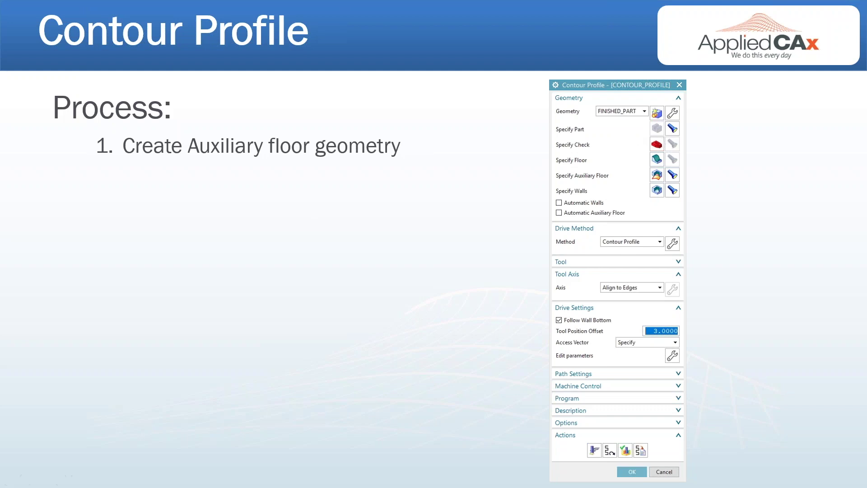
key("Right")
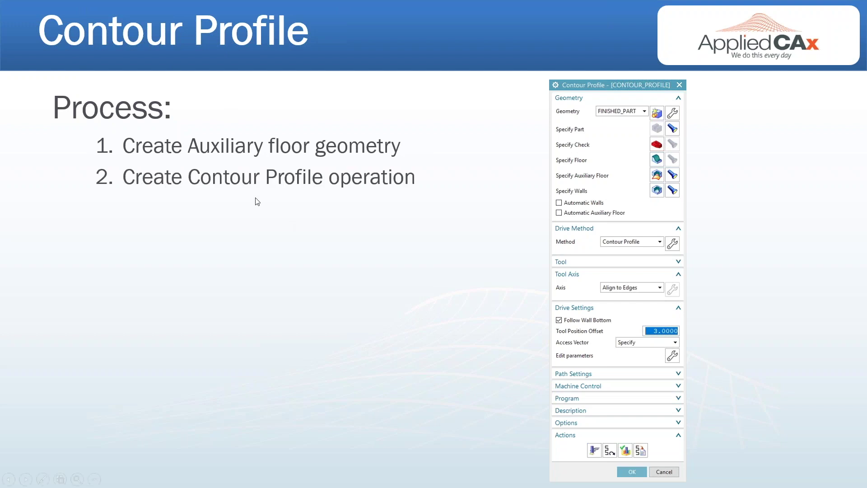
left_click(324, 189)
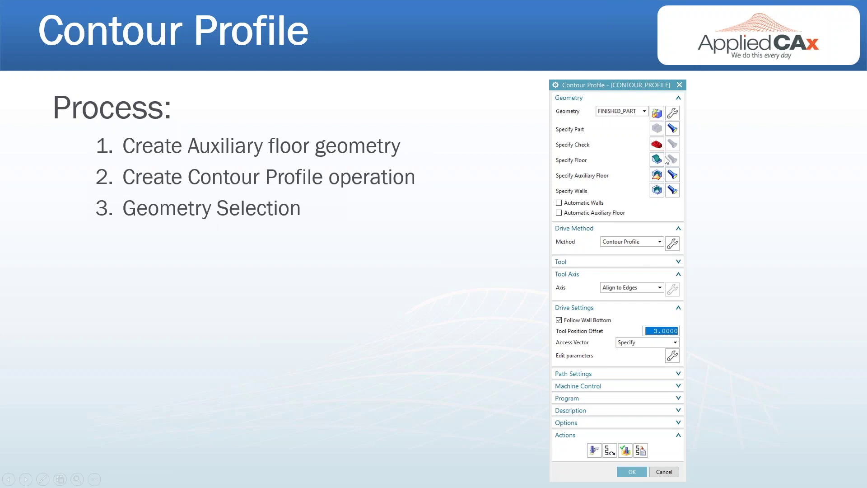
left_click(411, 203)
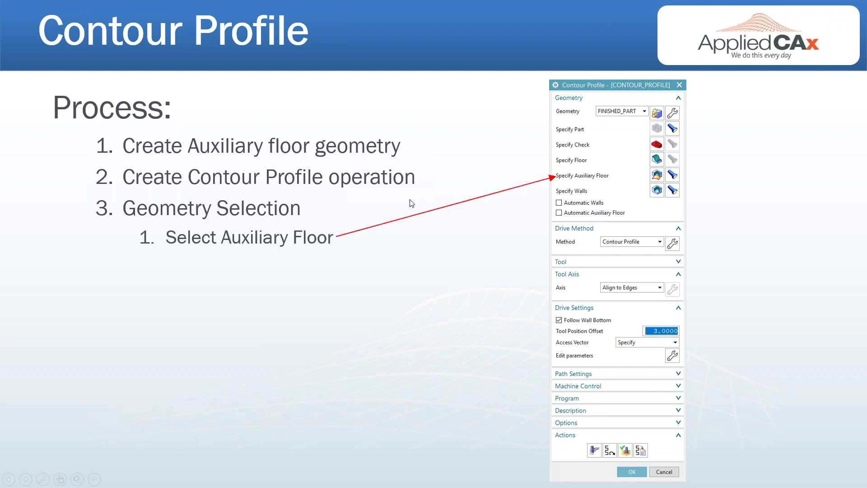
left_click(279, 233)
left_click(285, 234)
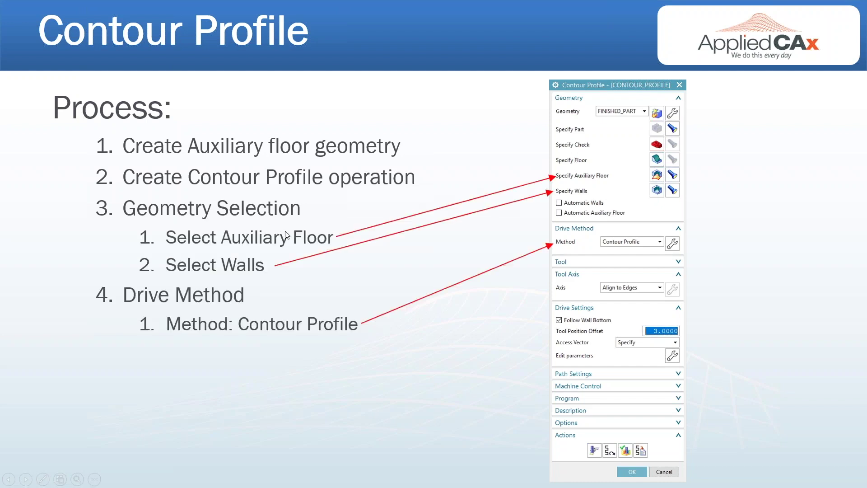
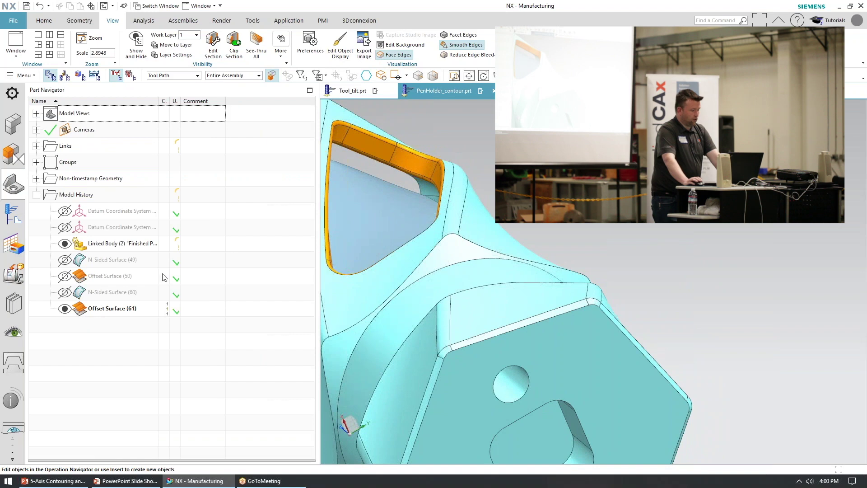
Step: Hide Offset Surface (61), the auxiliary floor sheet below the pen holder's window opening
scroll(435, 230, "down", 4)
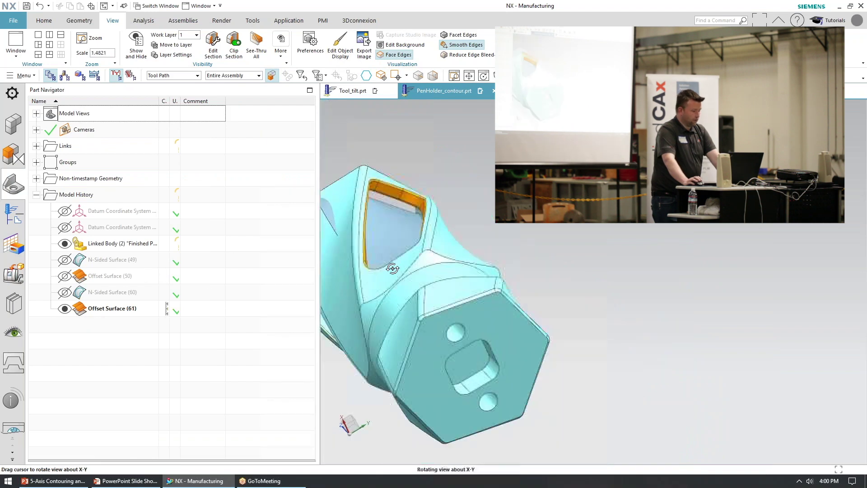
left_click(14, 215)
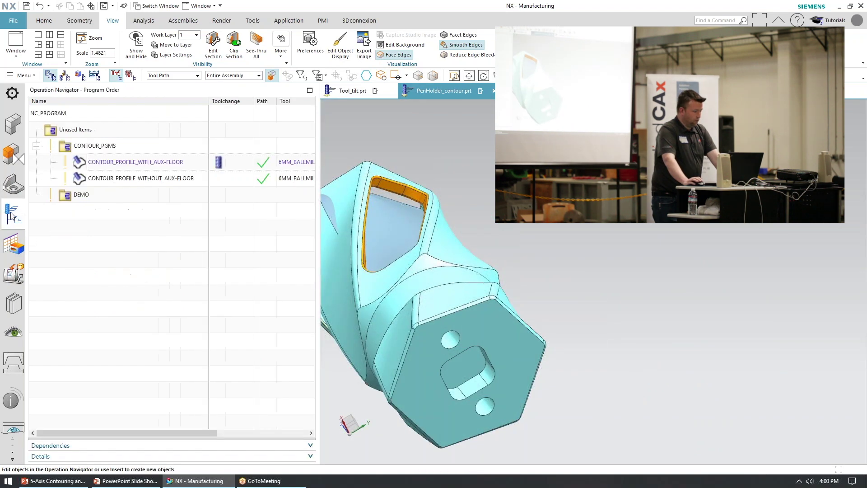
left_click(120, 164)
left_click(14, 184)
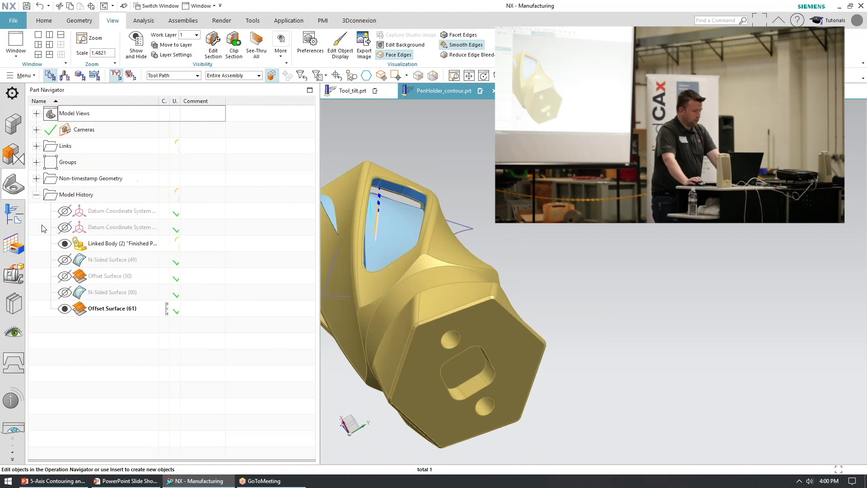
left_click(67, 310)
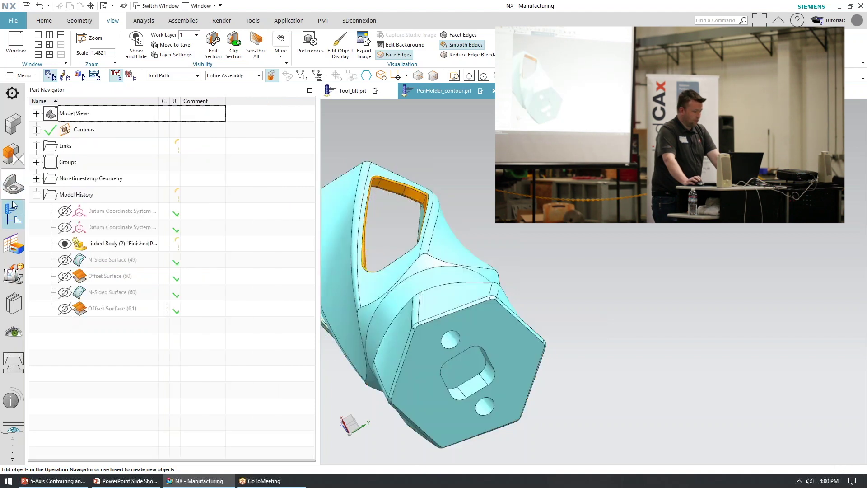
Step: Display the CONTOUR_PROFILE_WITH_AUX-FLOOR tool path and examine how it runs around the walls of the window opening
left_click(13, 213)
left_click(157, 162)
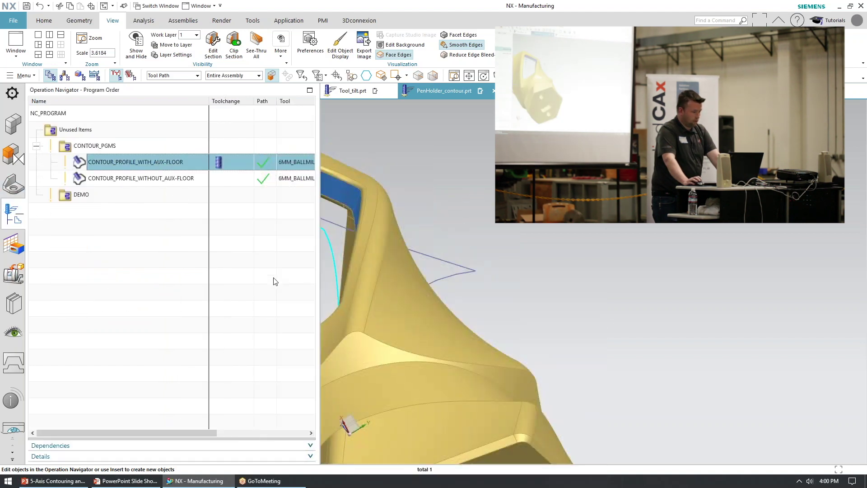
middle_click_drag(449, 331, 607, 267)
scroll(546, 199, "up", 6)
scroll(818, 261, "down", 4)
scroll(817, 262, "up", 1)
middle_click_drag(818, 261, 773, 270, "shift")
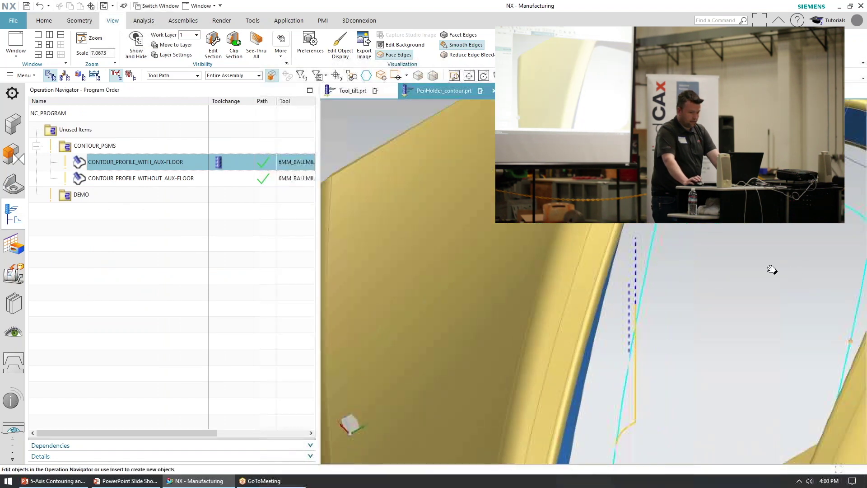
scroll(773, 270, "down", 4)
middle_click_drag(701, 248, 698, 328)
Step: Display the CONTOUR_PROFILE_WITHOUT_AUX-FLOOR tool path and examine the path and the tool's position inside the window opening
left_click(120, 183)
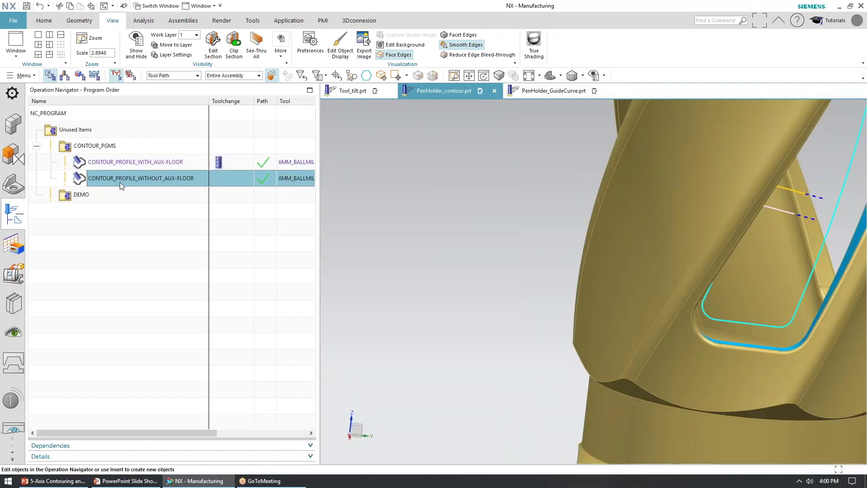
scroll(850, 366, "down", 4)
middle_click_drag(801, 280, 643, 288, "shift")
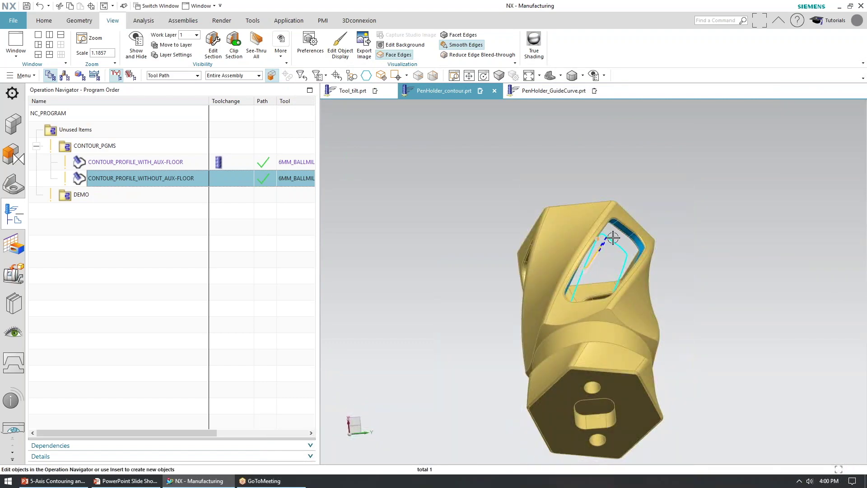
scroll(643, 288, "up", 6)
scroll(642, 288, "up", 3)
middle_click_drag(644, 318, 654, 308)
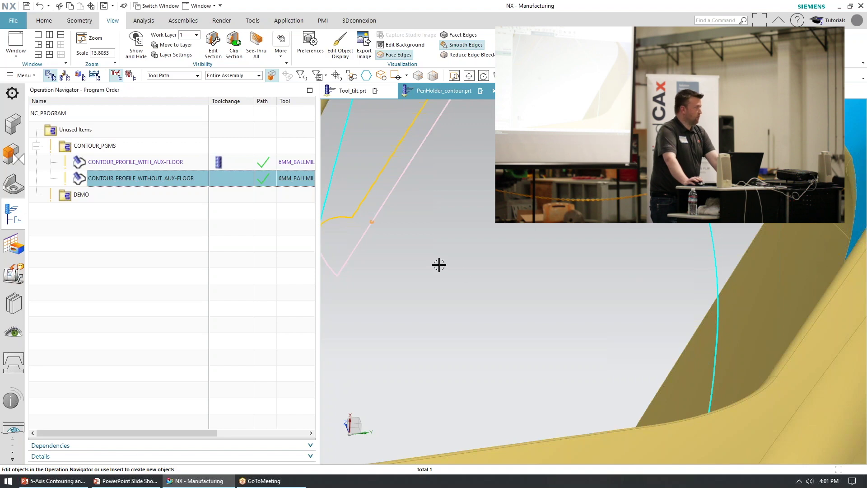
scroll(393, 286, "down", 5)
scroll(421, 215, "down", 1)
left_click(412, 236)
middle_click_drag(412, 236, 612, 251, "shift")
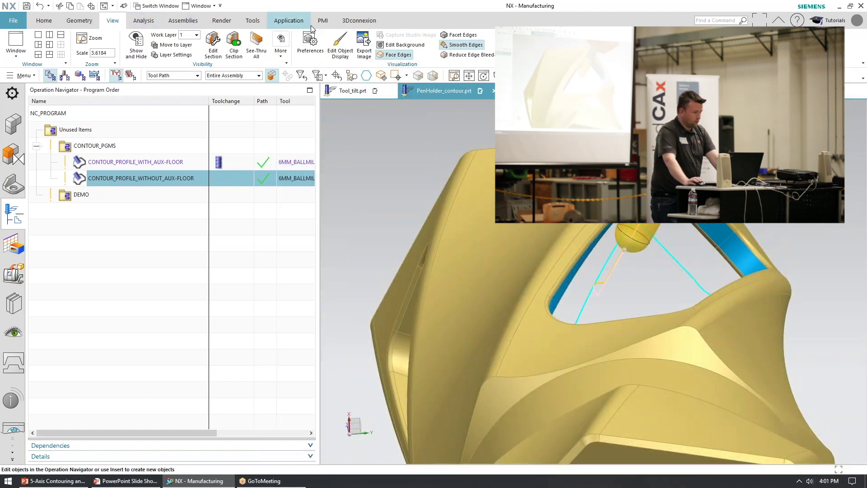
Step: Switch to Modeling and start a Trimmed N-Sided Surface from the first tangent chain of the window's inner edges, with the preview off
left_click(289, 21)
left_click(217, 46)
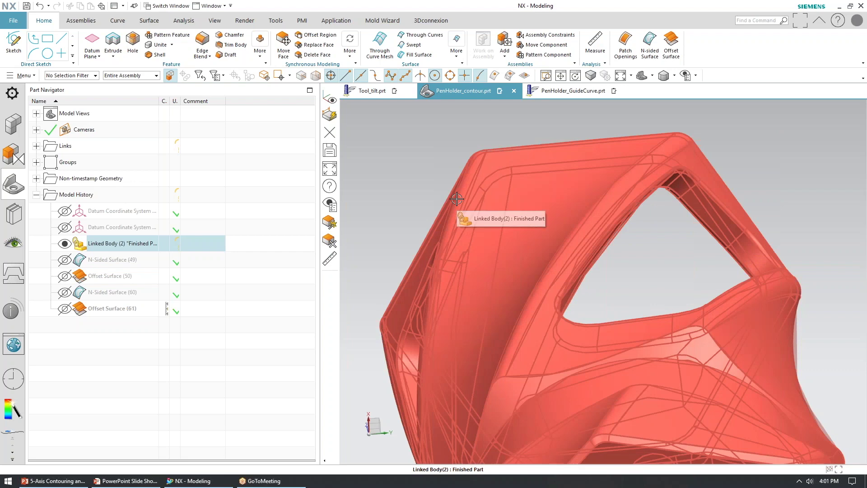
scroll(442, 199, "down", 4)
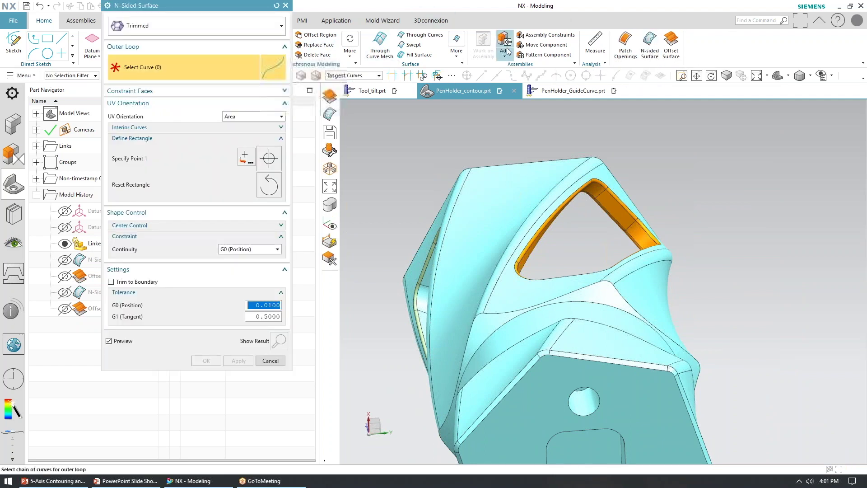
middle_click_drag(499, 230, 497, 227)
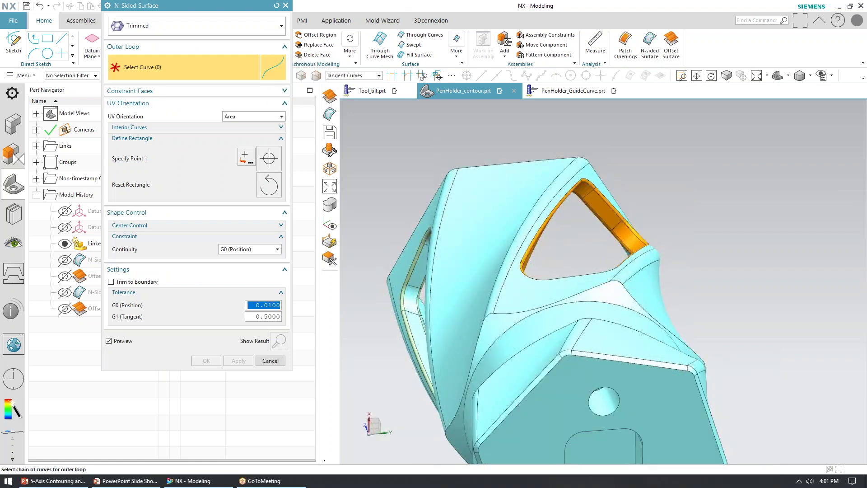
scroll(521, 163, "up", 3)
left_click(641, 245)
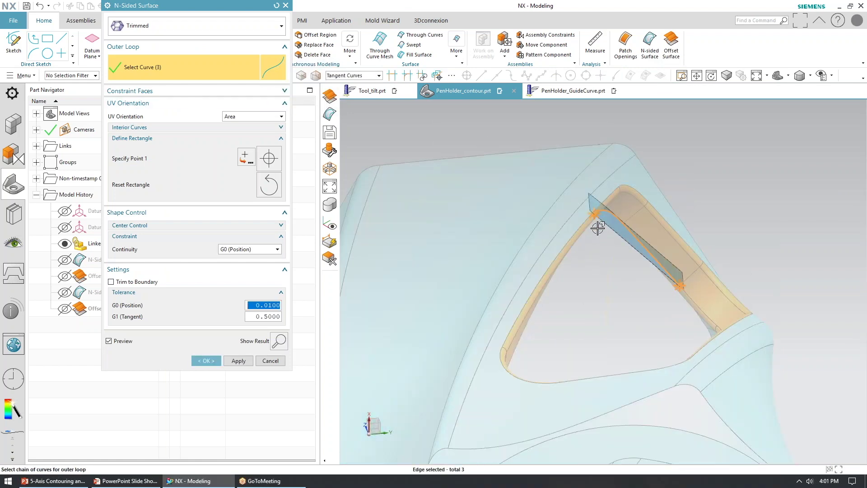
middle_click_drag(596, 225, 546, 222)
left_click(128, 342)
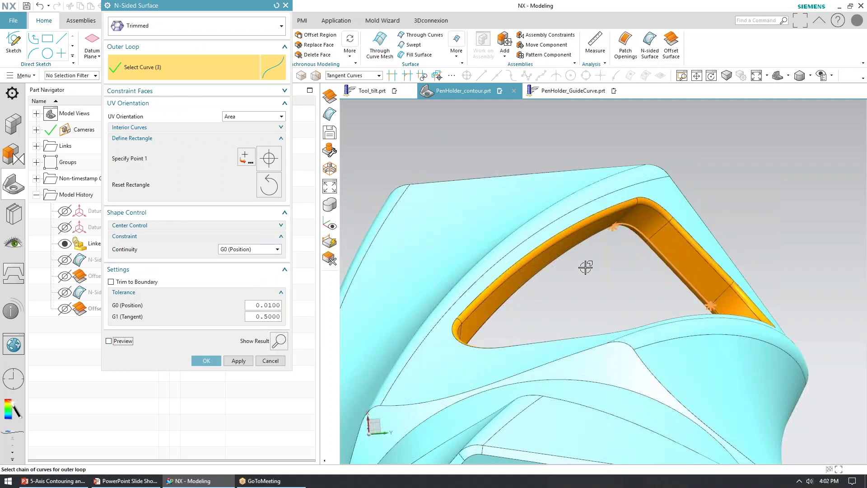
Step: Add the next tangent chains of the window walls' inner edges to the N-Sided Surface's outer loop
middle_click_drag(588, 240, 644, 285)
left_click(755, 268)
scroll(644, 284, "up", 3)
left_click(599, 322)
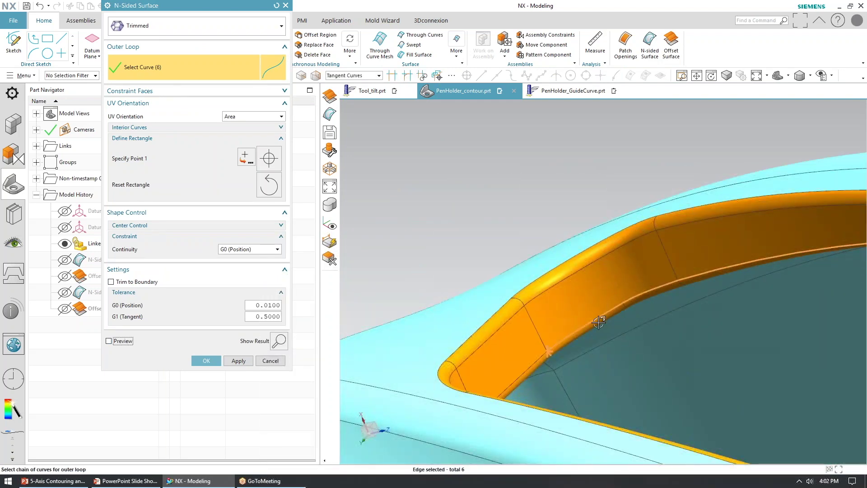
left_click(525, 371)
scroll(538, 382, "down", 4)
mouse_move(564, 403)
middle_mouse_down()
mouse_move(536, 422)
mouse_move(554, 407)
middle_mouse_up()
middle_click_drag(553, 407, 610, 257, "shift")
middle_click_drag(609, 257, 572, 242)
scroll(484, 223, "up", 4)
left_click(633, 269)
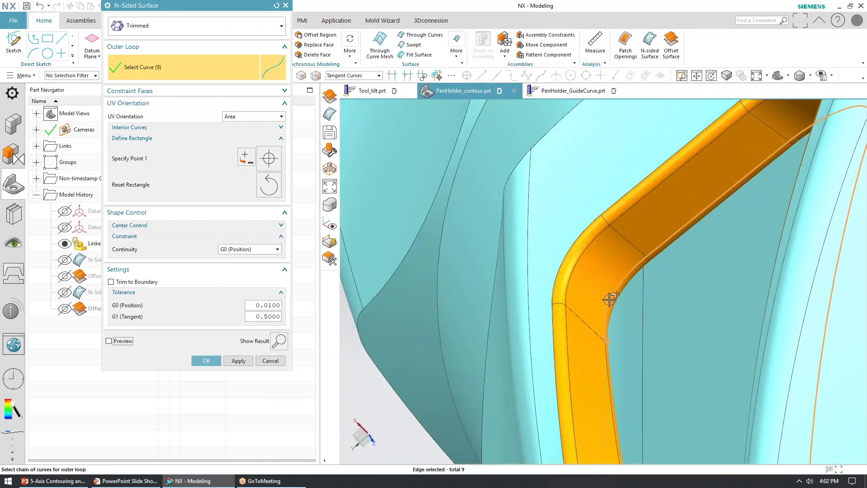
left_click(608, 357)
Step: Complete the outer loop with the last inner edge chain, turn the preview back on and create the N-Sided Surface
scroll(658, 320, "down", 5)
middle_click_drag(681, 327, 583, 209)
middle_click_drag(583, 209, 598, 225)
scroll(745, 194, "up", 5)
left_click(706, 232)
middle_click_drag(645, 198, 648, 226)
left_click(122, 341)
middle_click_drag(421, 280, 475, 225)
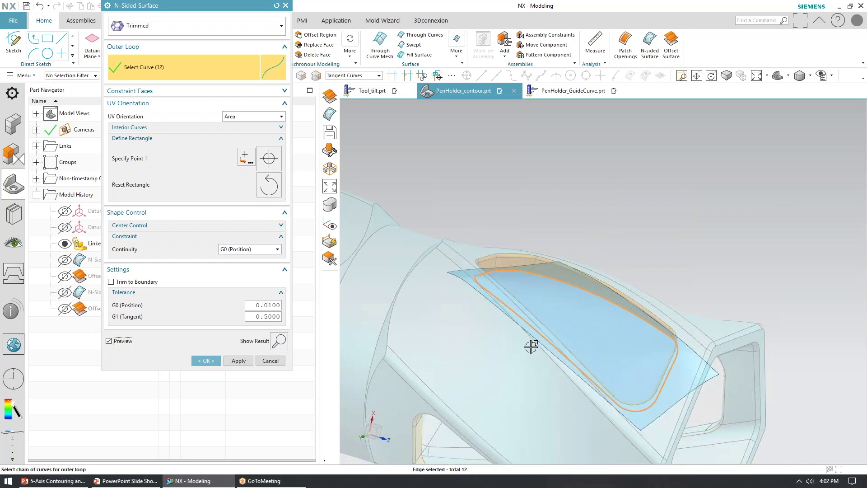
middle_click_drag(531, 347, 513, 338)
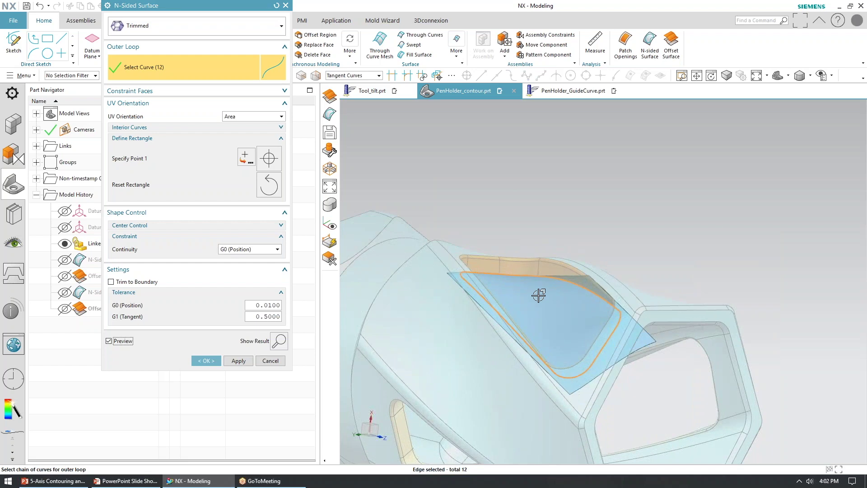
left_click(205, 361)
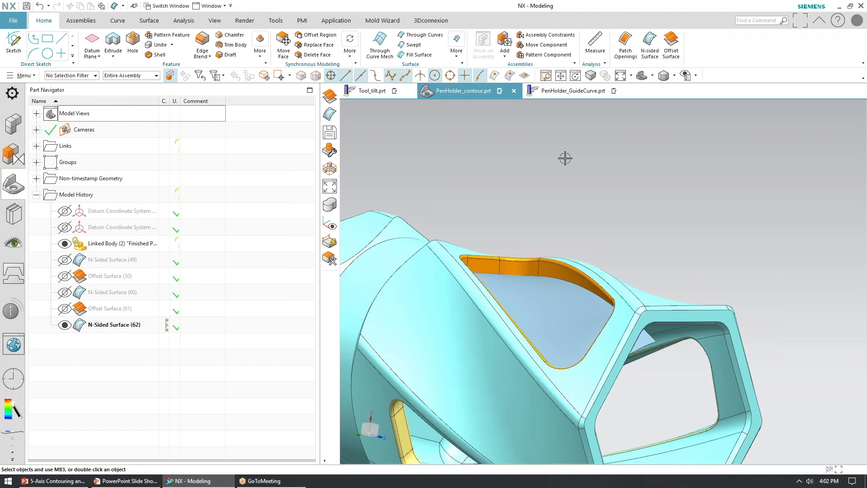
Step: Offset the new N-sided surface by 3 mm in the reversed direction, towards the part's interior
left_click(671, 47)
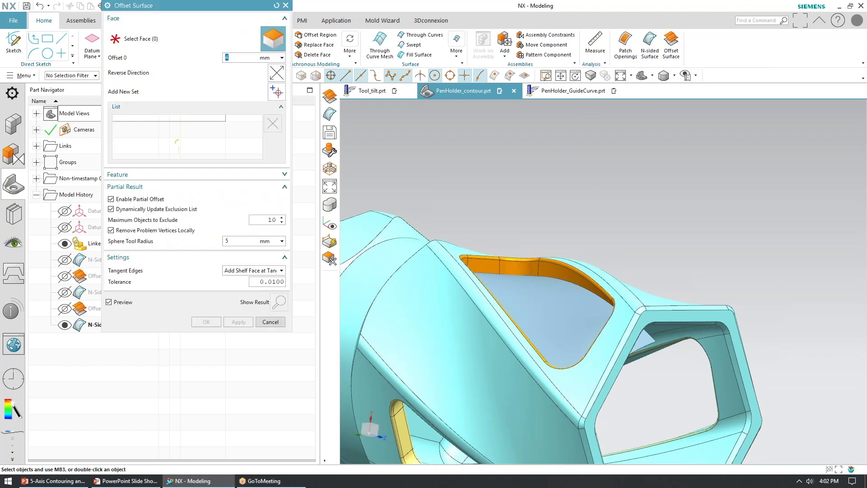
left_click(554, 317)
middle_click_drag(524, 365, 533, 337)
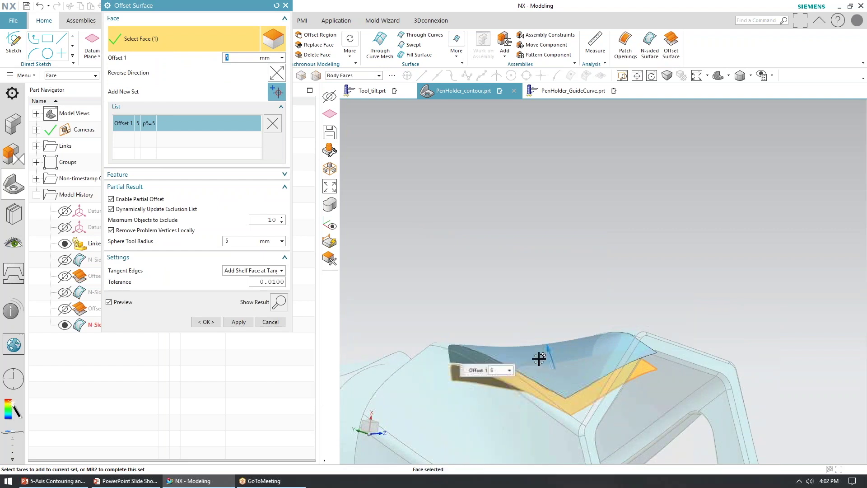
left_click(277, 72)
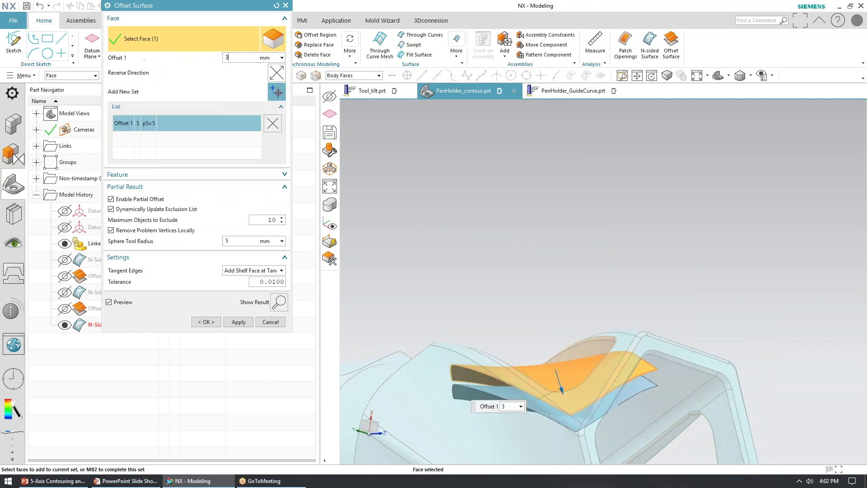
left_click(206, 322)
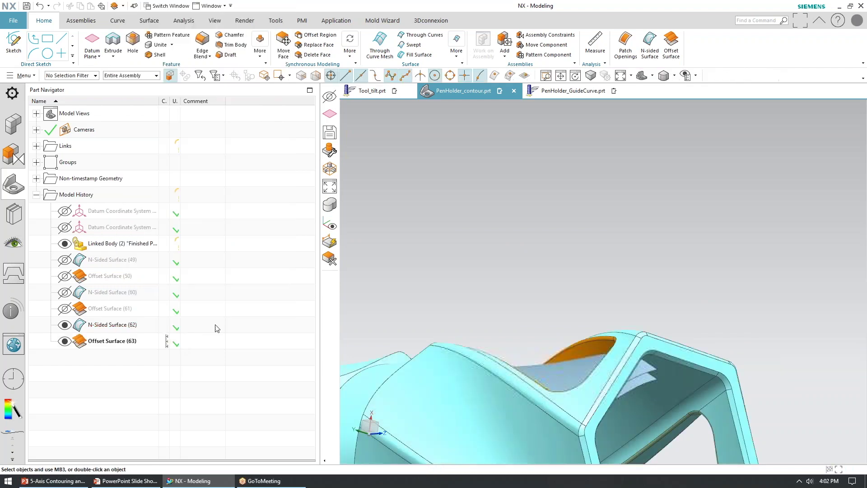
Step: Hide the new N-sided surface, keeping only its offset copy displayed with the part
left_click(65, 325)
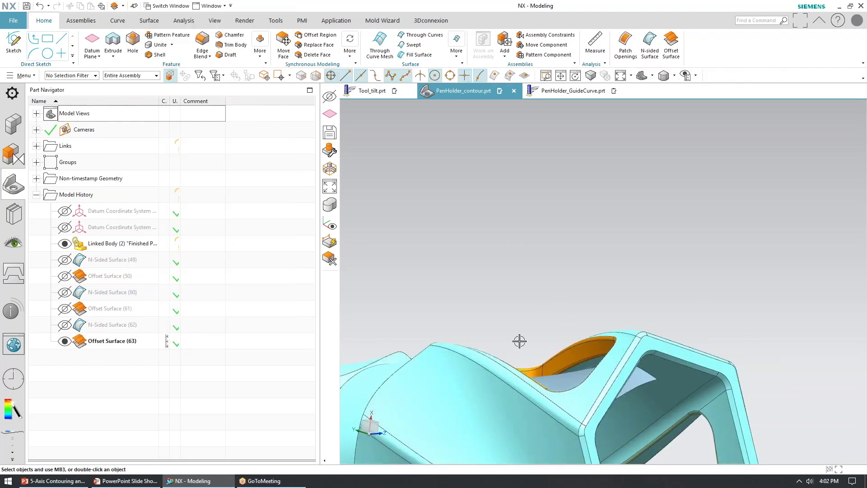
right_click(99, 324)
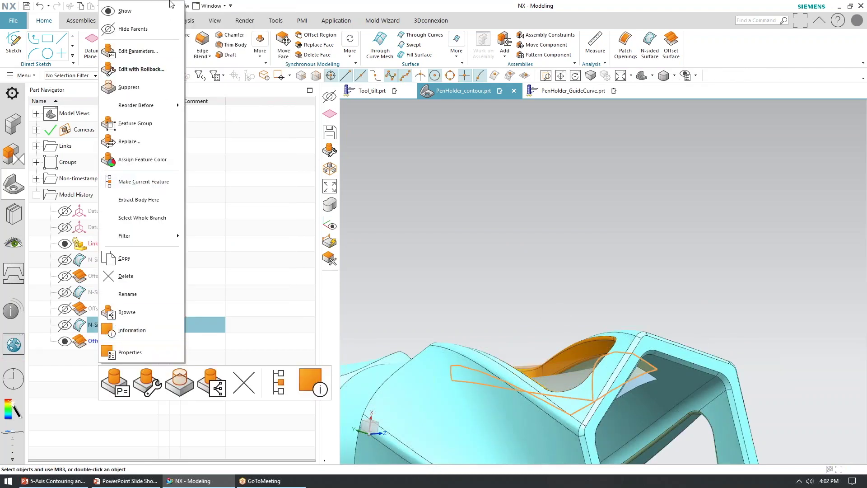
left_click(81, 410)
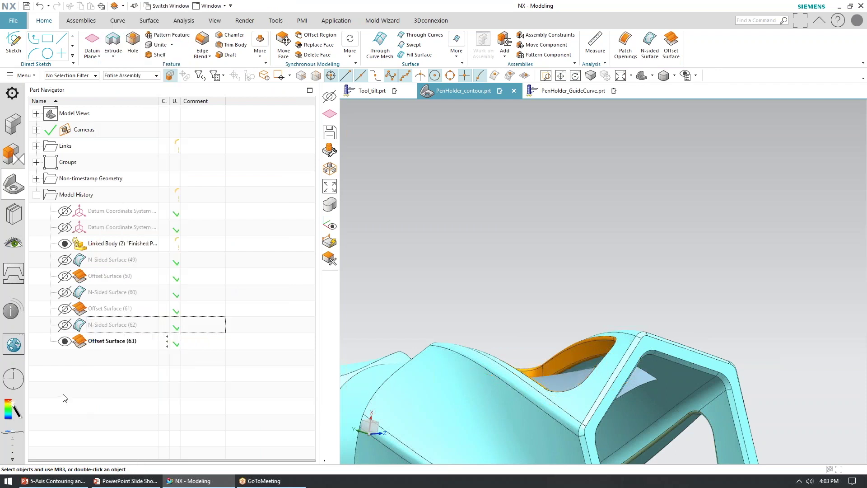
left_click(65, 325)
left_click(65, 325)
left_click(65, 308)
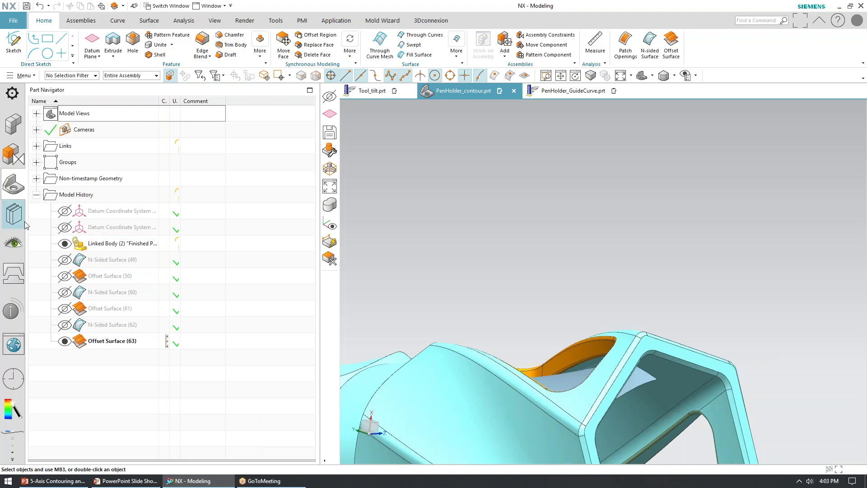
Step: Return to Manufacturing and display the CONTOUR_PROFILE_WITH_AUX-FLOOR tool path with the whole part in view
left_click(330, 23)
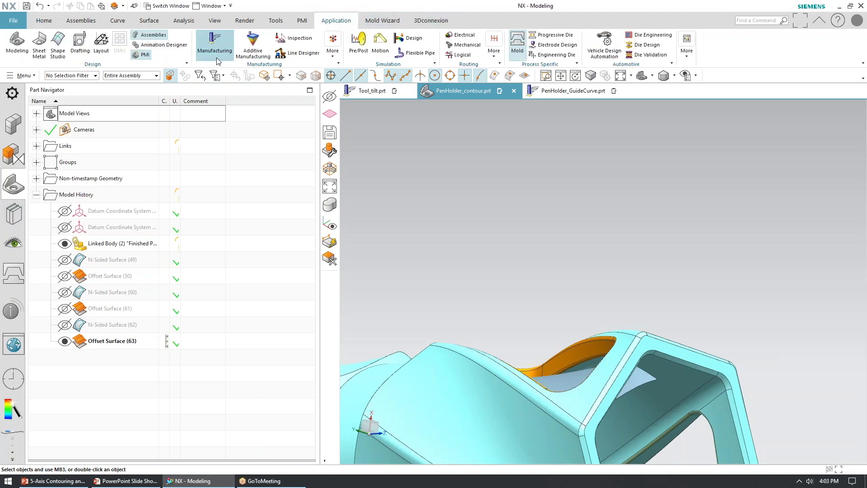
left_click(215, 43)
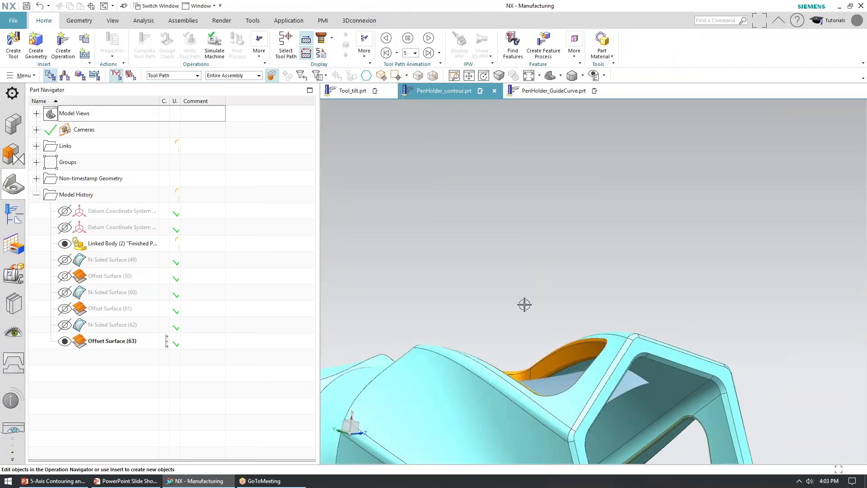
left_click(14, 212)
middle_click_drag(493, 251, 560, 217)
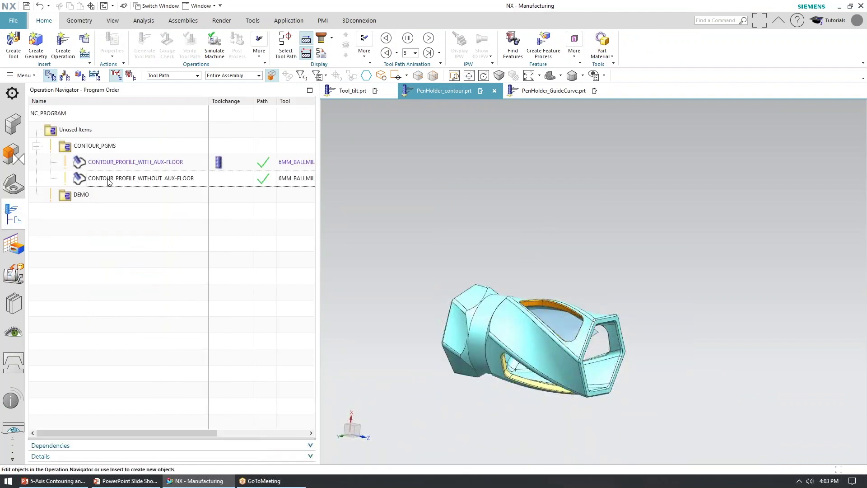
left_click(80, 198)
left_click(123, 163)
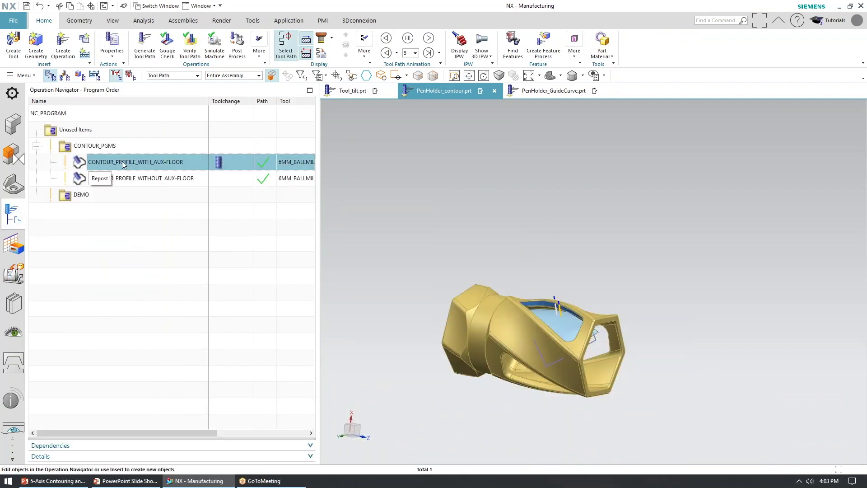
Step: Open the CONTOUR_PROFILE_WITHOUT_AUX-FLOOR operation, review its geometry, tool axis and drive settings, and close it without changes
double_click(118, 178)
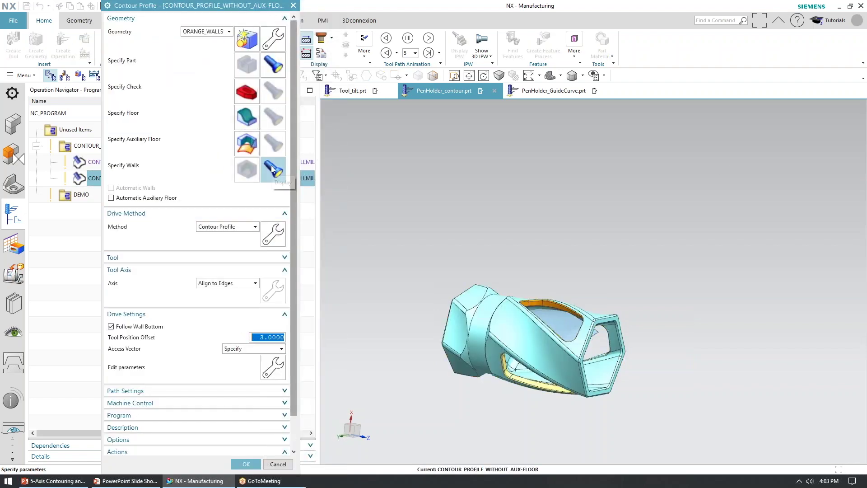
scroll(270, 232, "down", 1)
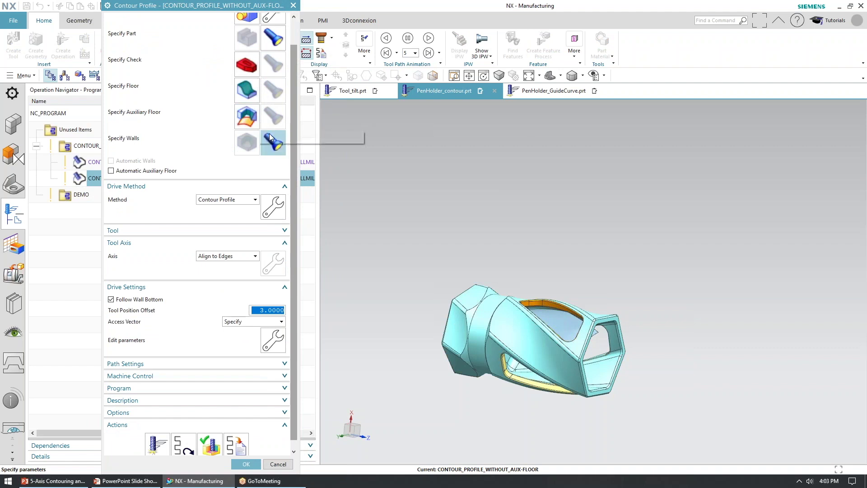
left_click(277, 464)
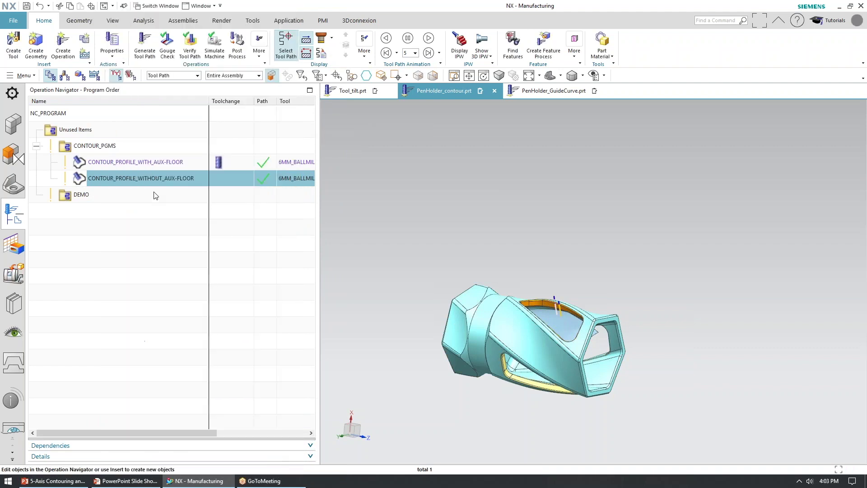
Step: Start a new operation in the DEMO program, with type mill_multi-axis and the Contour Profile subtype
left_click(94, 196)
right_click(94, 196)
mouse_move(129, 342)
left_click(201, 337)
left_click(194, 32)
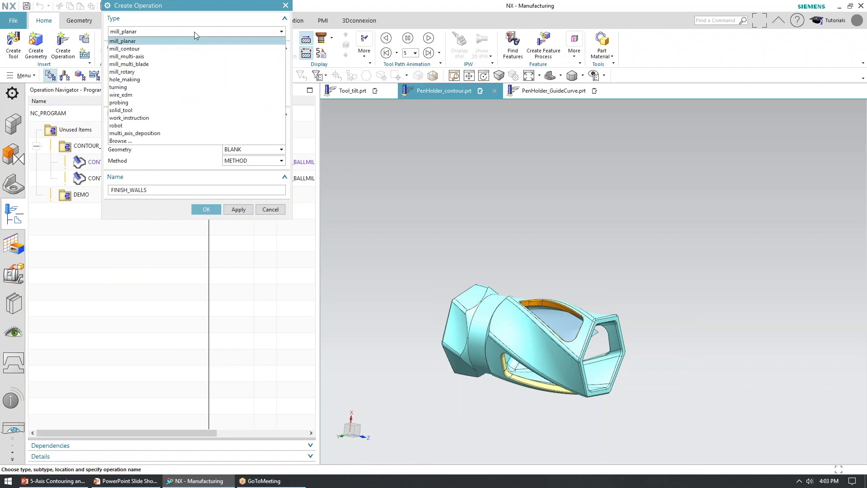
left_click(164, 55)
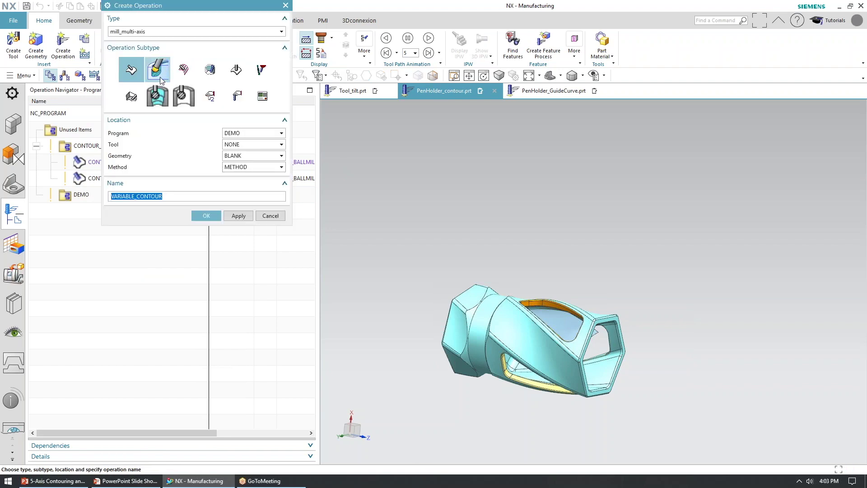
left_click(215, 72)
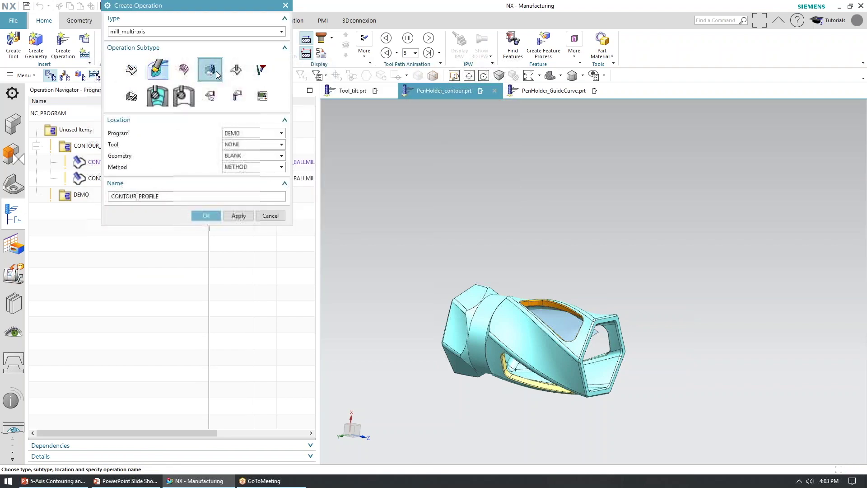
Step: Assign FINISHED_PART as geometry and the 6 mm ball mill as tool, and create the CONTOUR_PROFILE operation
left_click(241, 155)
left_click(244, 171)
left_click(246, 145)
left_click(246, 164)
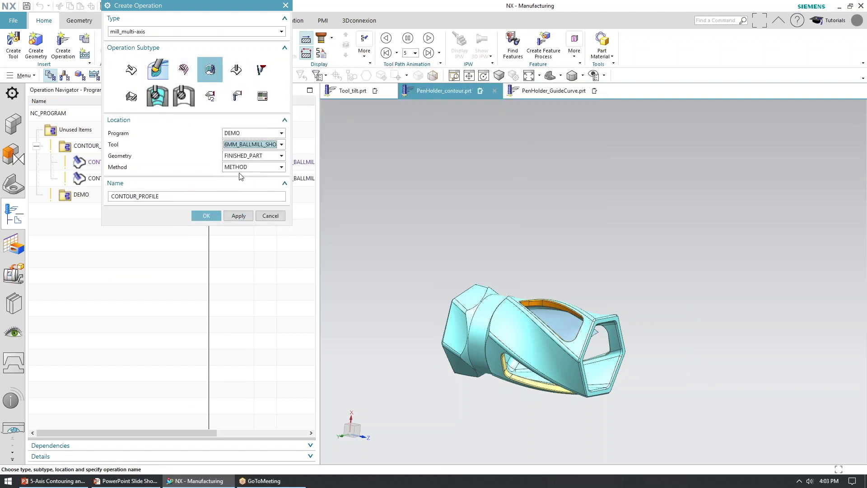
left_click(206, 216)
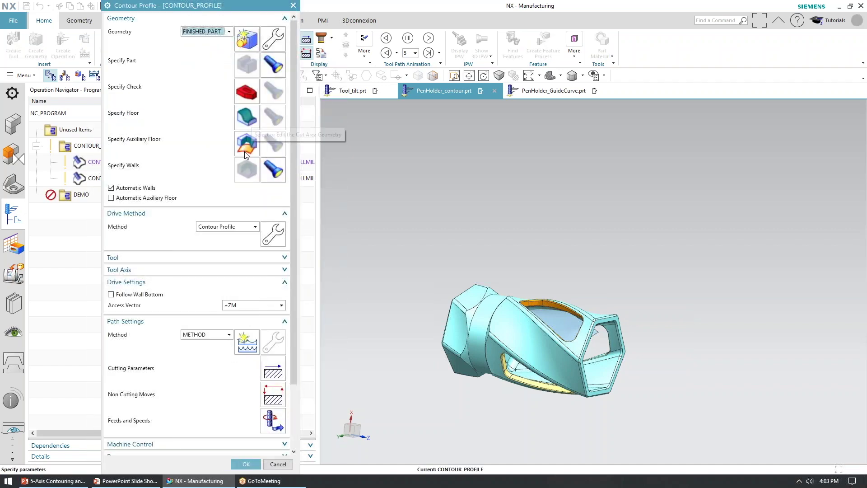
Step: Turn off Automatic Walls and specify all the wall faces around the window with the offset surface as the wall geometry
left_click(110, 188)
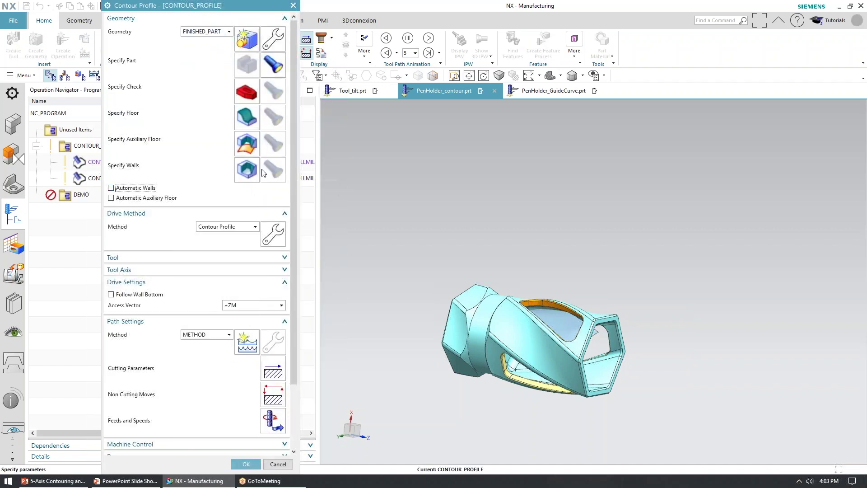
left_click(246, 169)
scroll(542, 307, "up", 3)
left_click(529, 292)
left_click(509, 288)
middle_click_drag(657, 312, 587, 319)
scroll(516, 294, "up", 4)
middle_click_drag(454, 292, 462, 337)
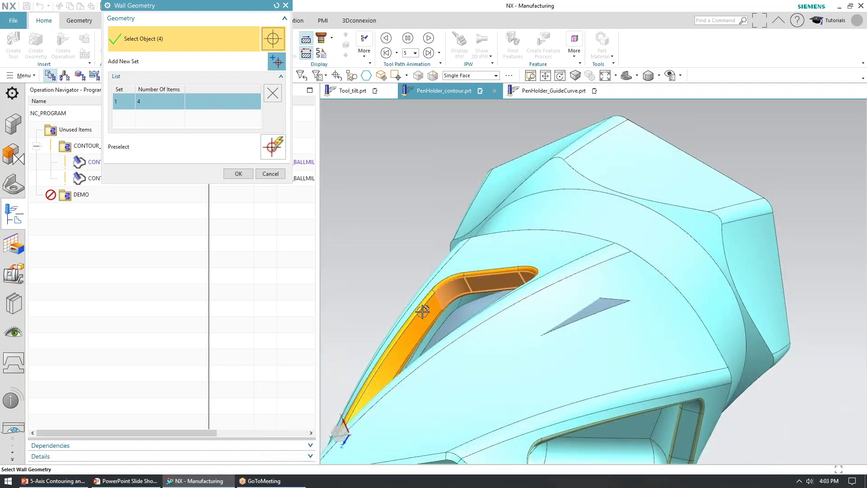
left_click(423, 312)
scroll(490, 281, "down", 7)
middle_click_drag(516, 278, 486, 333)
scroll(466, 346, "up", 7)
left_click(398, 361)
middle_click_drag(456, 361, 632, 357)
left_click(476, 420)
left_click(485, 425)
left_click(232, 174)
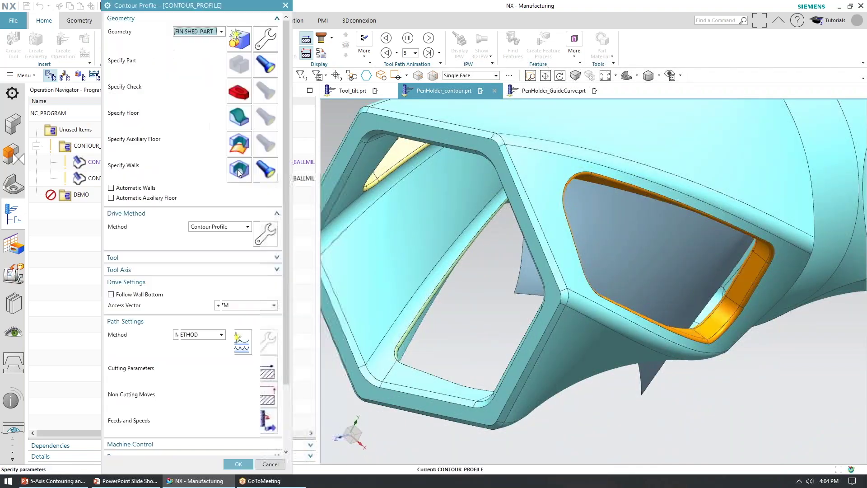
Step: Specify the offset surface behind the window as the auxiliary floor
left_click(638, 262)
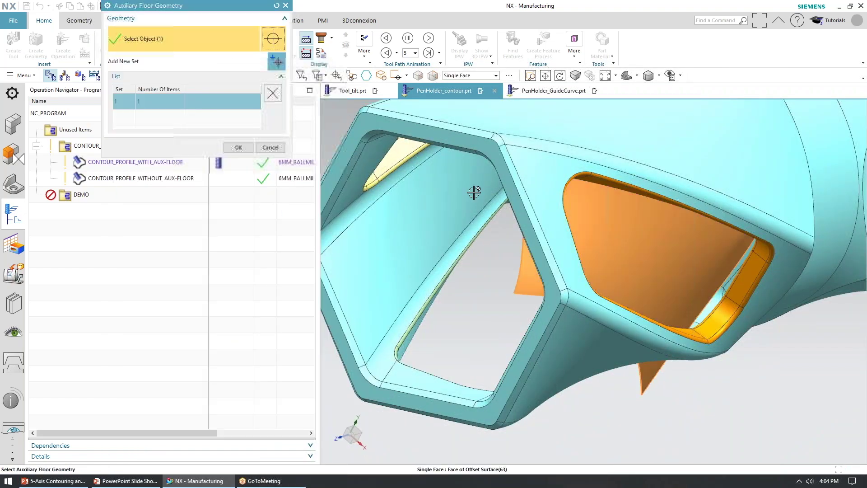
left_click(238, 147)
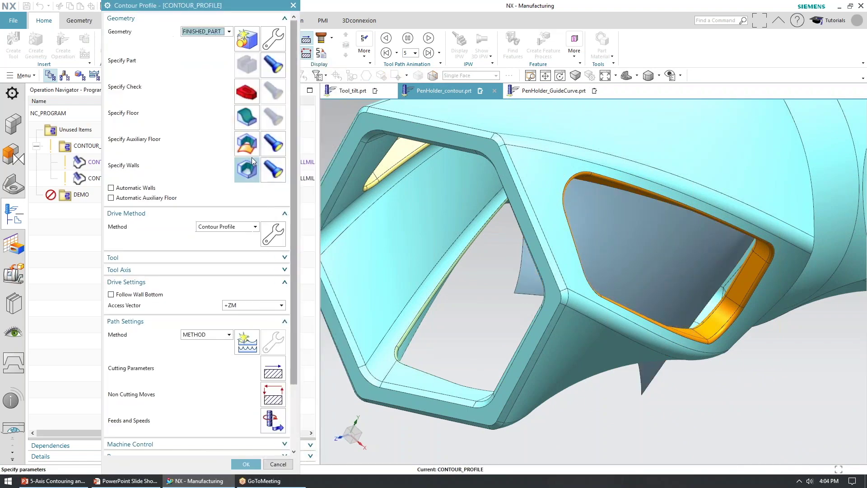
middle_click_drag(703, 257, 674, 220)
Step: Set the tool axis to Align to Edges and enable Follow Wall Bottom with a tool position offset of 3
left_click(198, 270)
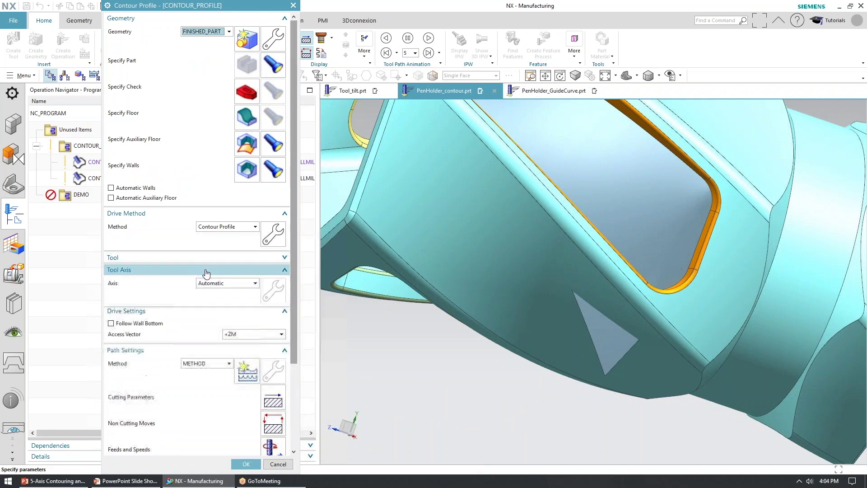
left_click(226, 283)
left_click(217, 300)
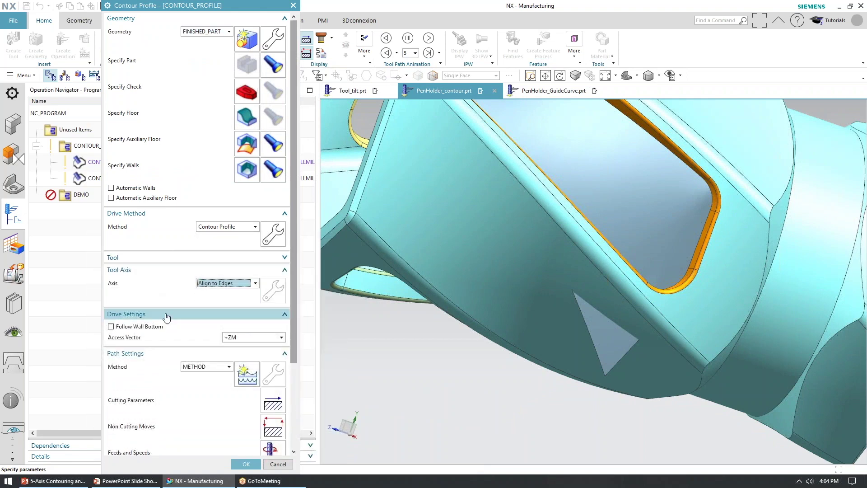
left_click(152, 326)
left_click(264, 338)
type("3")
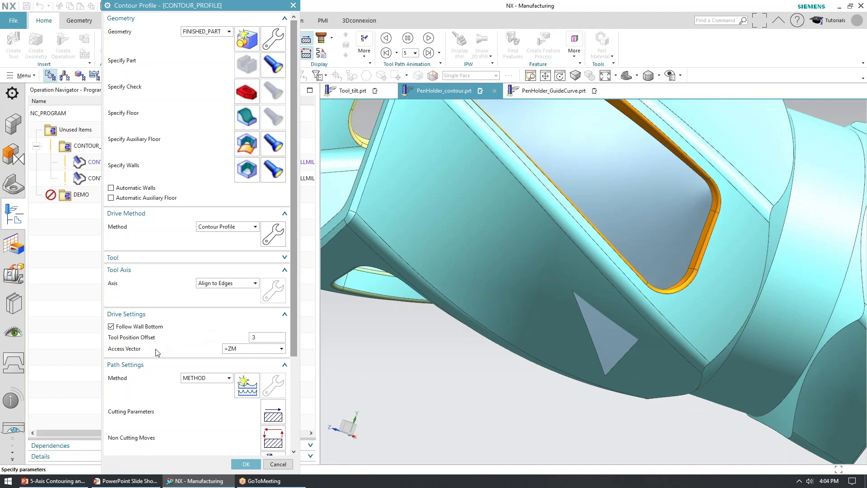
Step: Specify the access vector as an inferred vector taken from the auxiliary floor surface
middle_click_drag(572, 314, 466, 322)
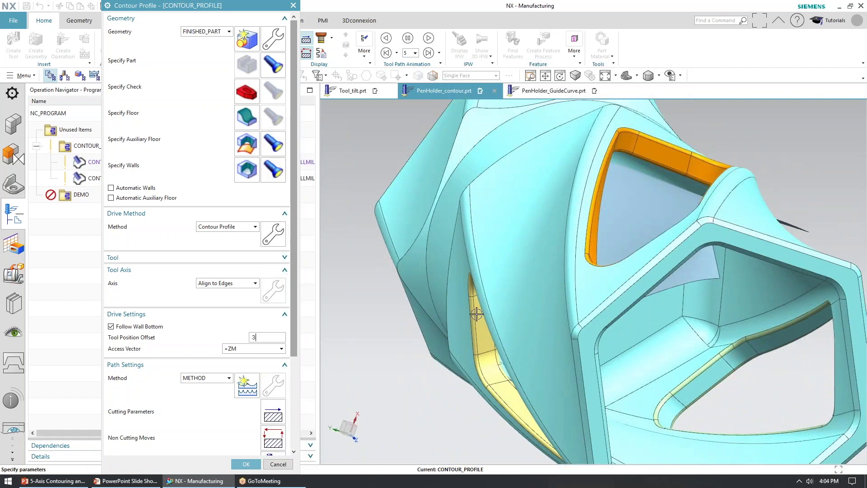
left_click(271, 351)
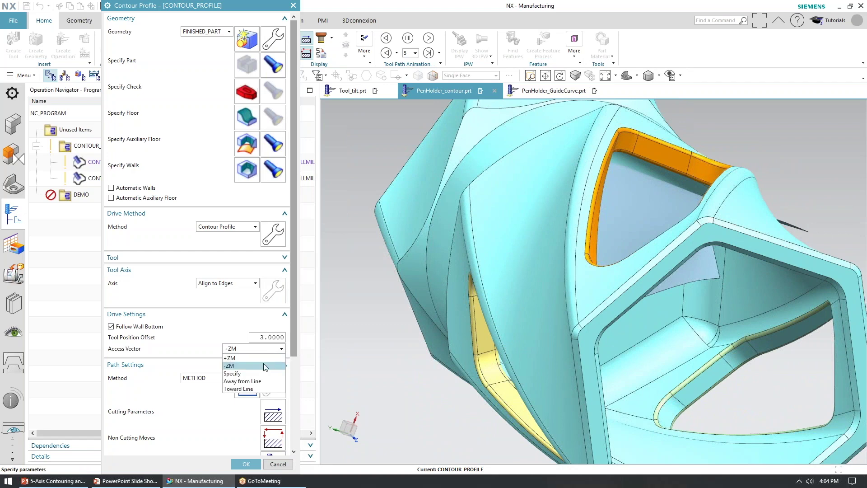
left_click(244, 373)
left_click(237, 34)
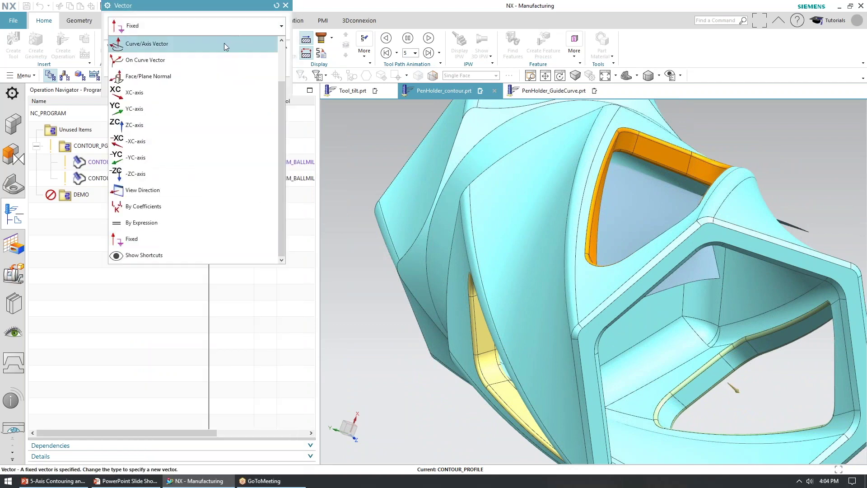
scroll(228, 87, "up", 2)
left_click(196, 43)
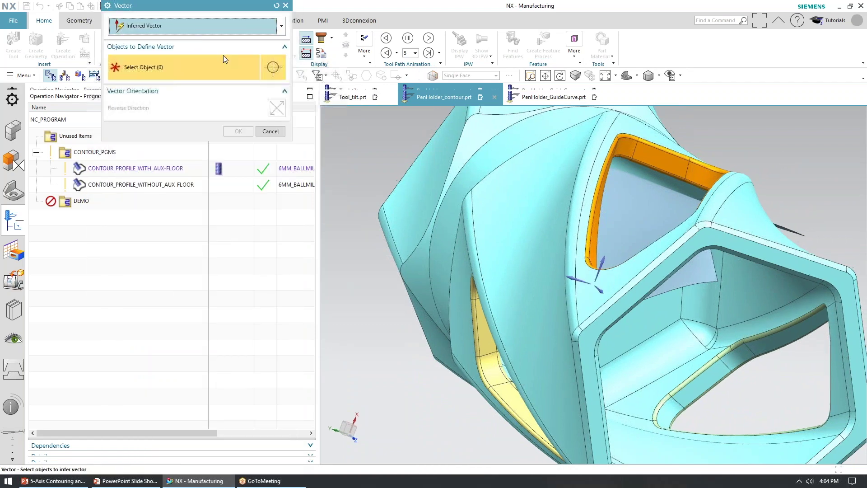
middle_click_drag(680, 155, 742, 276)
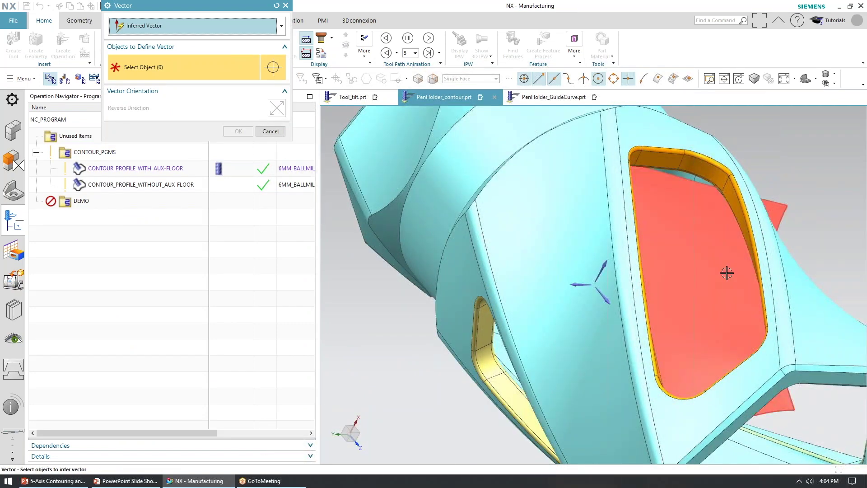
left_click(731, 276)
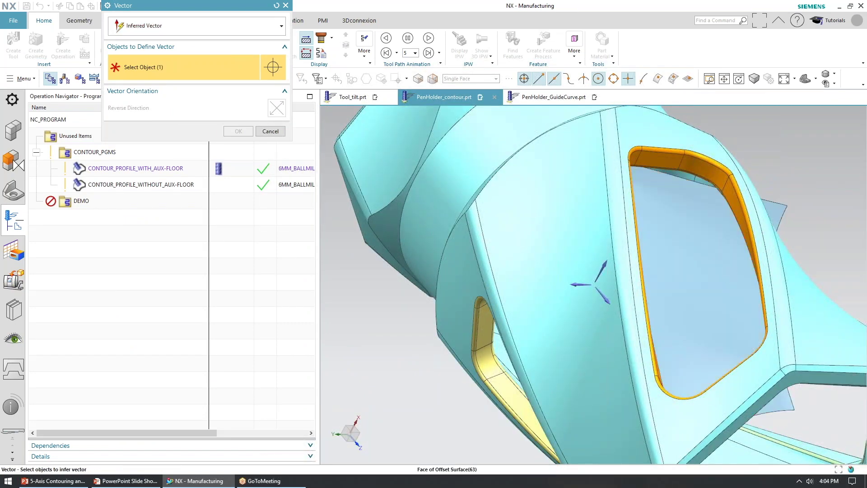
middle_click_drag(655, 323, 654, 305)
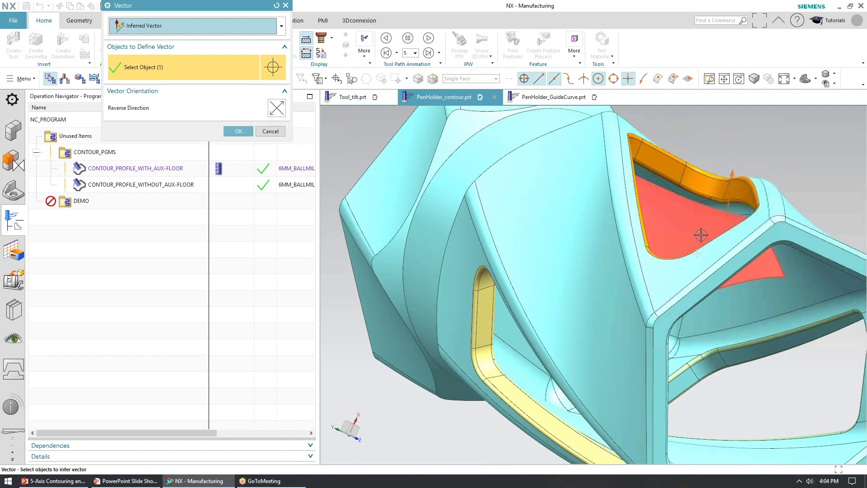
left_click(238, 131)
Step: Generate the tool path and accept the Contour Profile operation
scroll(203, 289, "down", 3)
left_click(157, 438)
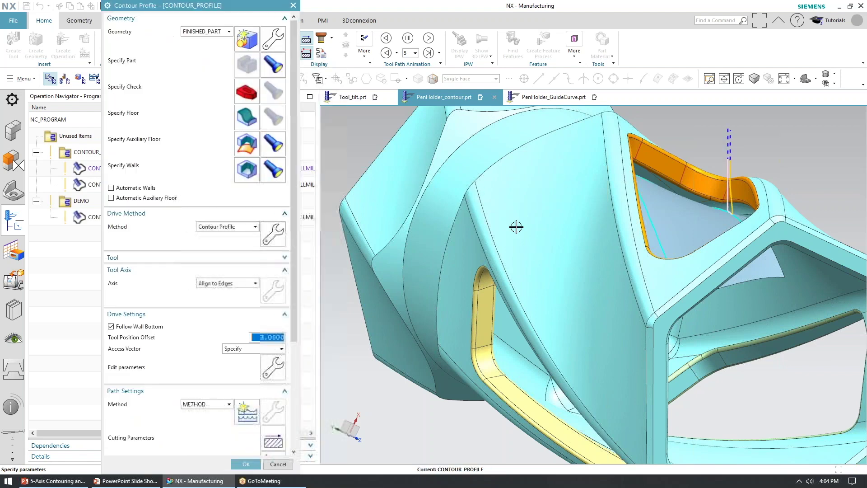
left_click(240, 462)
Step: Hide the offset surface and display the tool path of the new CONTOUR_PROFILE operation on the part
left_click(15, 192)
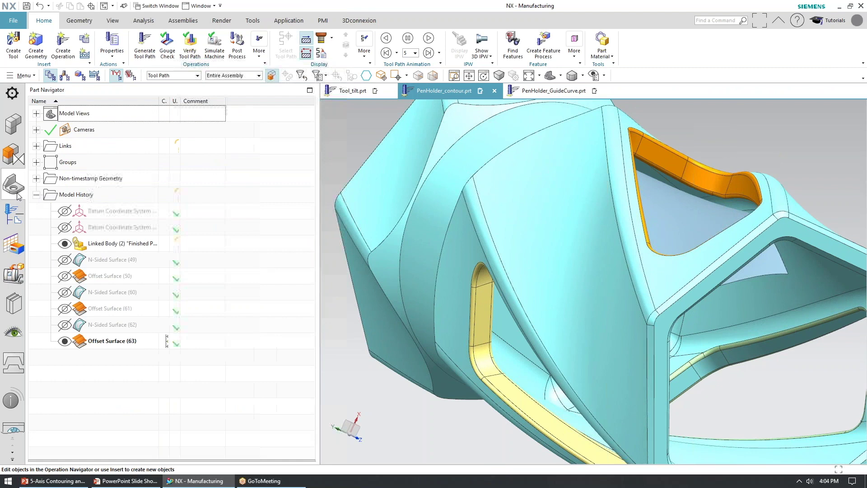
middle_click_drag(468, 193, 472, 212)
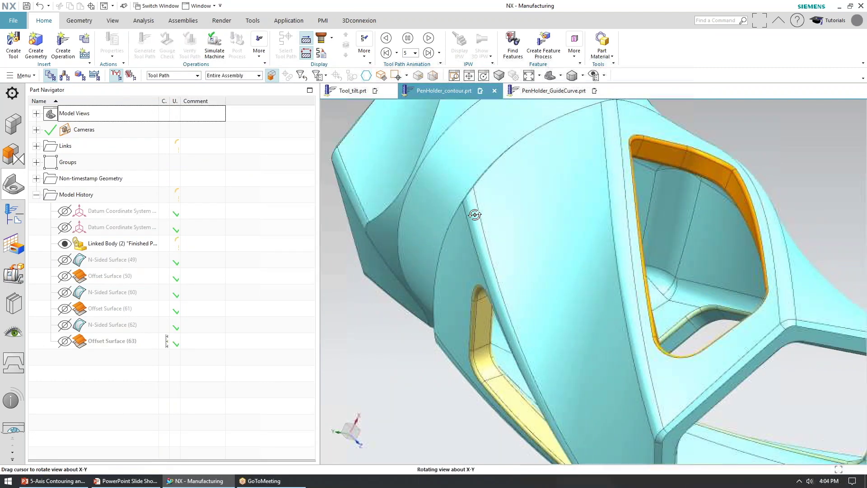
left_click(14, 214)
left_click(97, 212)
middle_click_drag(645, 238, 538, 210)
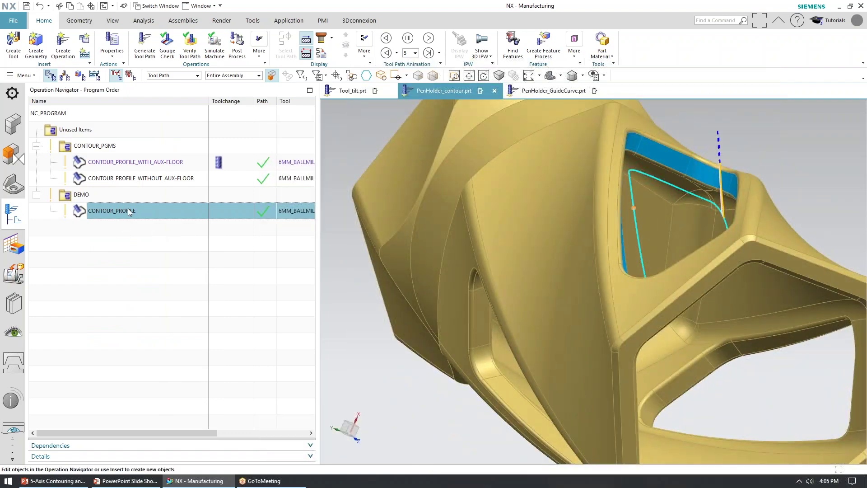
Step: Reopen the CONTOUR_PROFILE operation and play its tool path verification while viewing the window
double_click(130, 212)
scroll(213, 422, "down", 5)
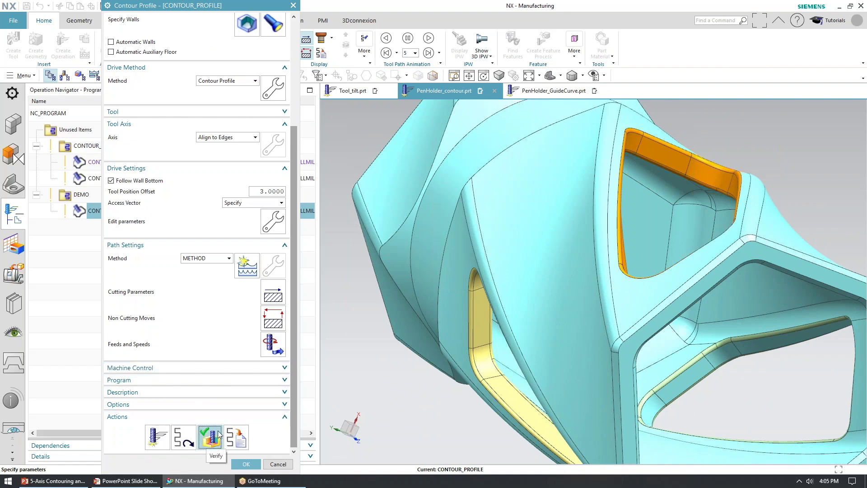
left_click(219, 435)
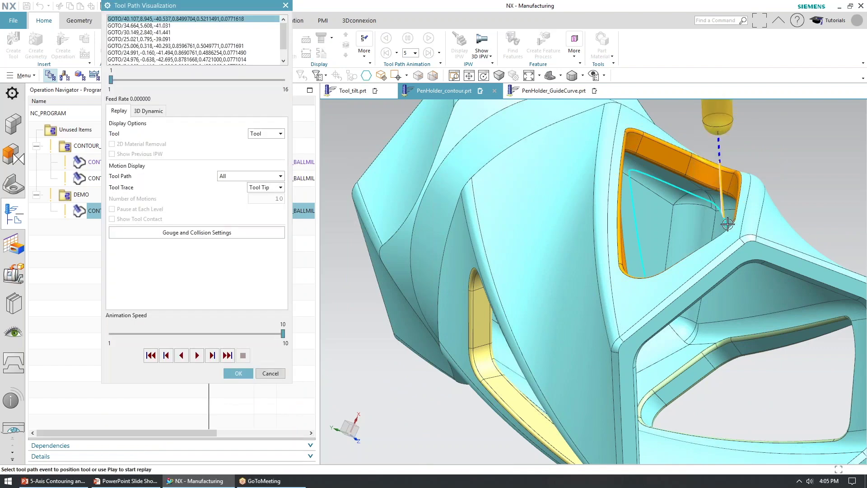
left_click(728, 224)
mouse_move(755, 200)
middle_mouse_down()
mouse_move(773, 194)
mouse_move(759, 196)
middle_mouse_up()
left_click(201, 355)
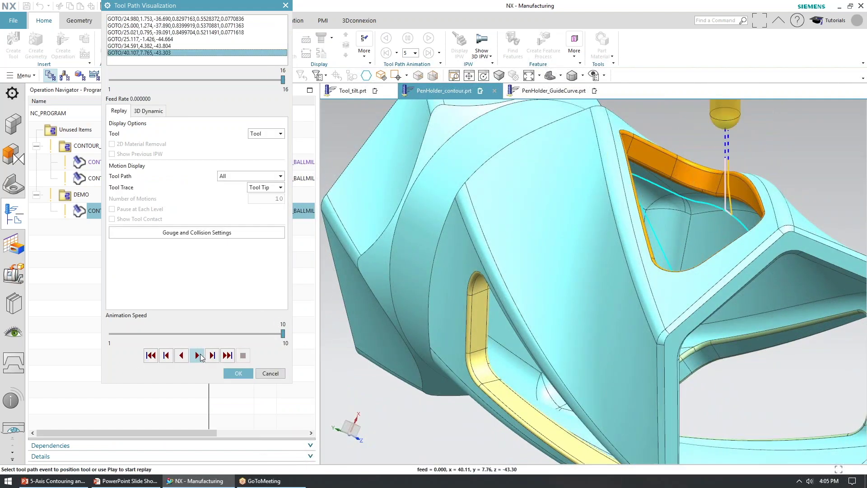
Step: Replay the tool path from the start at animation speeds 5 and 8, and close the verification and the operation
left_click(151, 355)
left_click(183, 336)
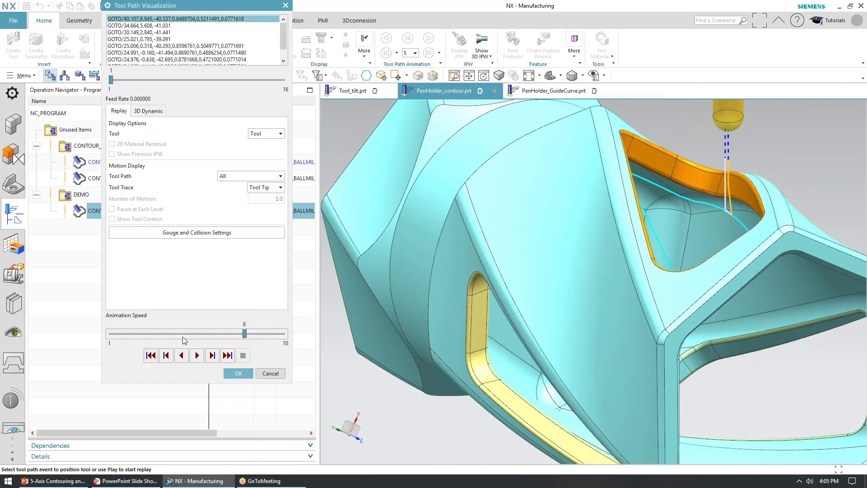
left_click(197, 355)
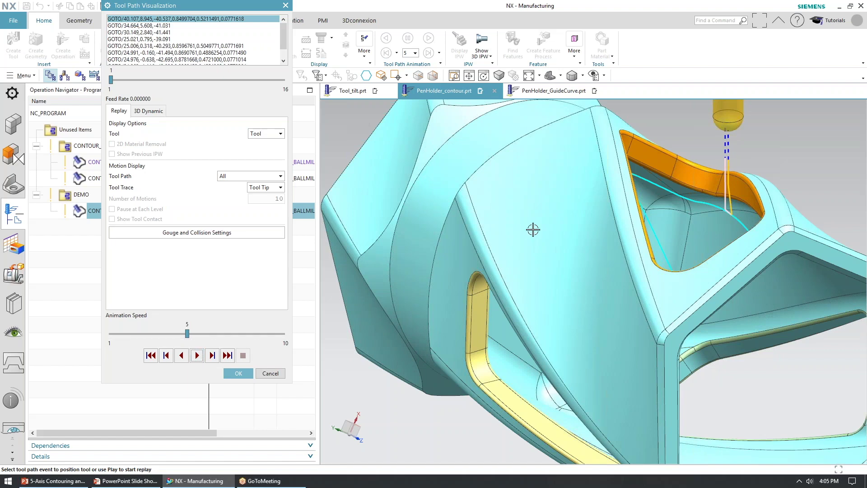
scroll(533, 229, "down", 1)
left_click(197, 356)
left_click(230, 333)
left_click(229, 333)
middle_click_drag(525, 242, 552, 234)
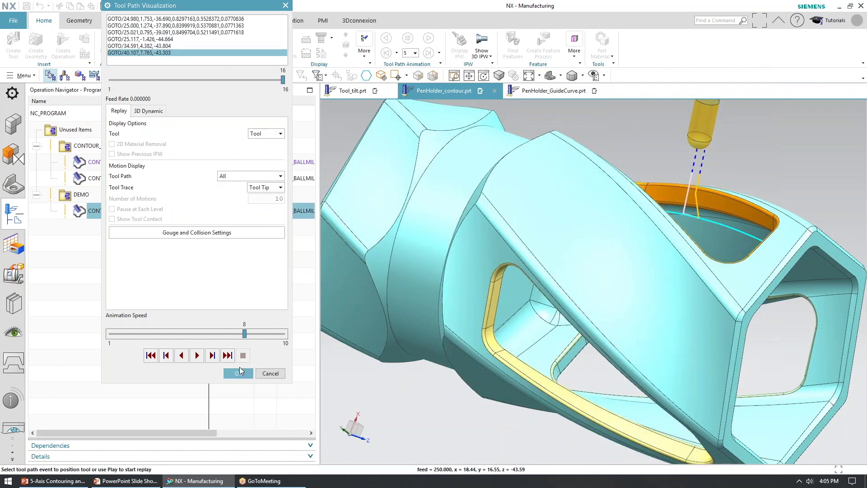
left_click(234, 373)
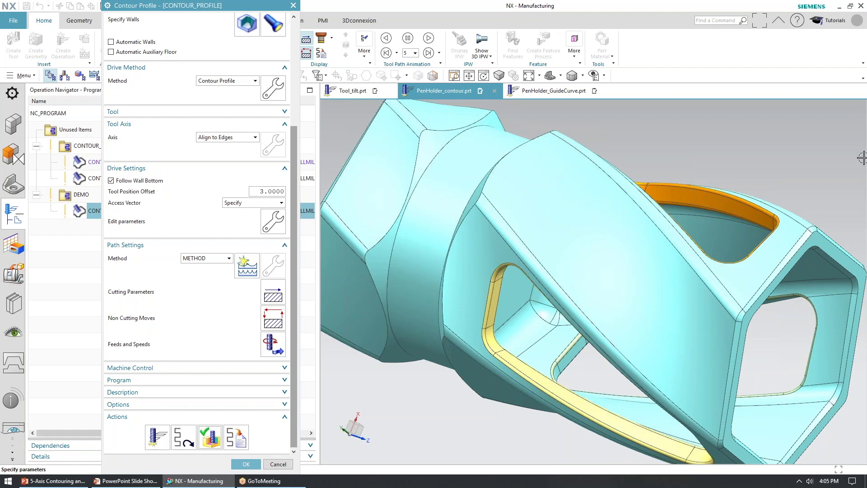
left_click(255, 461)
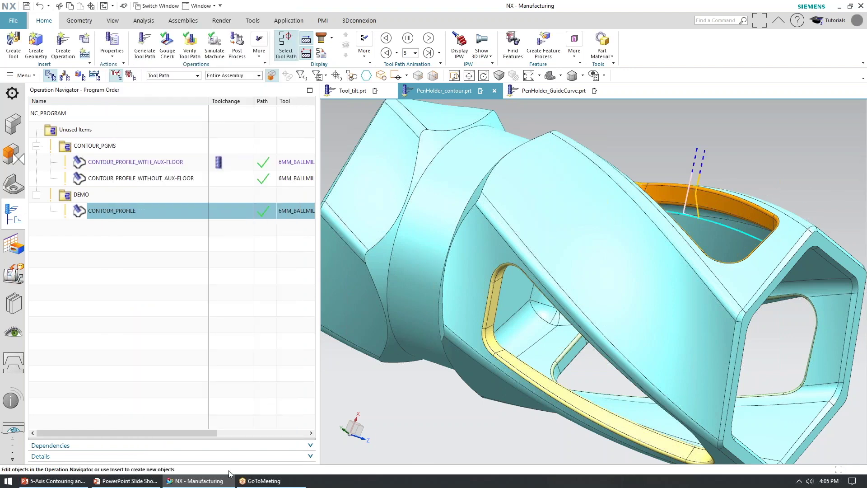
Step: Switch to the PowerPoint slide show and advance from the Contour Profile process slide to the Content slide
left_click(138, 480)
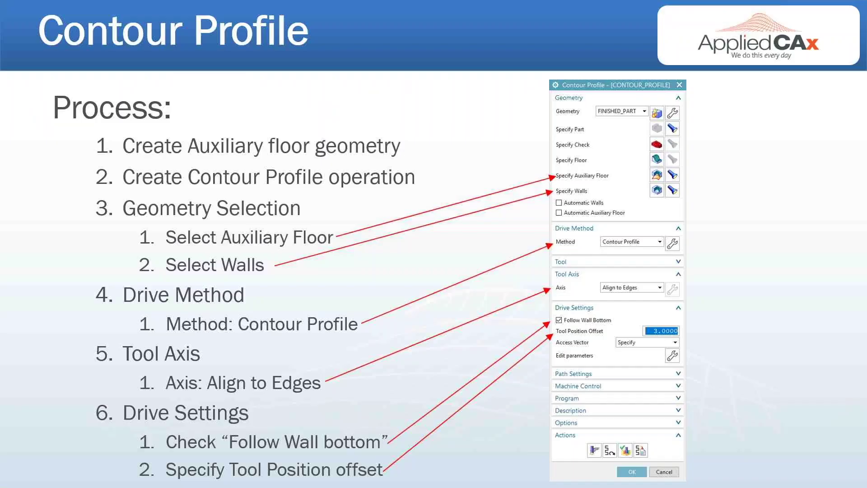
left_click(374, 220)
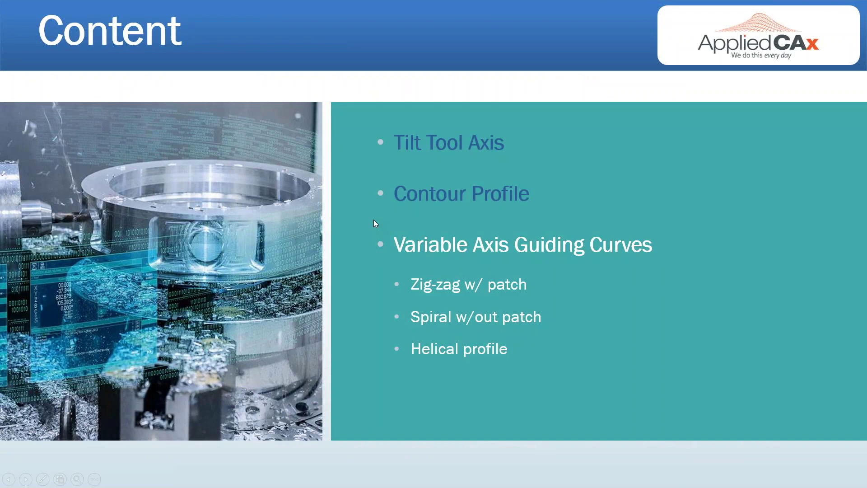
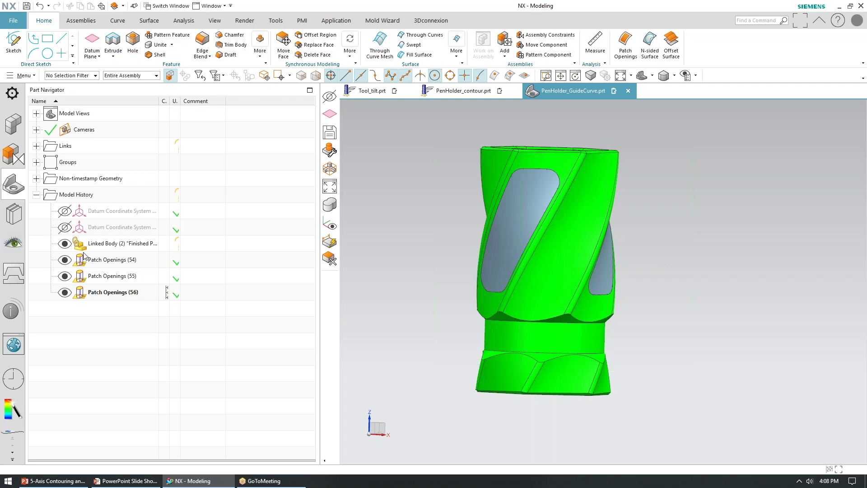
Step: Open the Patch Openings (54) feature, review its face to patch and opening edges, and close it
double_click(108, 260)
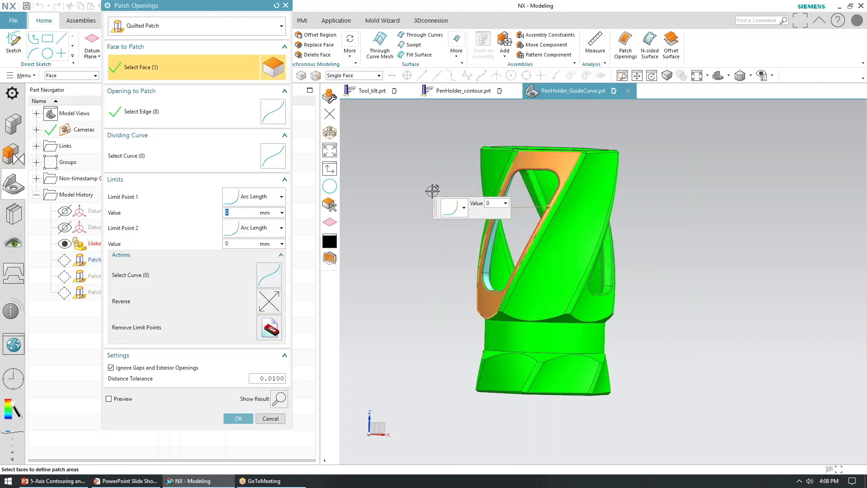
mouse_move(447, 144)
middle_mouse_down()
mouse_move(458, 141)
mouse_move(451, 141)
middle_mouse_up()
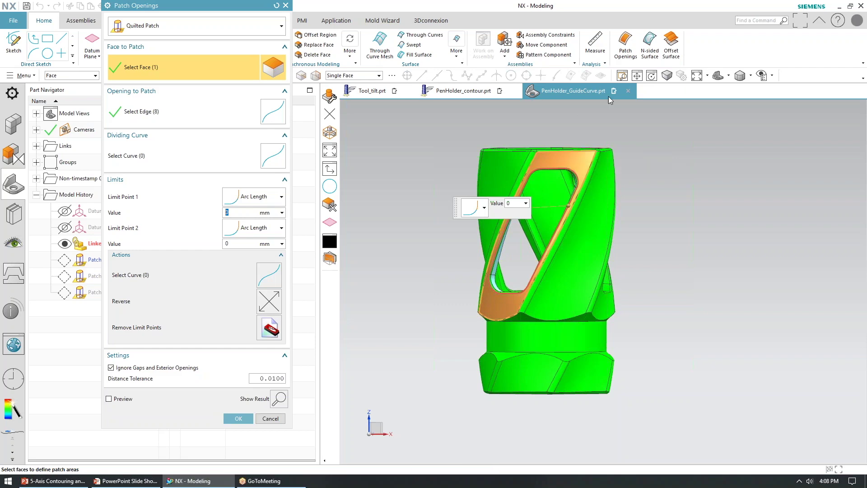
scroll(535, 154, "up", 5)
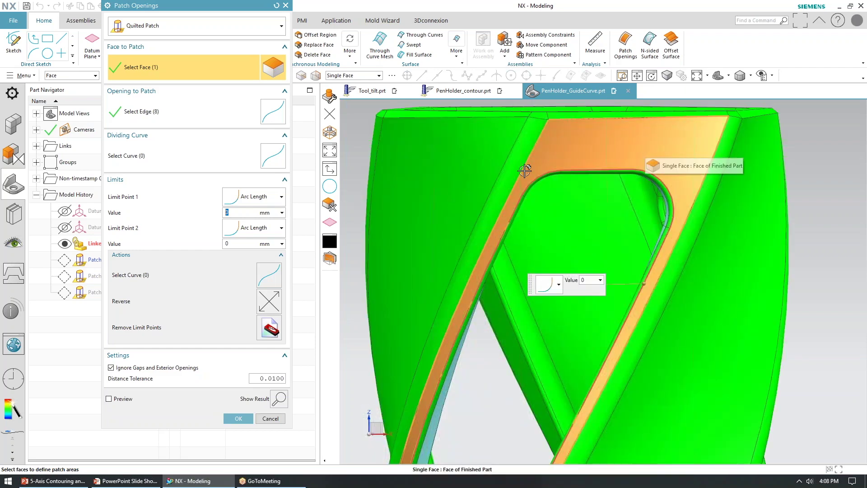
scroll(416, 216, "down", 2)
left_click(192, 114)
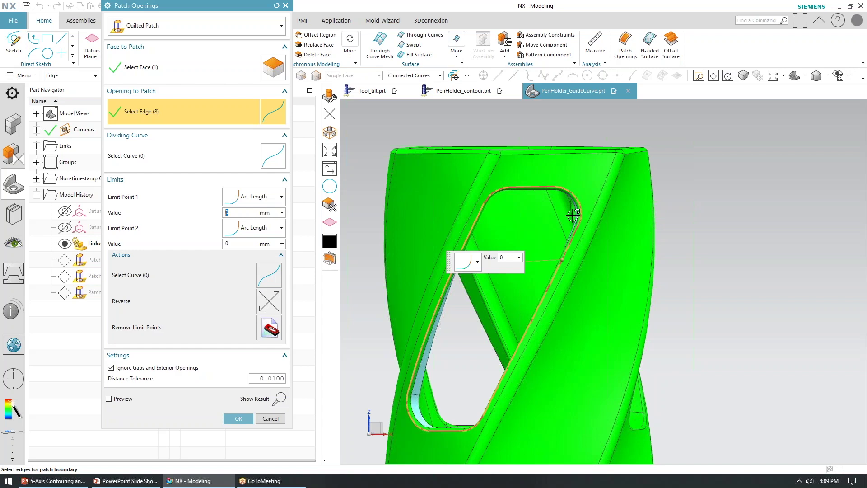
left_click(238, 419)
middle_click_drag(506, 298, 223, 285)
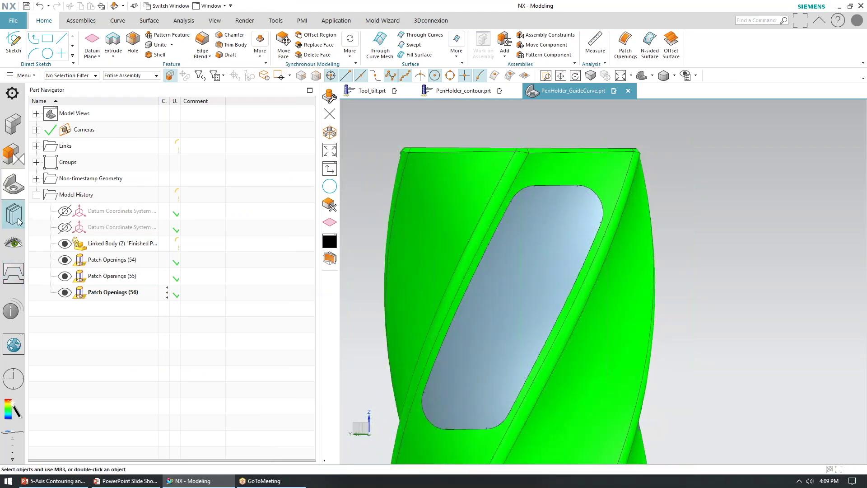
Step: Switch the part to the Manufacturing application and display the ZIG-ZAG_WITHPATCH operation's tool path
left_click(336, 20)
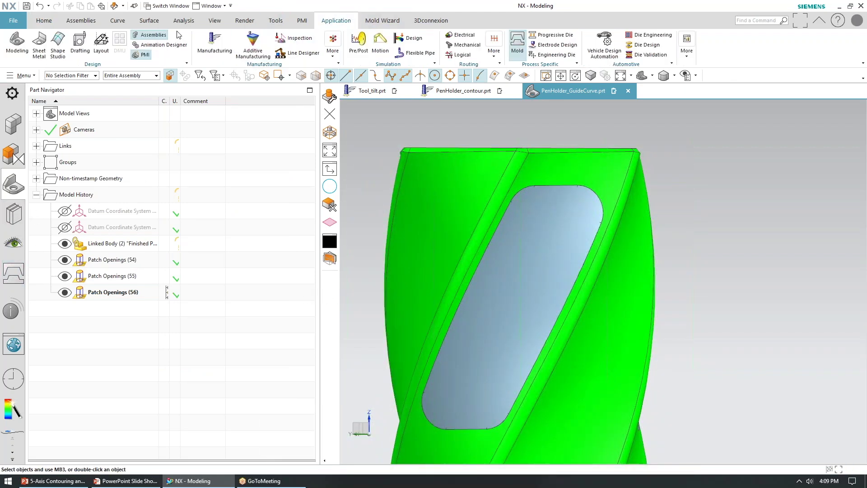
left_click(215, 45)
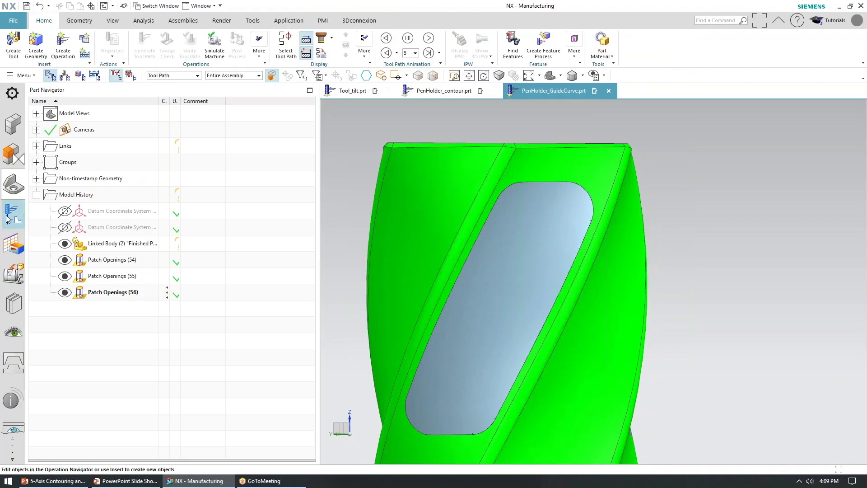
left_click(101, 163)
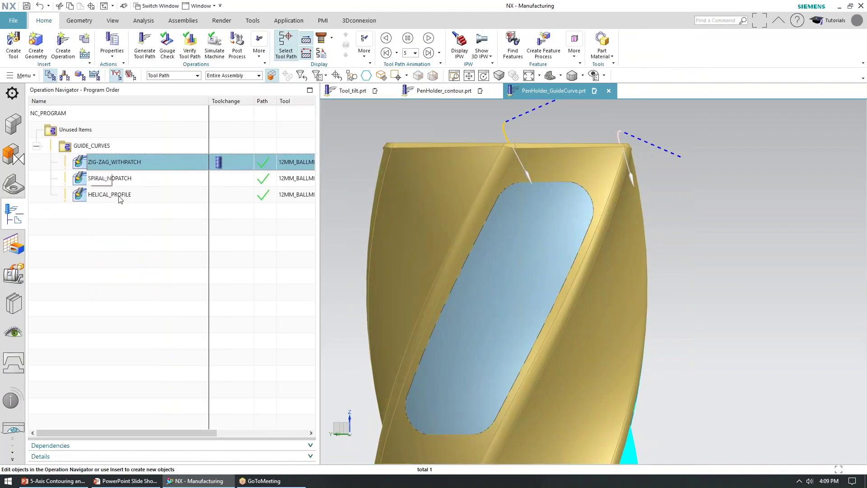
Step: Open the ZIG-ZAG_WITHPATCH operation and display its specified part and cut area on the model
double_click(126, 160)
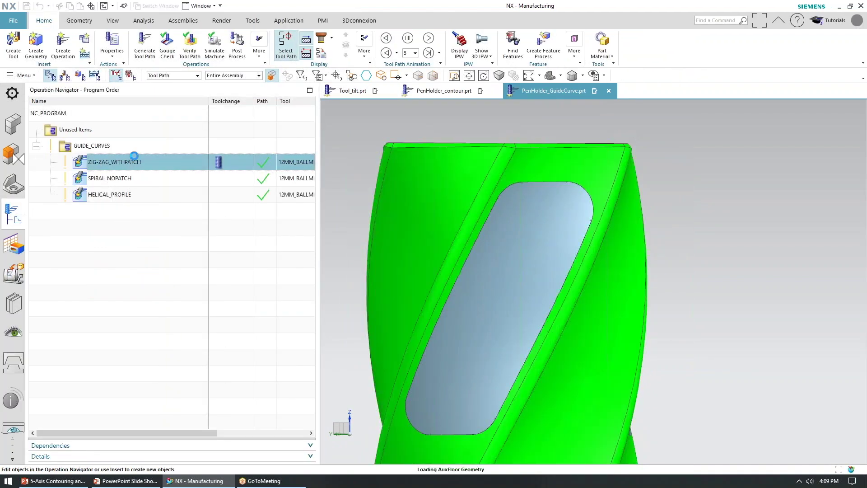
scroll(629, 223, "down", 2)
middle_click_drag(595, 223, 605, 207, "shift")
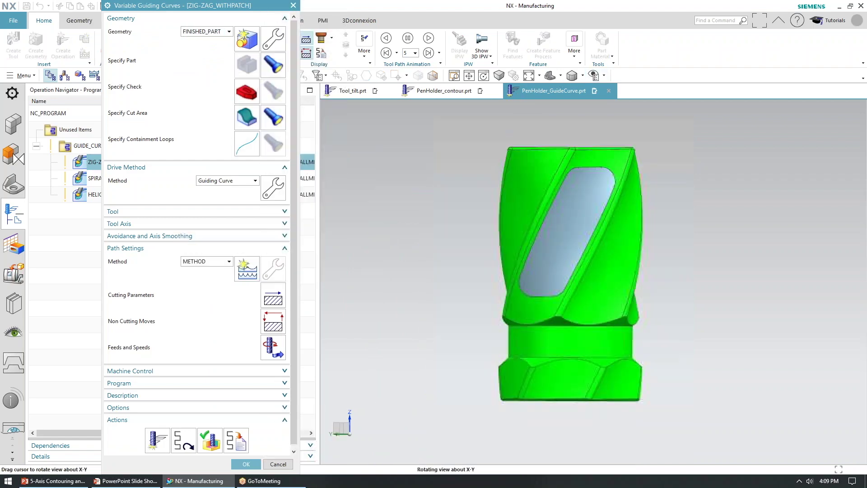
left_click(272, 64)
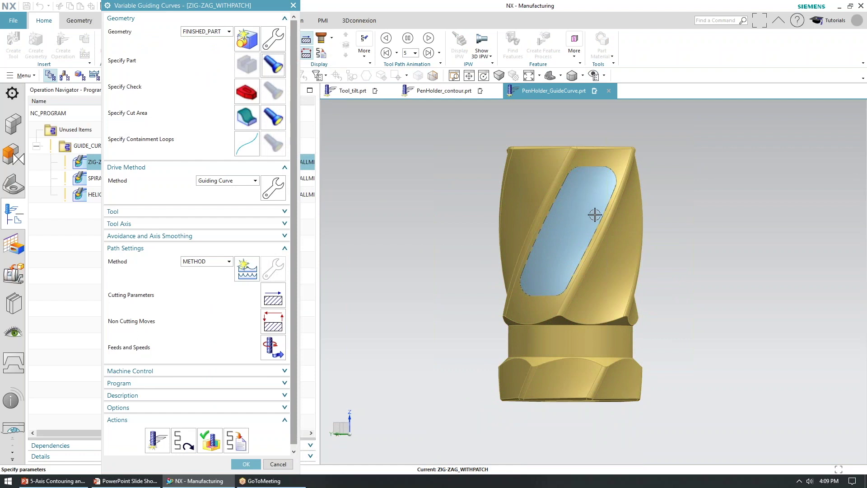
left_click(273, 116)
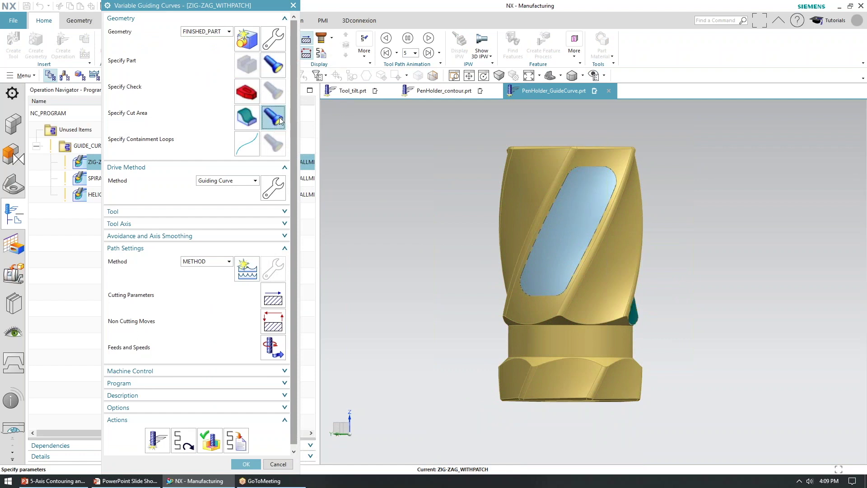
middle_click_drag(658, 261, 560, 260)
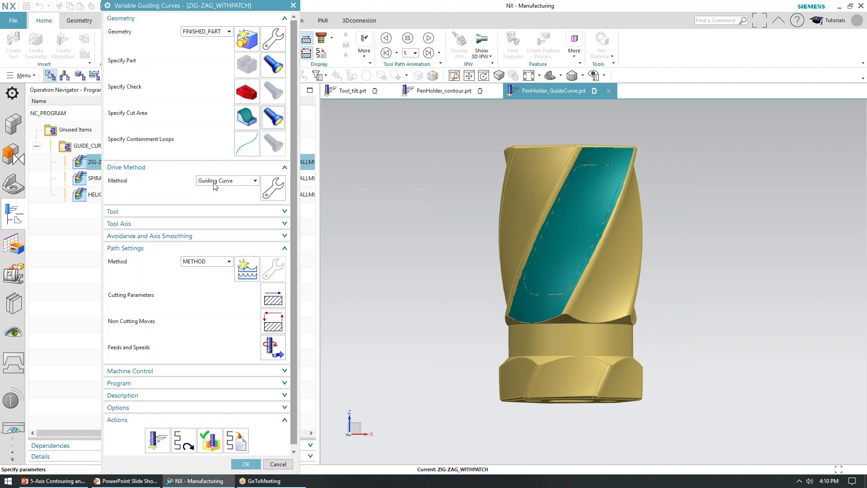
Step: Review the Guiding Curve drive method settings, inspecting Guide 1 and Guide 2 on the part, and cancel out
left_click(276, 187)
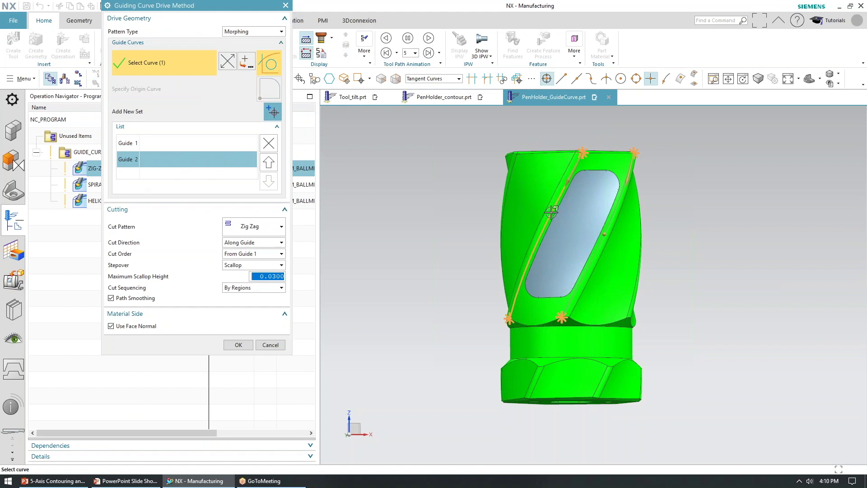
scroll(574, 208, "up", 2)
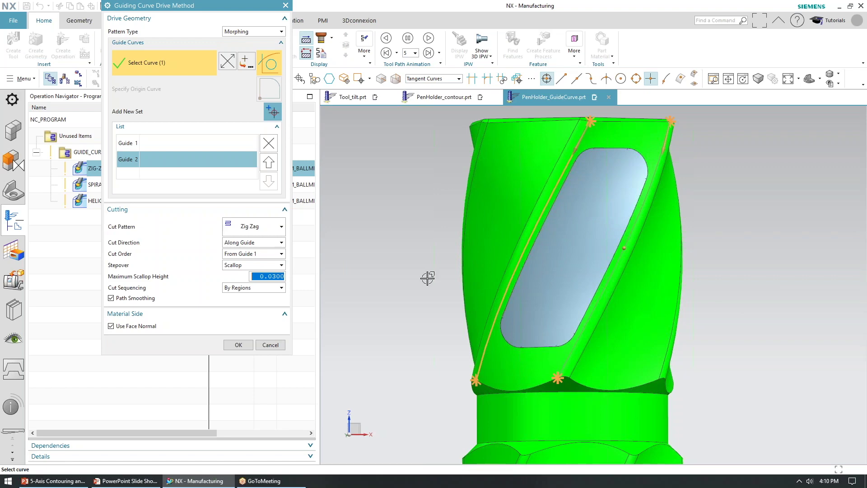
middle_click_drag(430, 277, 430, 263)
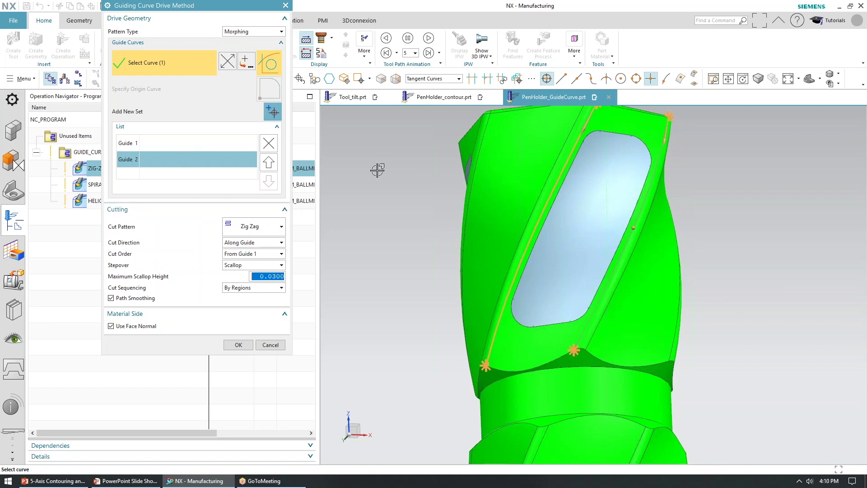
middle_click_drag(387, 170, 378, 189)
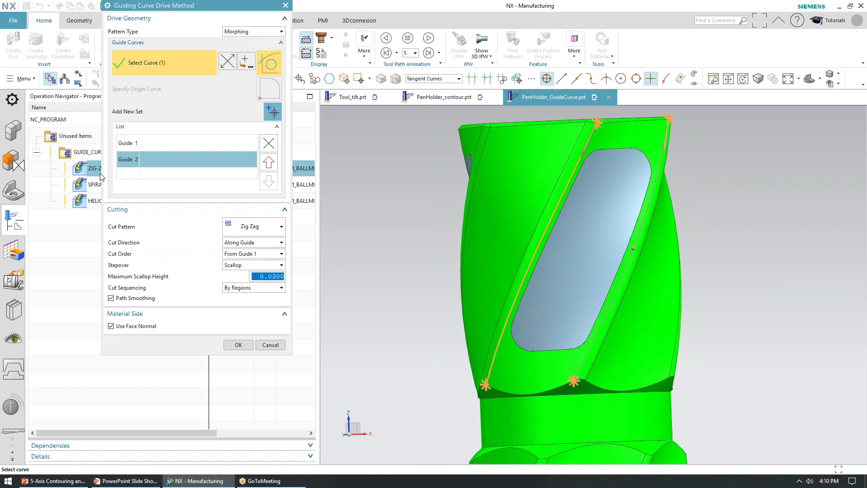
left_click(134, 144)
left_click(152, 163)
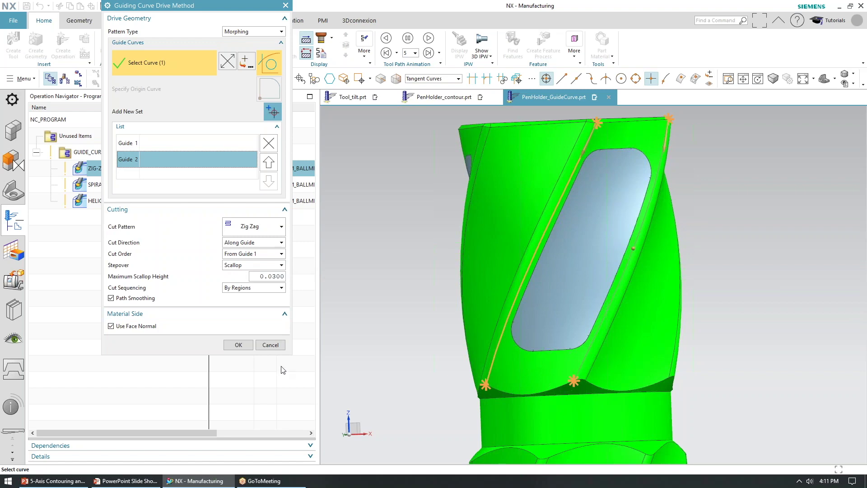
left_click(265, 346)
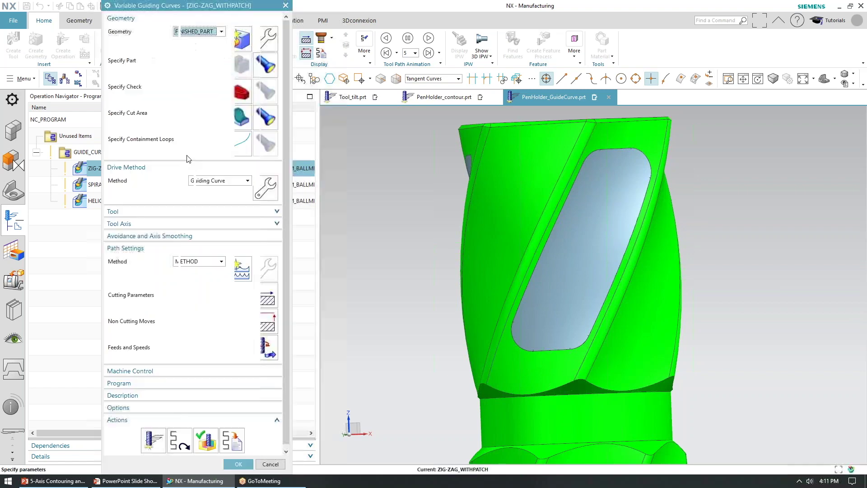
Step: Review the tool axis options of the operation, leave Normal to Drive selected, and cancel the operation
left_click(199, 224)
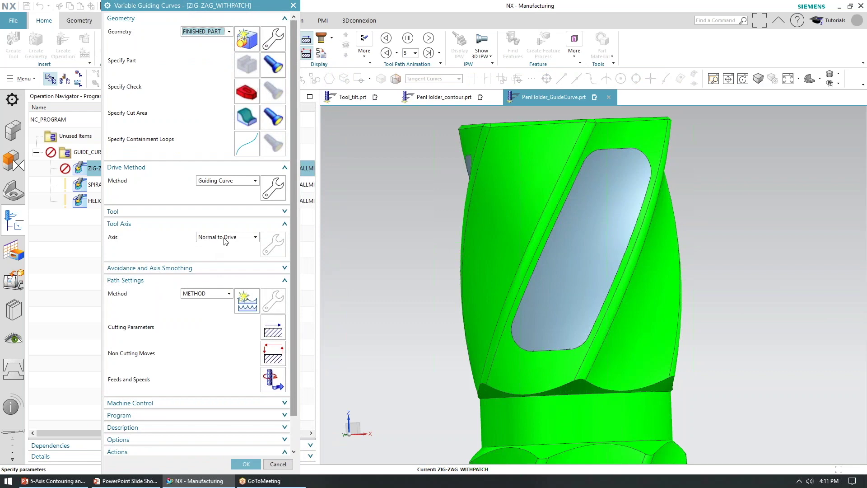
left_click(225, 239)
left_click(222, 265)
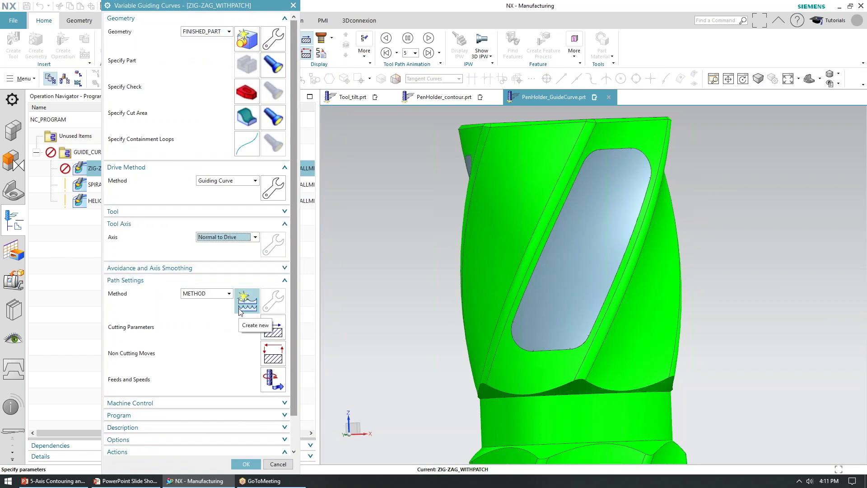
left_click(243, 238)
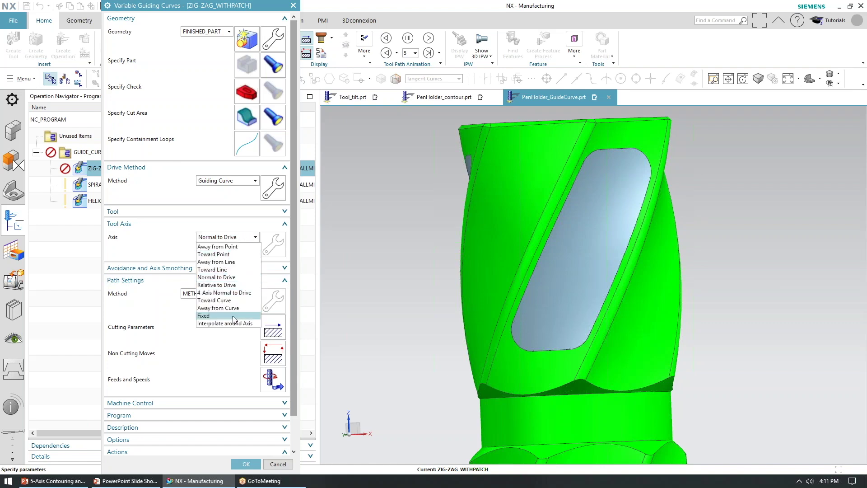
left_click(167, 239)
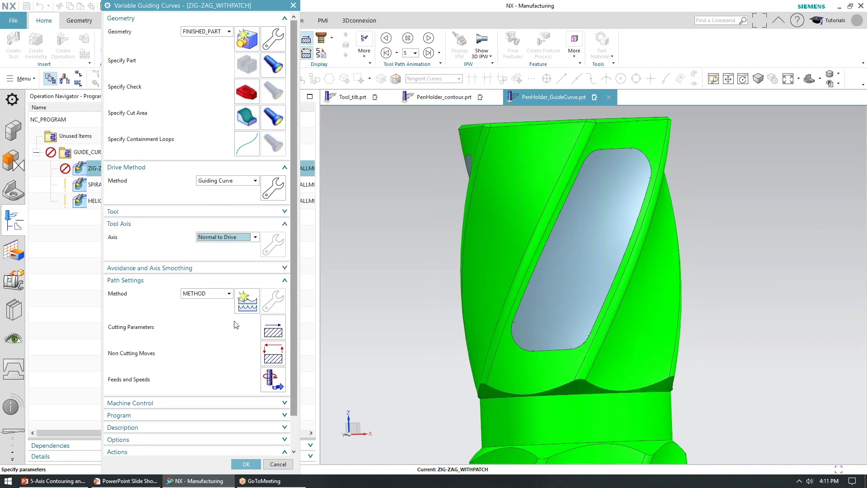
scroll(233, 417, "down", 1)
left_click(288, 466)
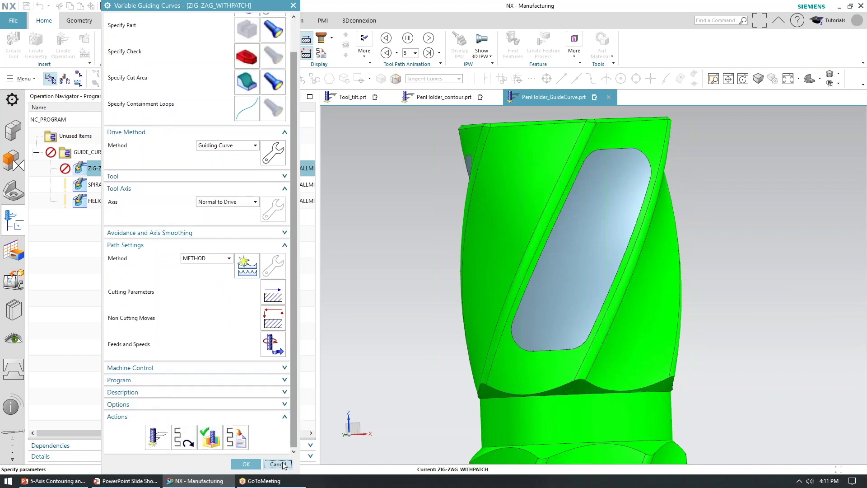
Step: Reopen ZIG-ZAG_WITHPATCH, start its tool path verification, and place the tool on the path to inspect its tilt
double_click(110, 162)
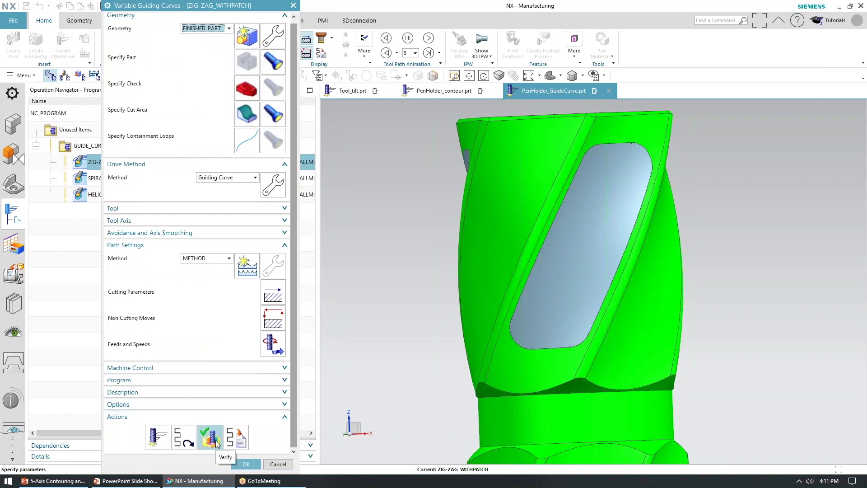
left_click(245, 464)
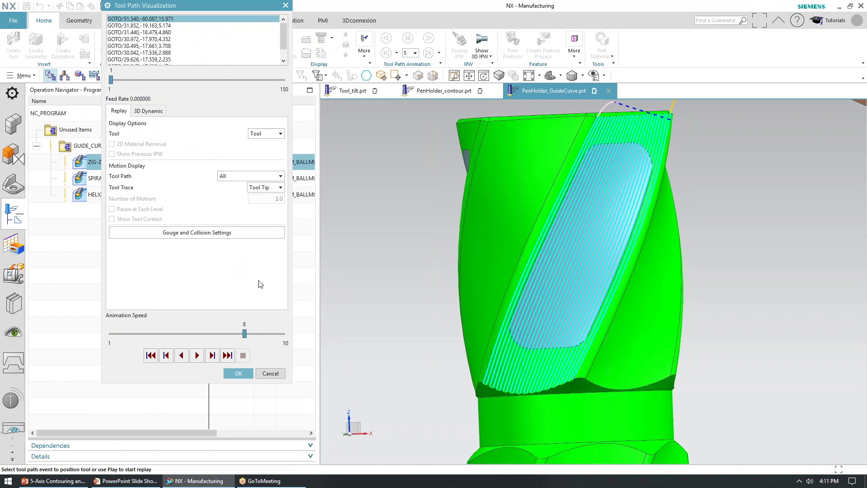
left_click(212, 355)
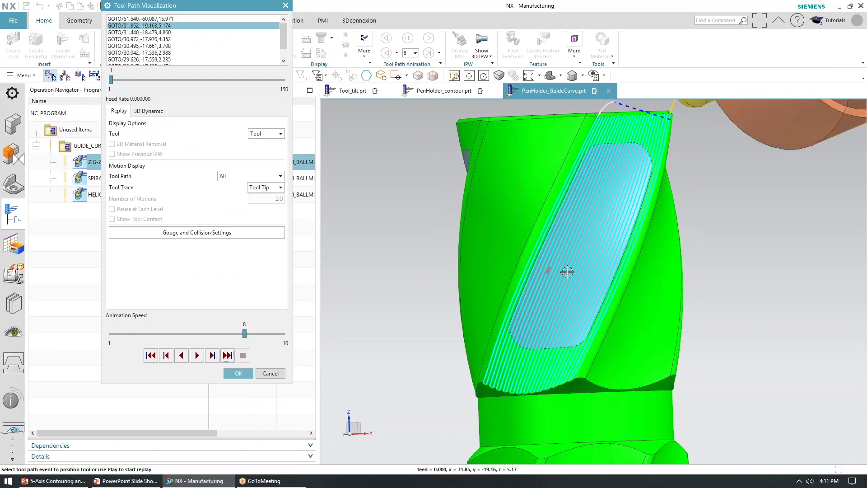
left_click(612, 244)
middle_click_drag(625, 254, 658, 209)
middle_click_drag(627, 276, 586, 356)
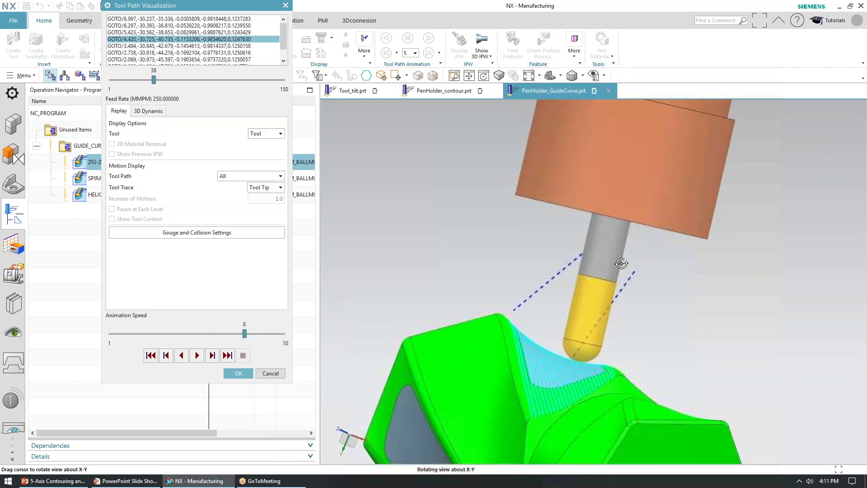
middle_click_drag(413, 266, 434, 280)
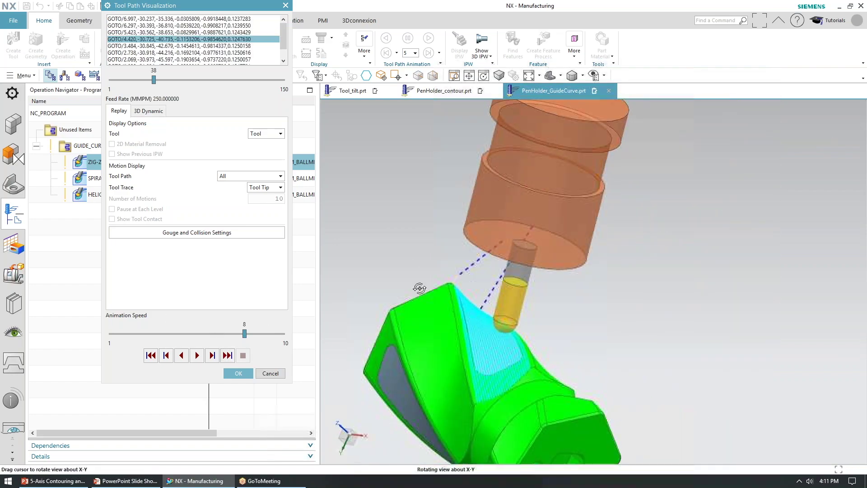
Step: Play the zig-zag tool path through to its end, and close the verification and the operation
left_click(201, 353)
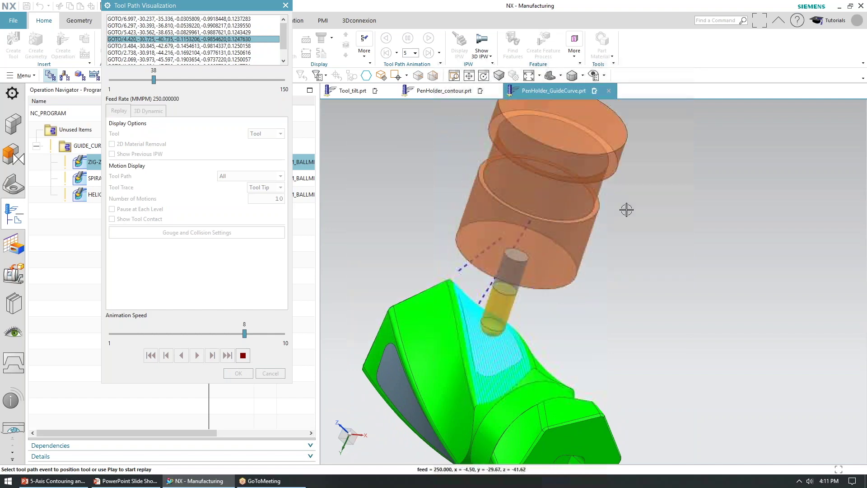
middle_click_drag(564, 304, 507, 228)
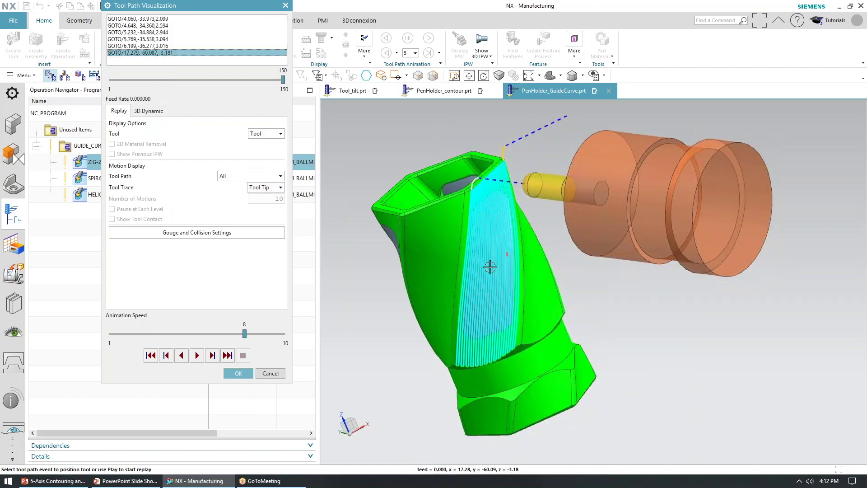
left_click(271, 374)
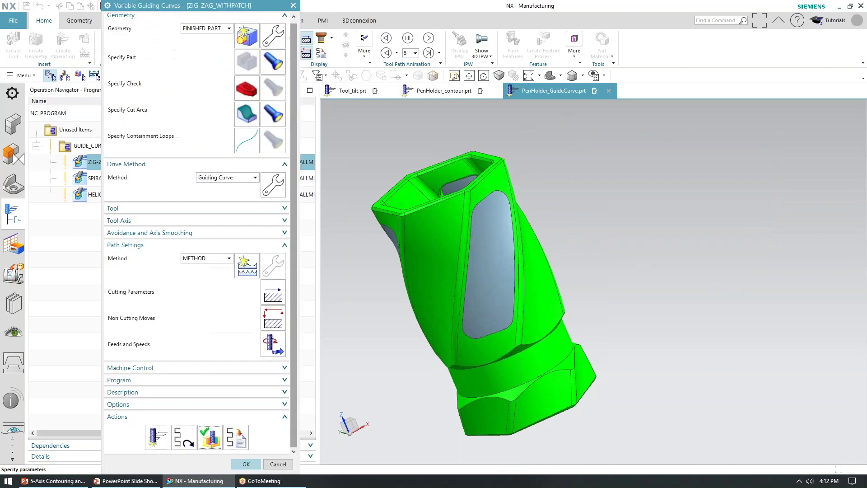
left_click(277, 411)
Step: Display the SPIRAL_NOPATCH tool path around the window opening, inspect it up close, and show the part's model history
left_click(126, 178)
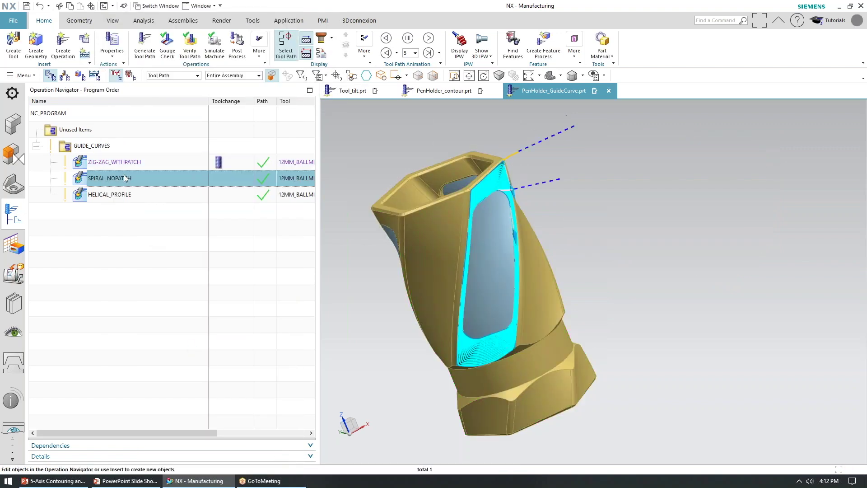
middle_click_drag(503, 281, 487, 265)
scroll(475, 235, "up", 3)
scroll(473, 235, "down", 2)
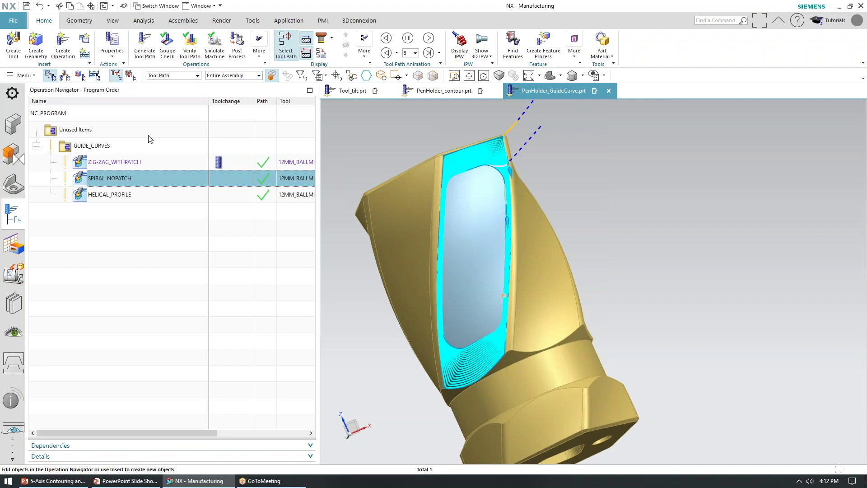
left_click(14, 185)
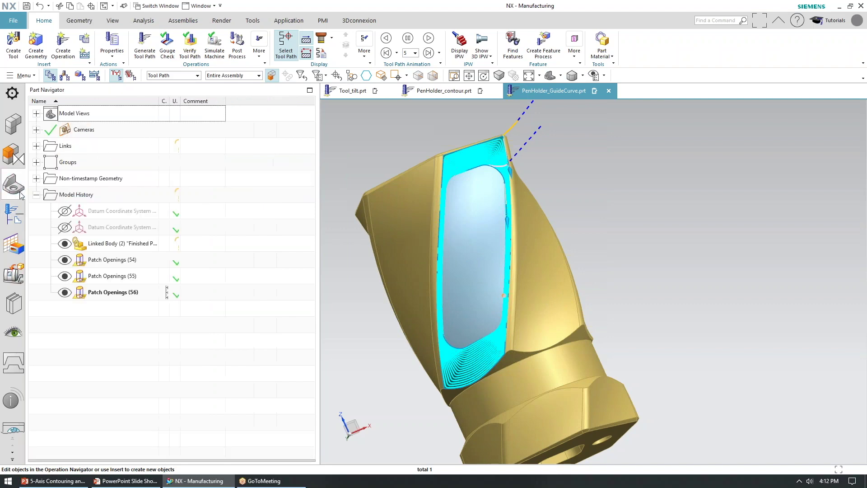
Step: Hide the three Patch Openings features in the model history so the window openings are uncovered
left_click(66, 292)
left_click(66, 277)
left_click(66, 260)
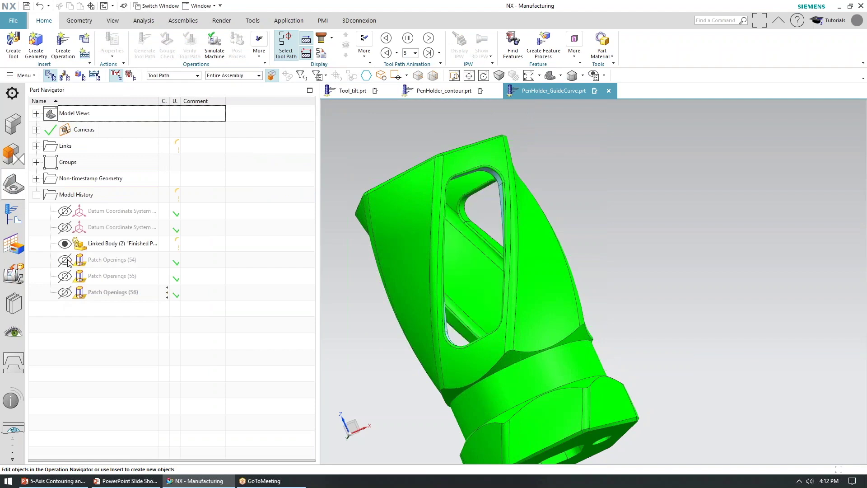
Step: Open the SPIRAL_NOPATCH operation and highlight its cut area on the face around the window opening
left_click(15, 219)
double_click(116, 178)
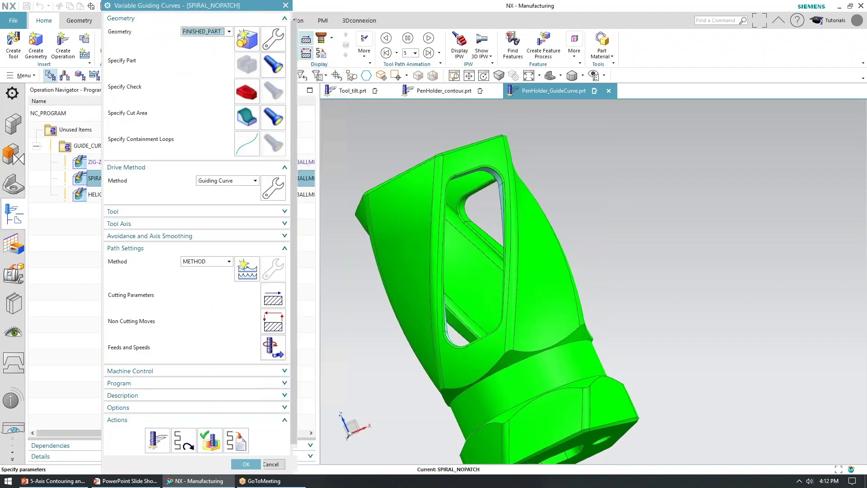
left_click(274, 118)
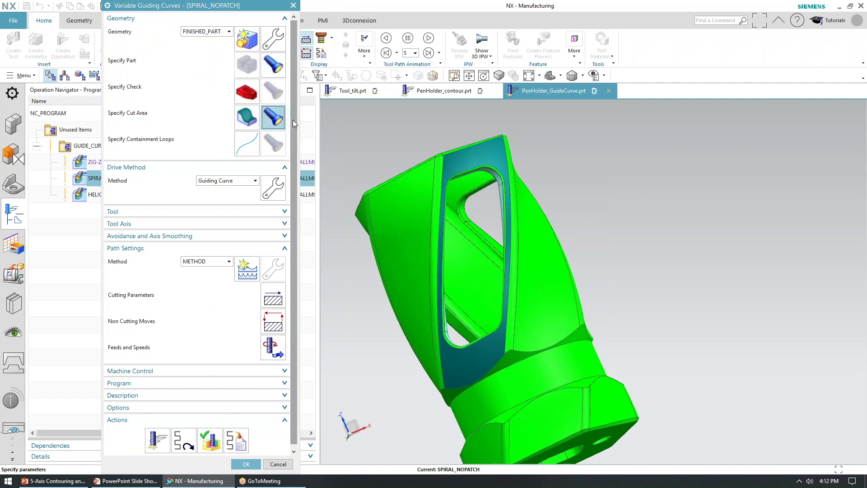
middle_click_drag(493, 191, 446, 205)
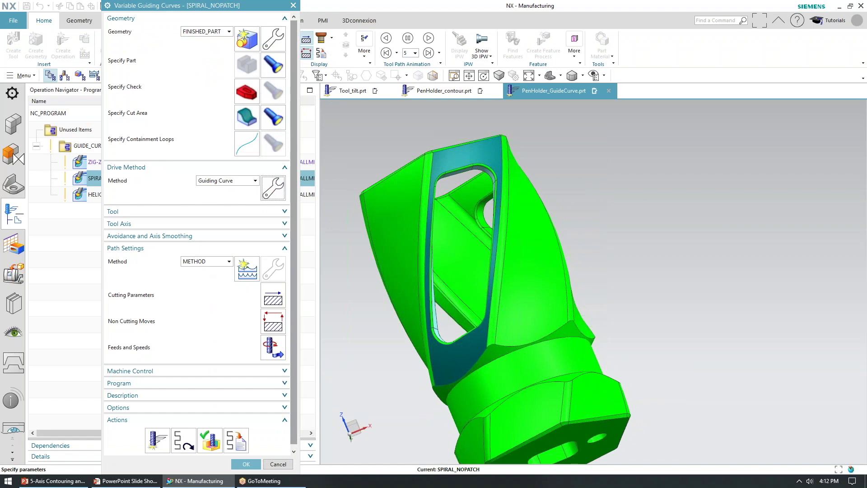
Step: Open the Guiding Curve drive settings and highlight Guide 1 and Guide 2 in turn to inspect the curves around the opening
left_click(274, 188)
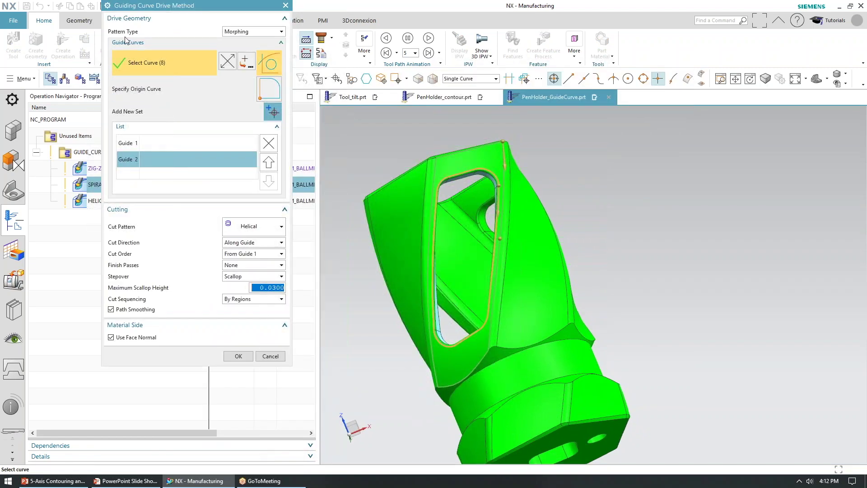
middle_click_drag(453, 158, 322, 167)
scroll(511, 187, "up", 2)
scroll(504, 184, "down", 2)
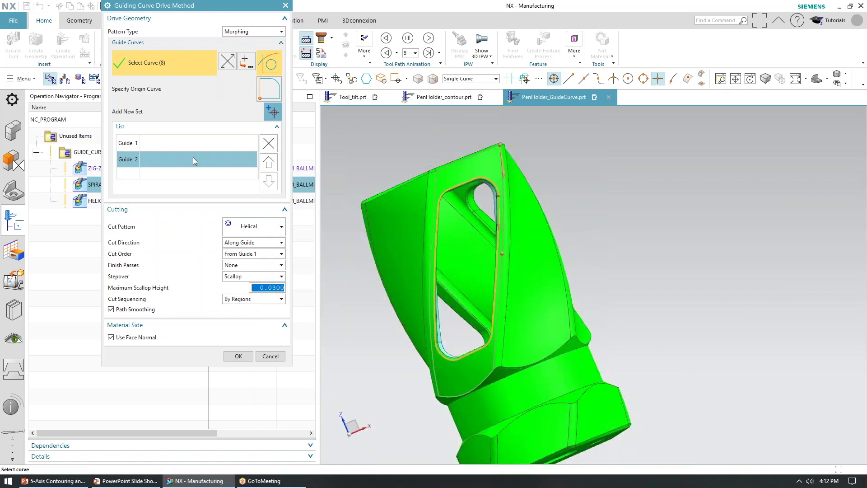
left_click(188, 144)
middle_click_drag(420, 187, 440, 171)
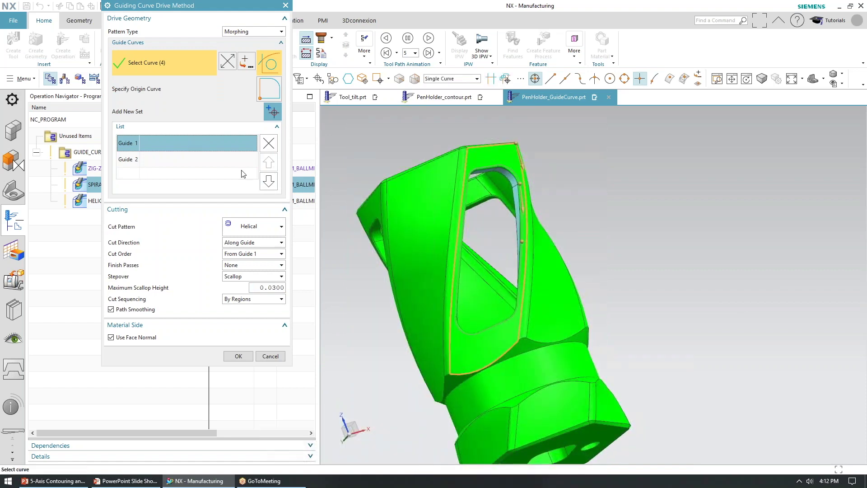
left_click(204, 161)
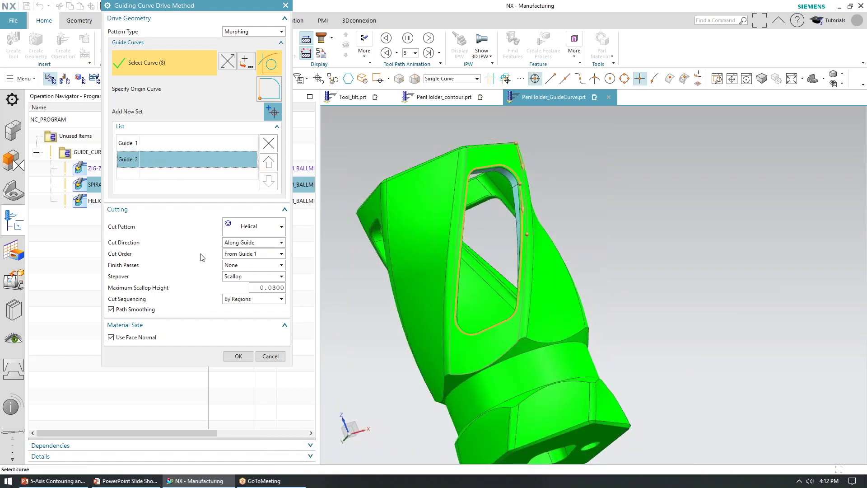
Step: Review the available cut patterns, leave Helical selected, and cancel the drive method settings
left_click(244, 232)
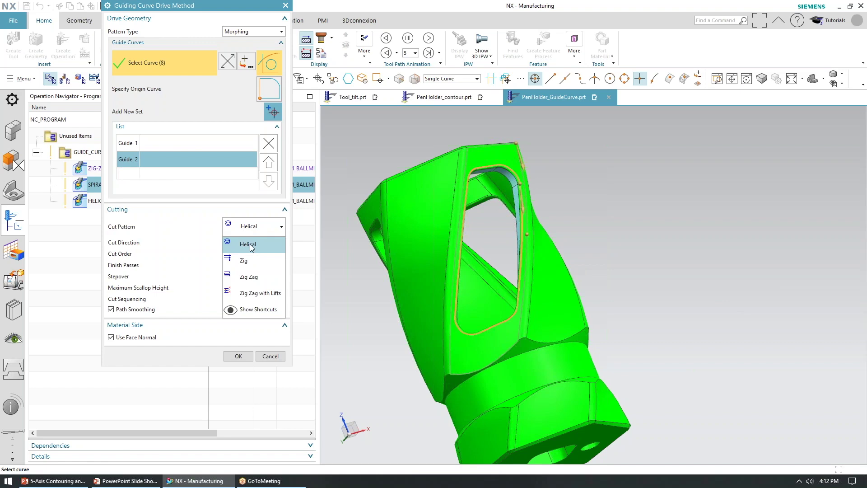
left_click(252, 232)
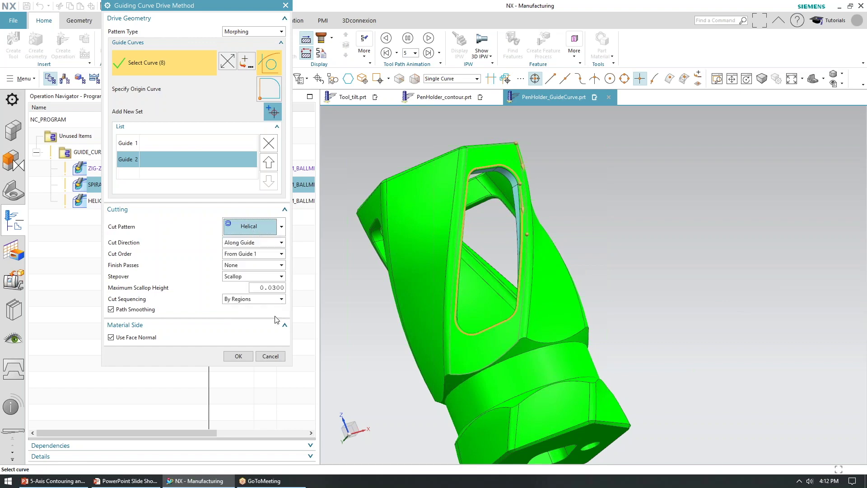
left_click(270, 357)
Step: Replay the SPIRAL_NOPATCH tool path and examine its pass spacing along the narrow sides and below the window opening
left_click(195, 439)
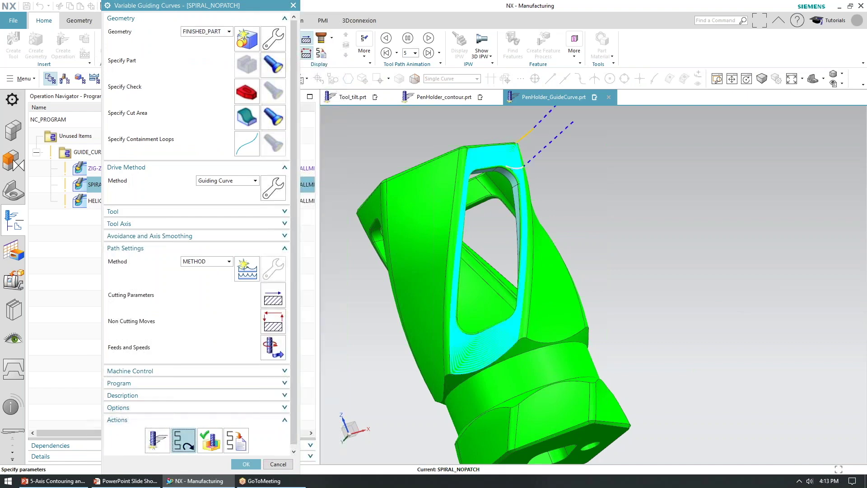
middle_click_drag(497, 172, 528, 258)
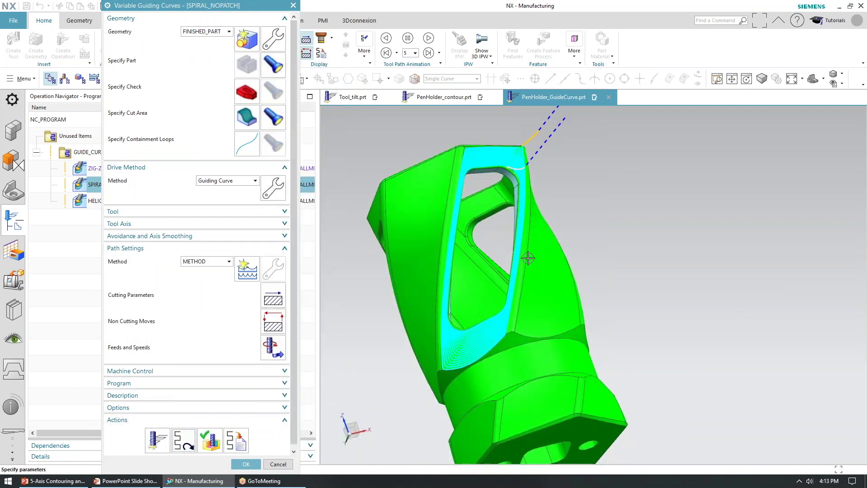
scroll(441, 296, "up", 10)
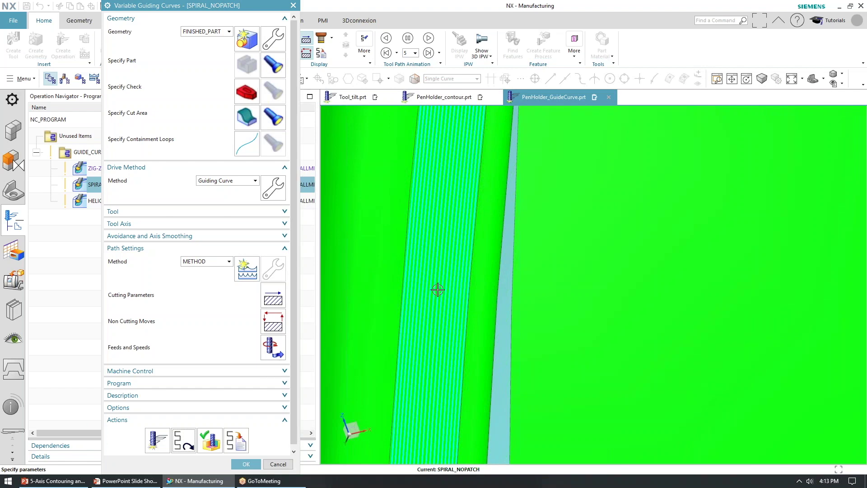
scroll(438, 289, "down", 8)
middle_click_drag(516, 407, 528, 322)
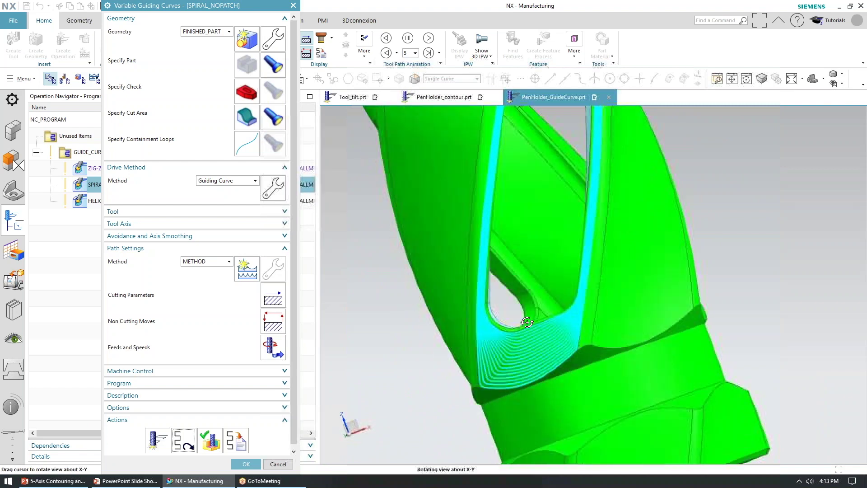
scroll(483, 380, "up", 5)
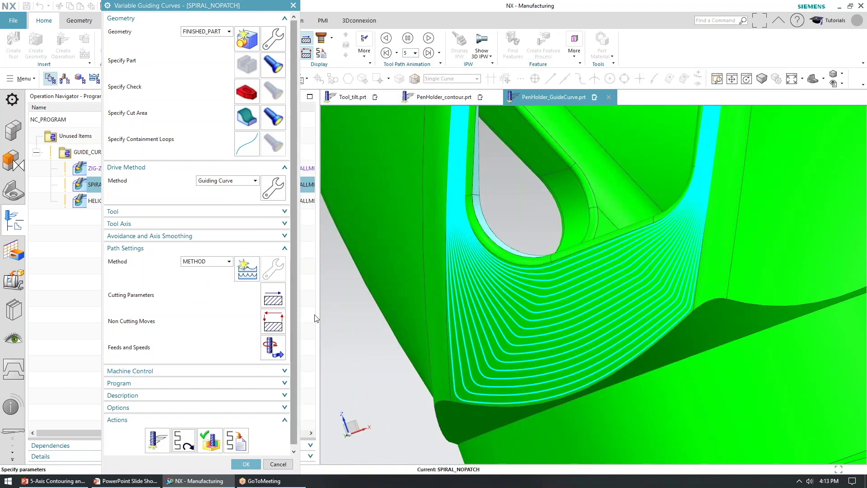
scroll(536, 284, "down", 5)
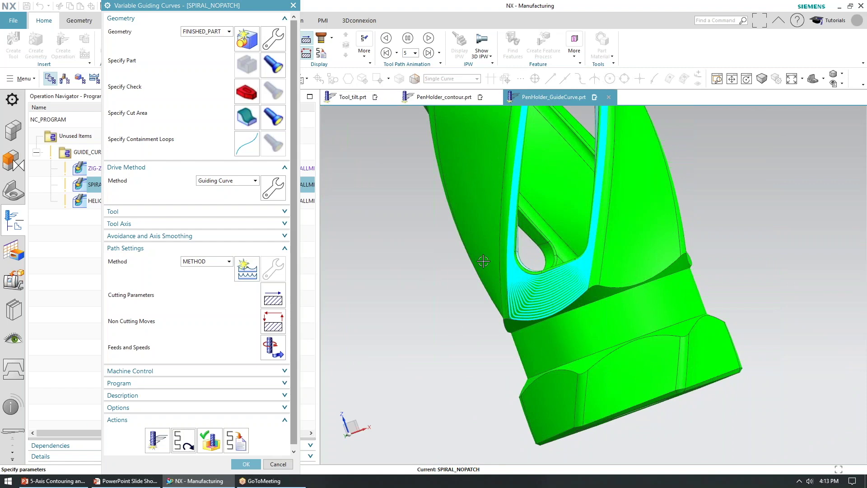
scroll(405, 217, "down", 4)
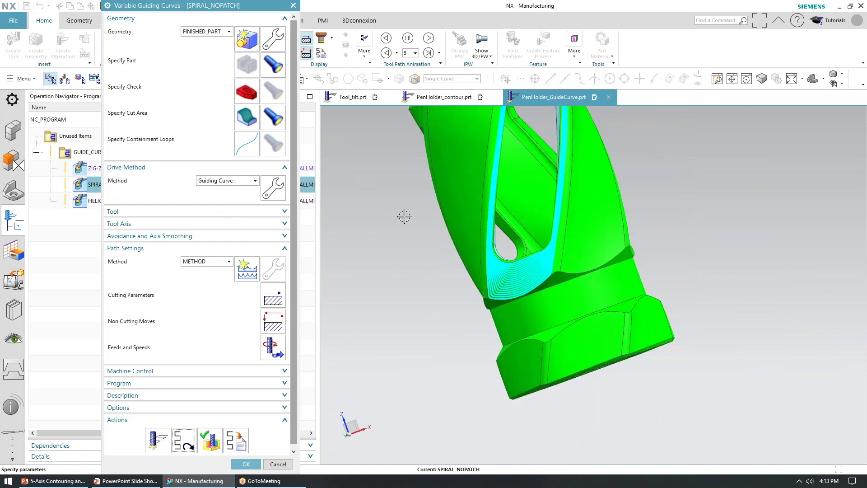
middle_click_drag(405, 217, 397, 199)
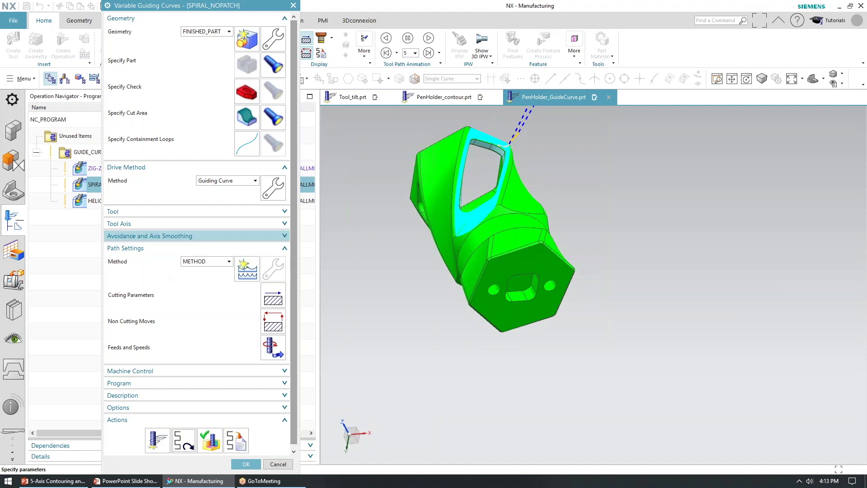
Step: Show the operation's tool axis setting and start the tool path verification
left_click(212, 223)
scroll(212, 361, "down", 3)
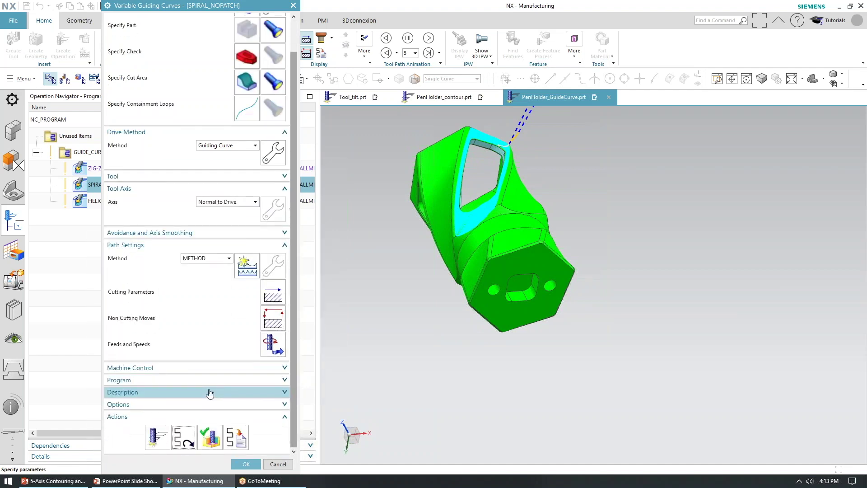
left_click(231, 435)
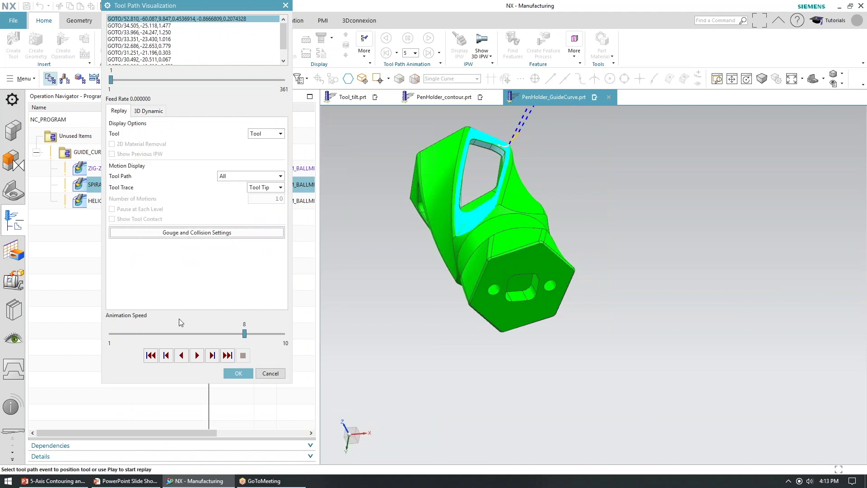
Step: Play the spiral tool path simulation while viewing the tool's tilt, stop it, and cancel the verification and the operation
left_click(197, 356)
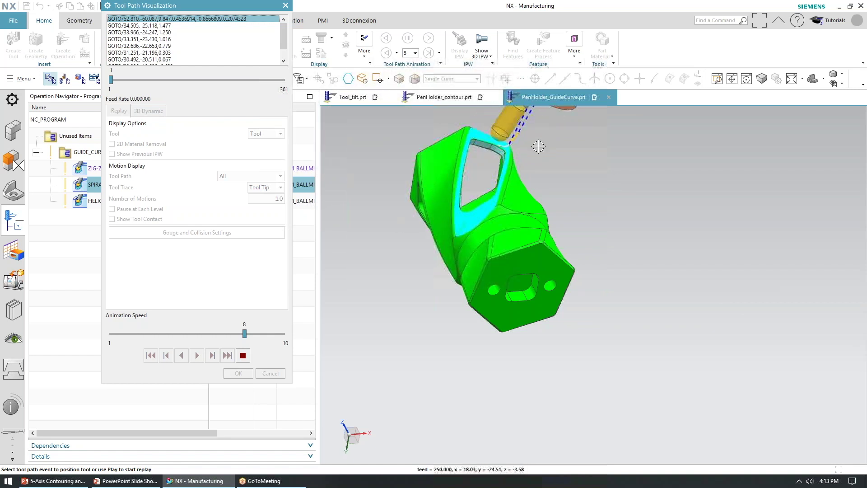
middle_click_drag(495, 200, 512, 186)
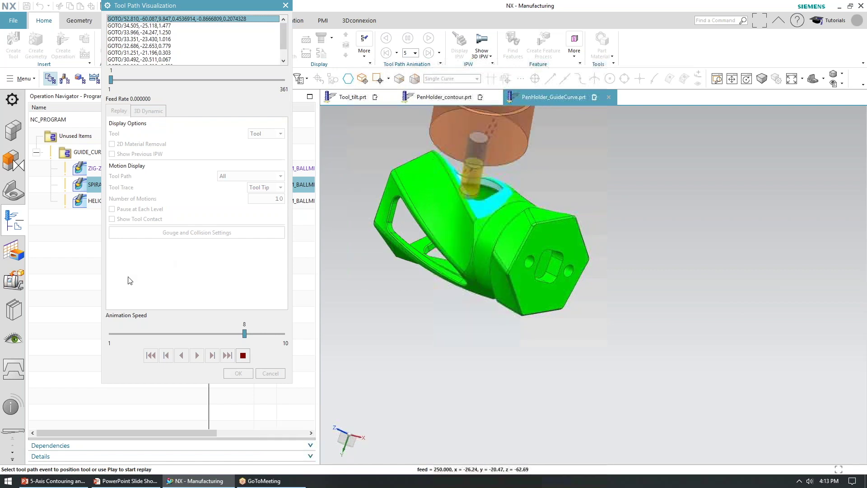
left_click(243, 356)
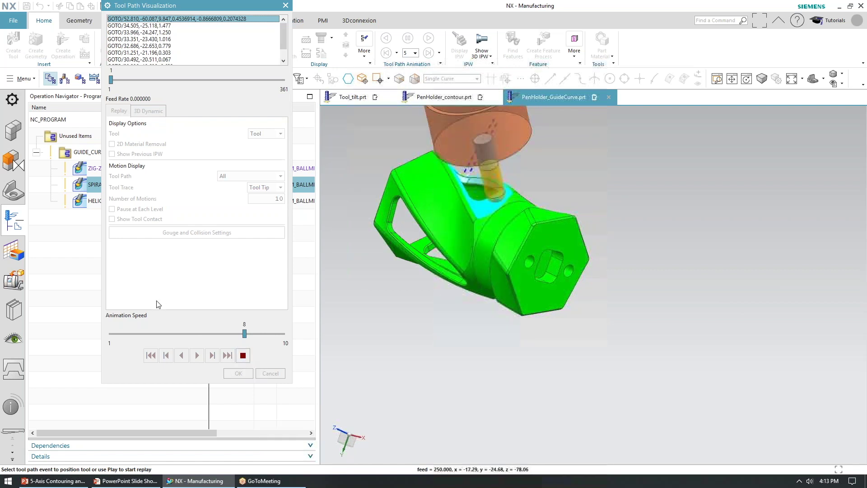
left_click(265, 378)
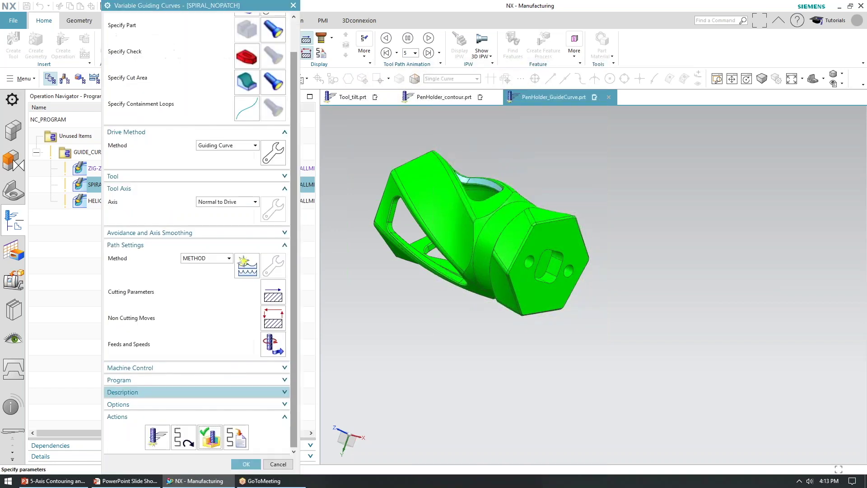
left_click(278, 464)
Step: Display the HELICAL_PROFILE tool path and inspect it around the outside of the pen holder
left_click(109, 197)
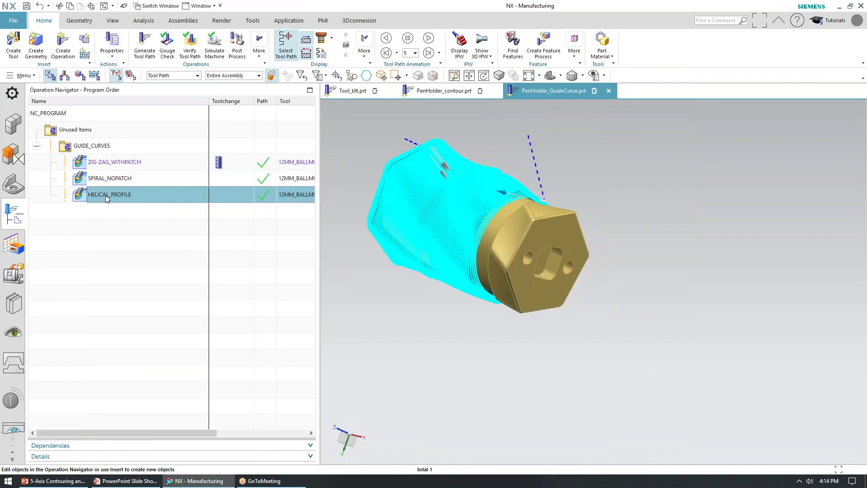
mouse_move(377, 161)
middle_mouse_down()
mouse_move(482, 195)
mouse_move(381, 165)
middle_mouse_up()
middle_click_drag(504, 161, 496, 180)
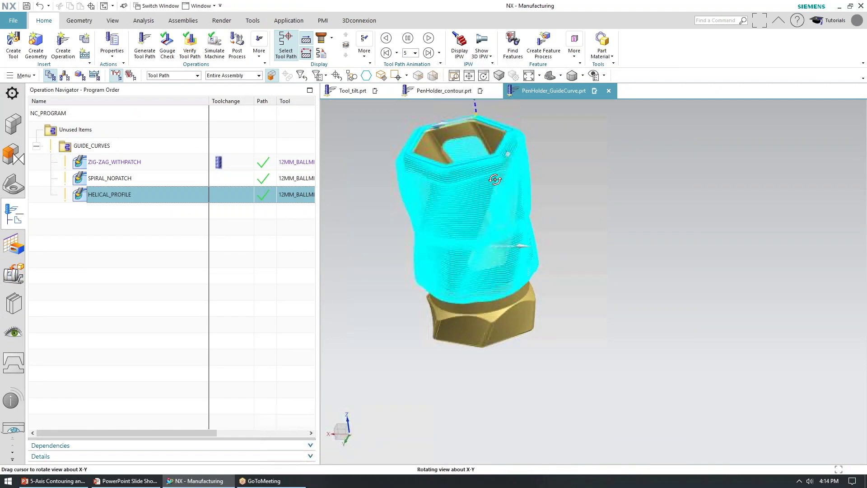
Step: Open the HELICAL_PROFILE operation and show the three Patch Openings features in the model history
double_click(106, 200)
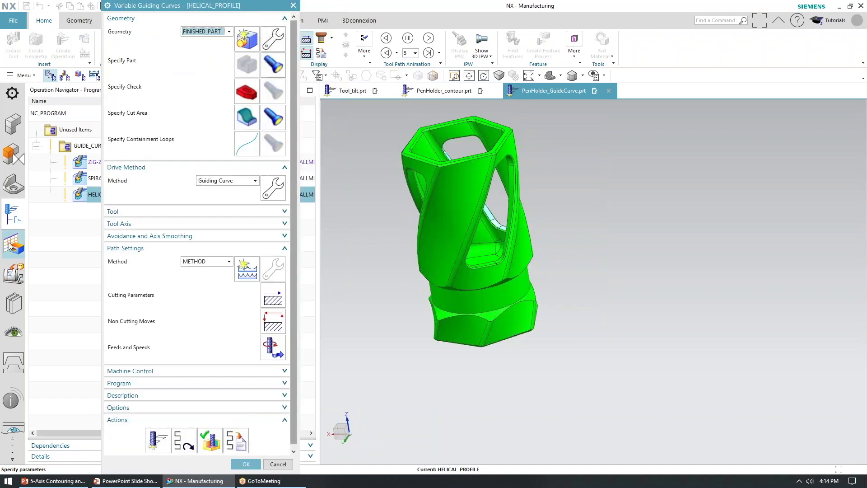
left_click(7, 190)
left_click(64, 260)
left_click(64, 276)
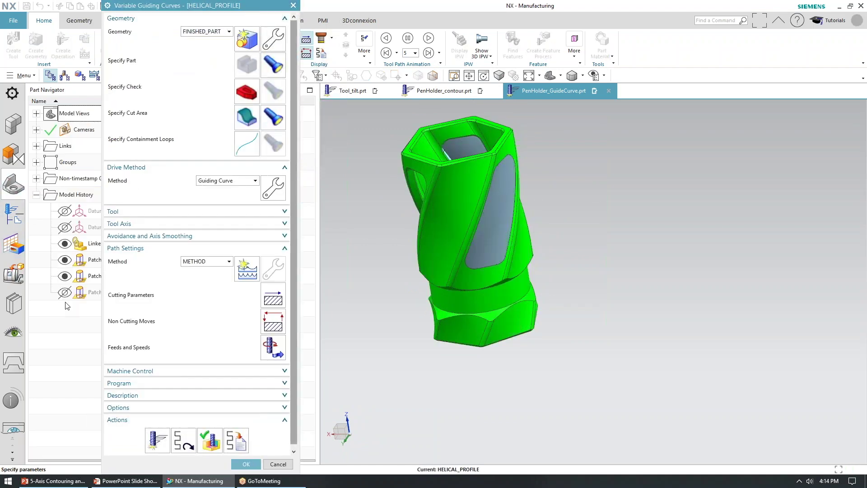
left_click(64, 292)
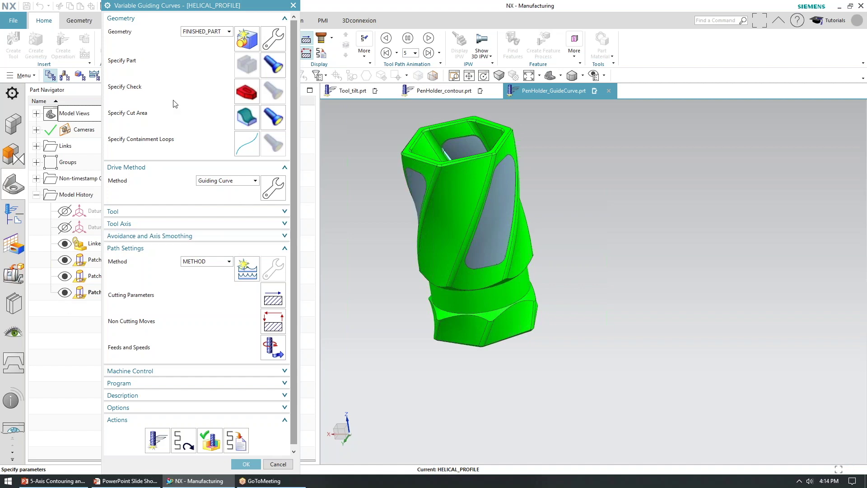
Step: Highlight the part geometry and the cut area of HELICAL_PROFILE, and inspect the selected faces around the holder
left_click(272, 66)
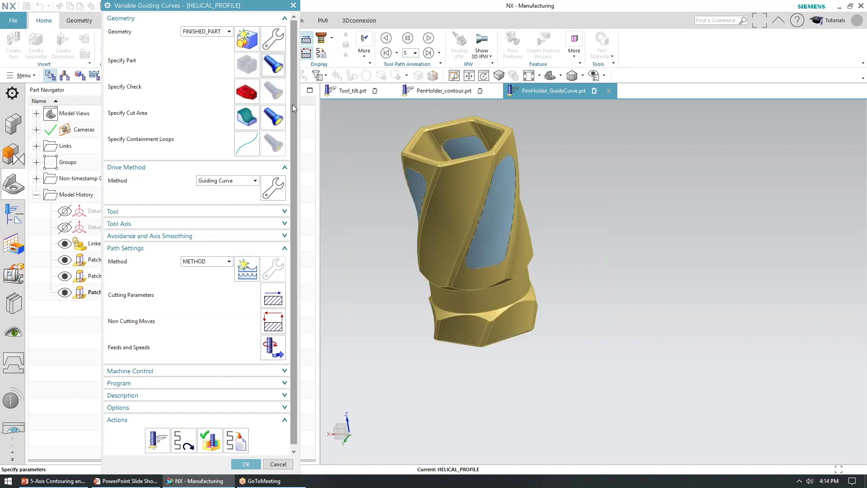
left_click(273, 117)
middle_click_drag(555, 180, 322, 177)
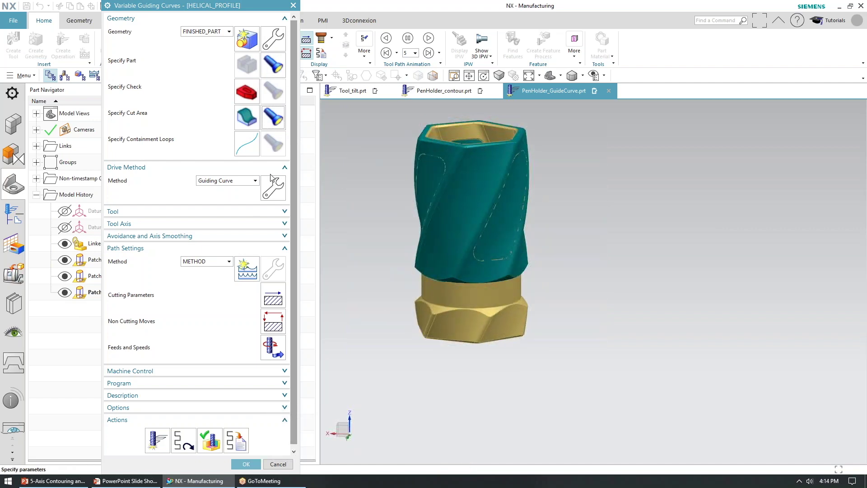
Step: Open the Guiding Curve drive settings, highlight Guide 1 on the upper rim, and enlarge the guide list to show every guide
left_click(273, 189)
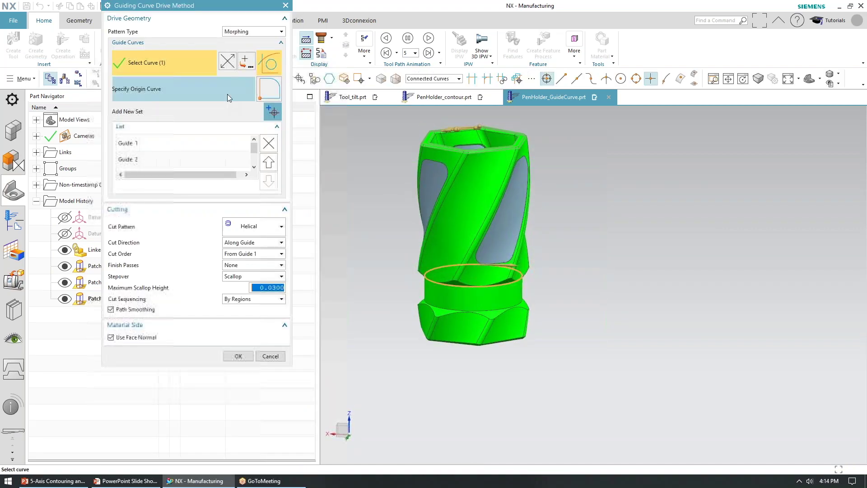
left_click(161, 146)
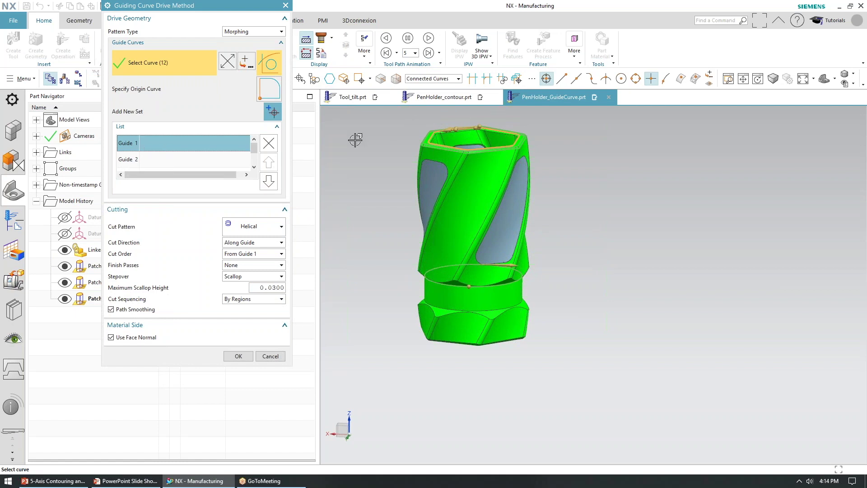
scroll(154, 167, "down", 1)
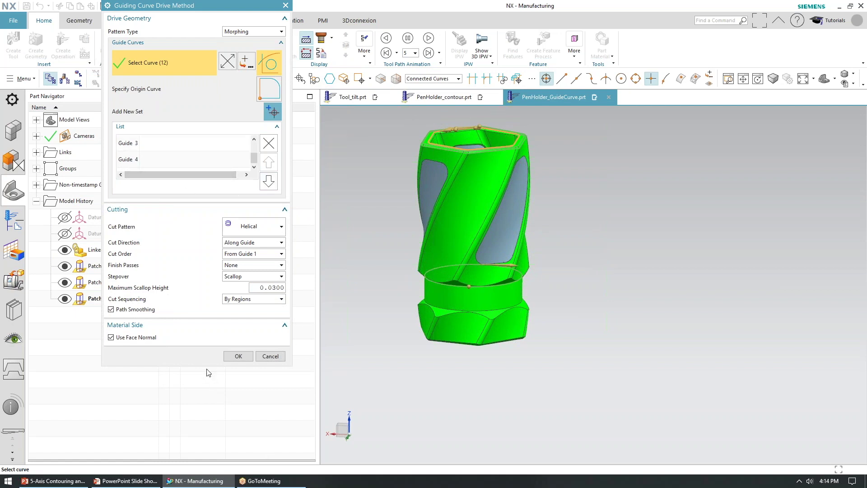
left_click_drag(207, 366, 207, 469)
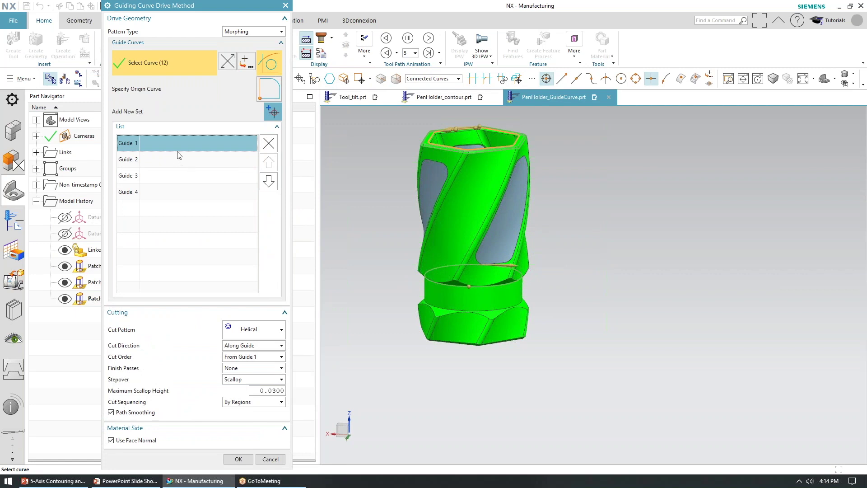
Step: Highlight Guide 2 on the upper rim, inspect it up close, and review the pattern type options, keeping Morphing
middle_click_drag(376, 136, 374, 152)
left_click(146, 162)
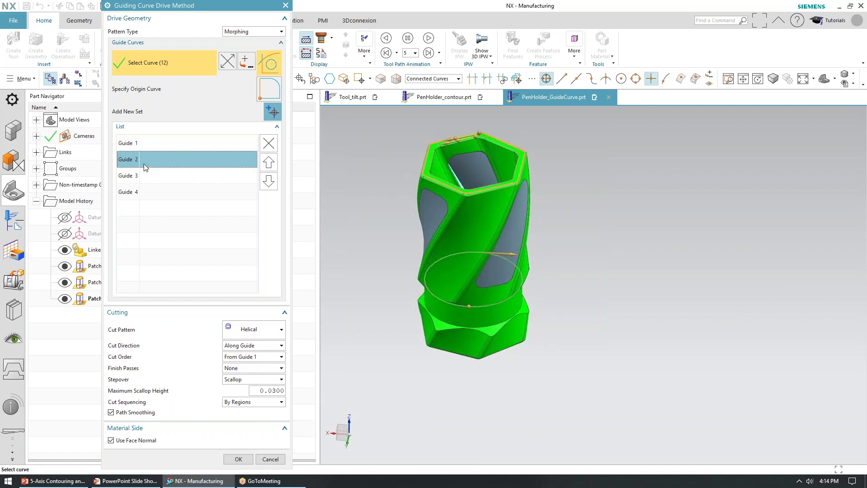
scroll(435, 163, "up", 5)
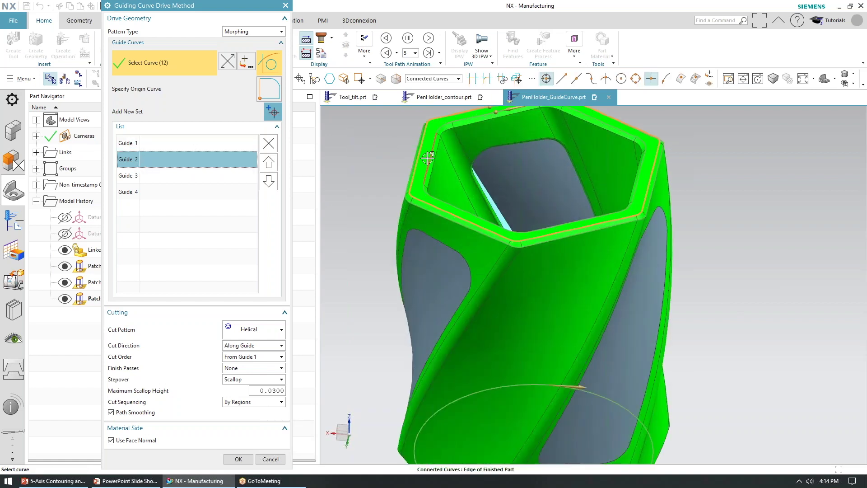
scroll(393, 362, "down", 5)
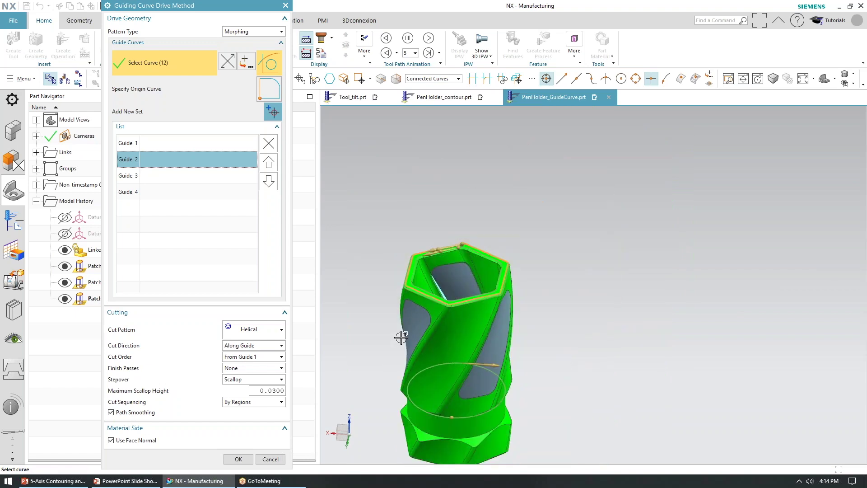
scroll(404, 313, "up", 3)
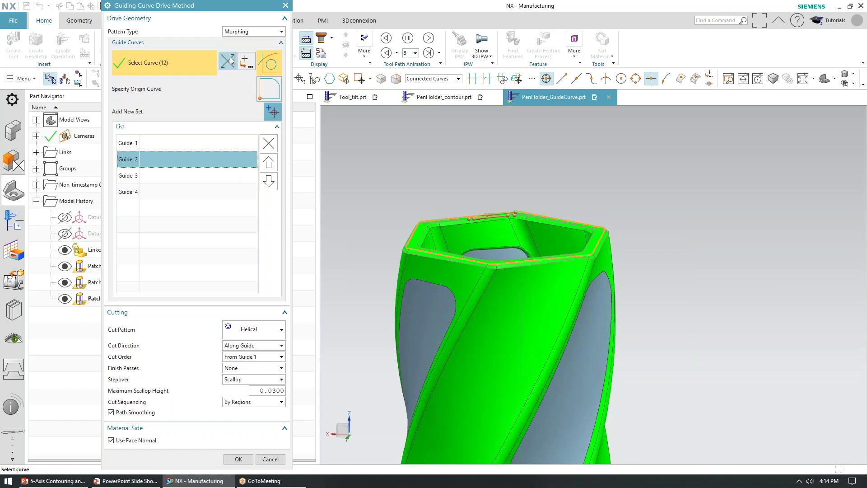
left_click(236, 32)
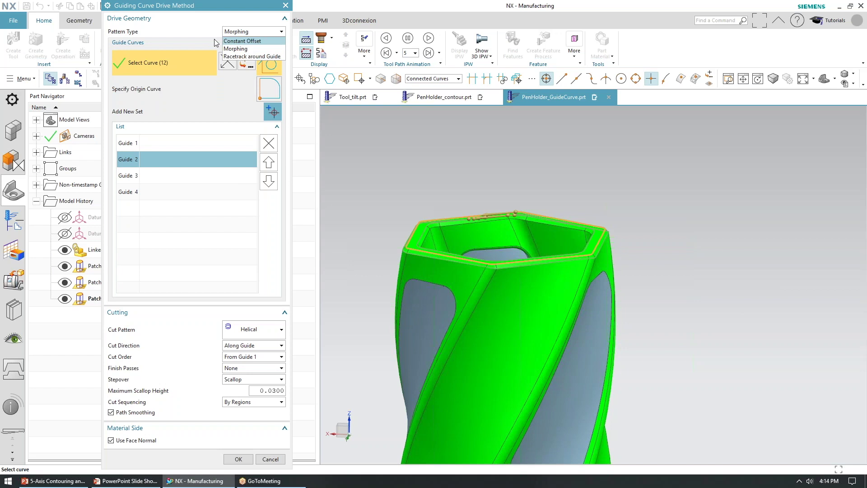
left_click(235, 48)
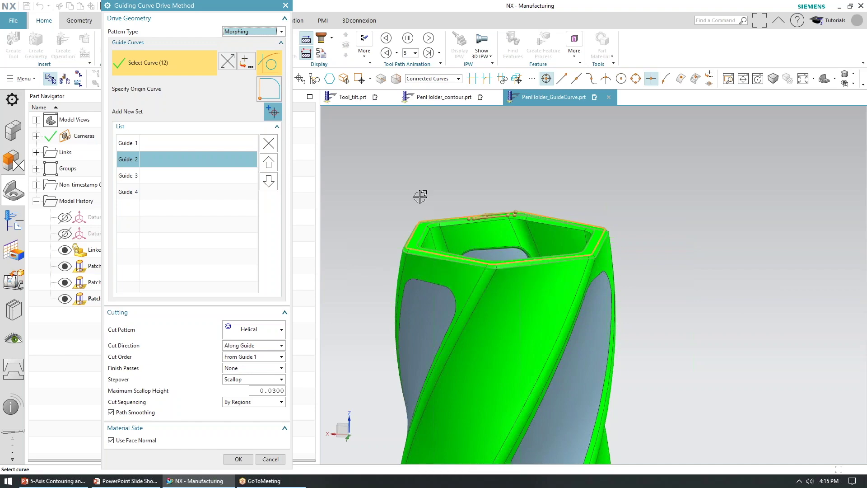
Step: Highlight Guide 3 and Guide 4, inspect the guide curve around the lower neck, and leave the drive settings without changes
scroll(460, 324, "up", 1)
middle_click_drag(460, 324, 515, 238, "shift")
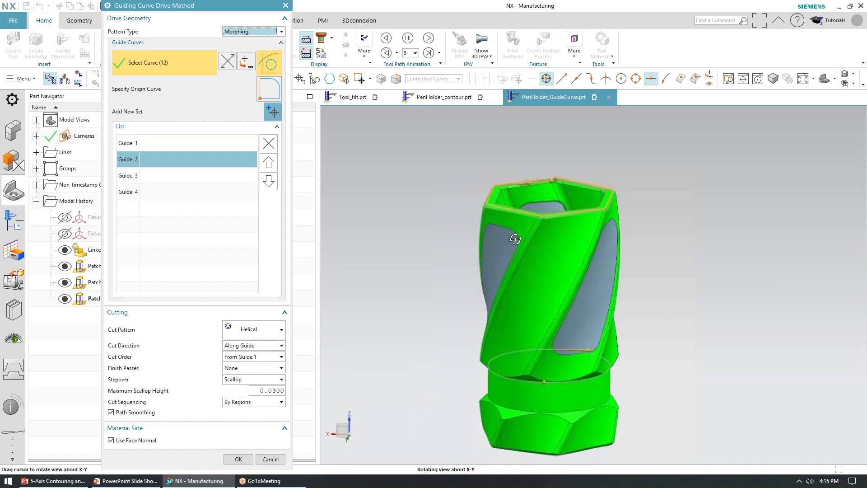
left_click(125, 175)
left_click(134, 189)
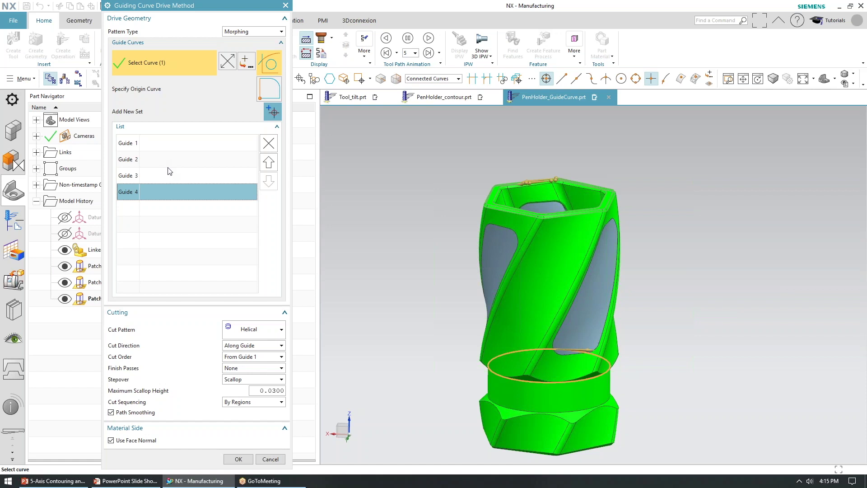
middle_click_drag(390, 195, 419, 229)
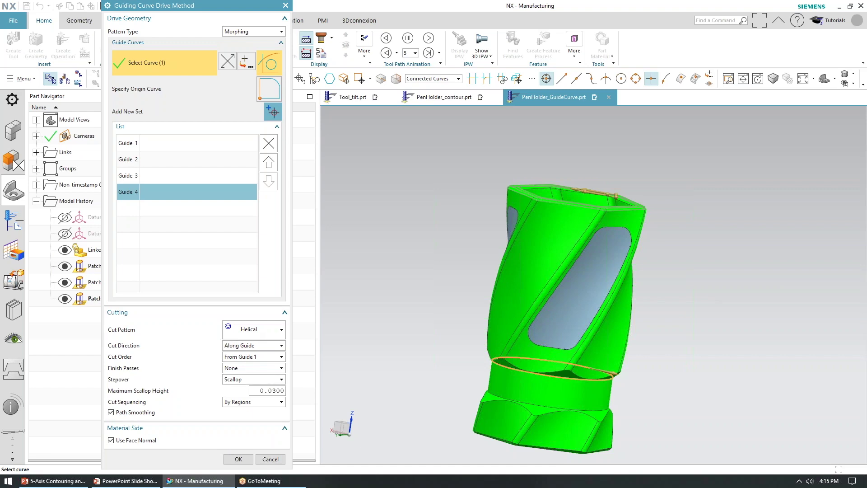
left_click(271, 460)
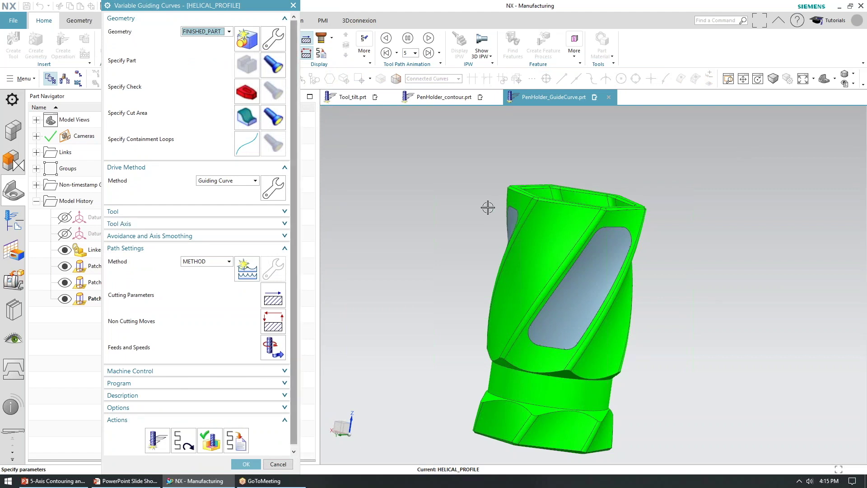
Step: Show the Tool Axis settings of HELICAL_PROFILE and review the orientation options for the fixed axis, keeping +ZM Axis
left_click(193, 225)
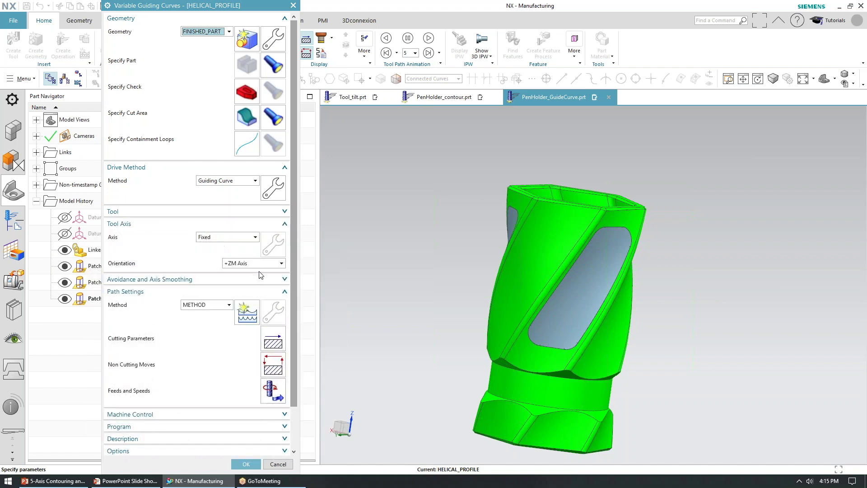
middle_click_drag(570, 198, 506, 201)
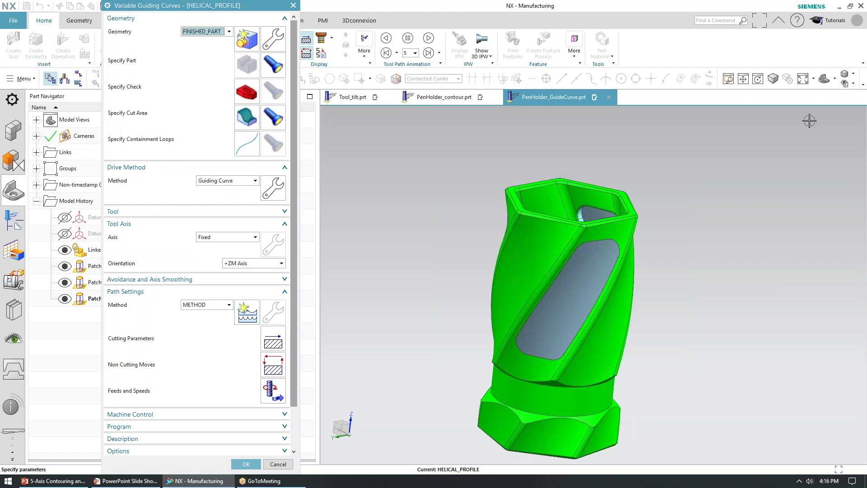
middle_click_drag(556, 204, 515, 186)
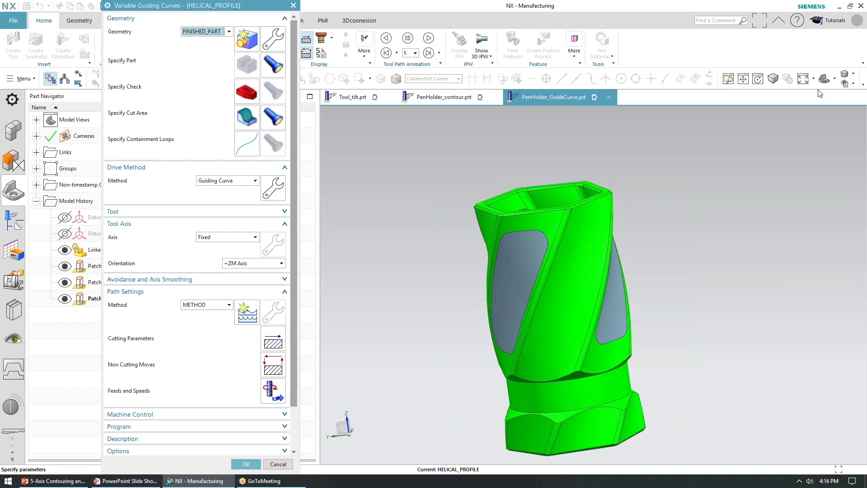
left_click(266, 267)
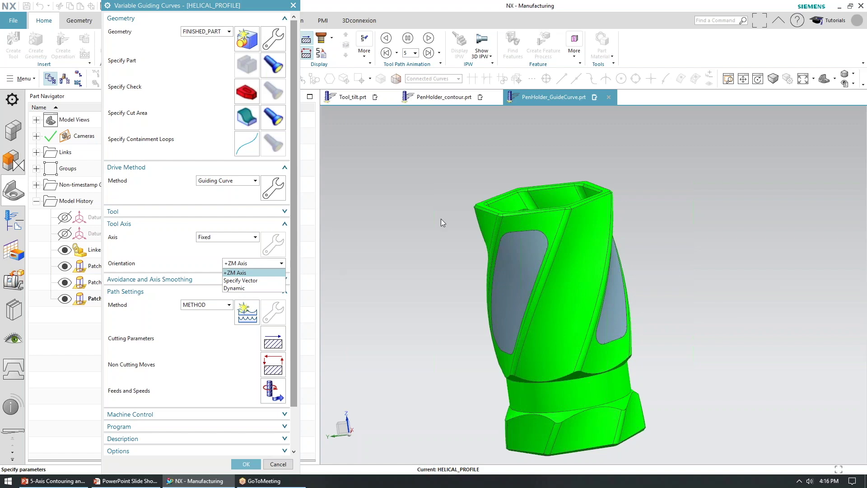
left_click(172, 246)
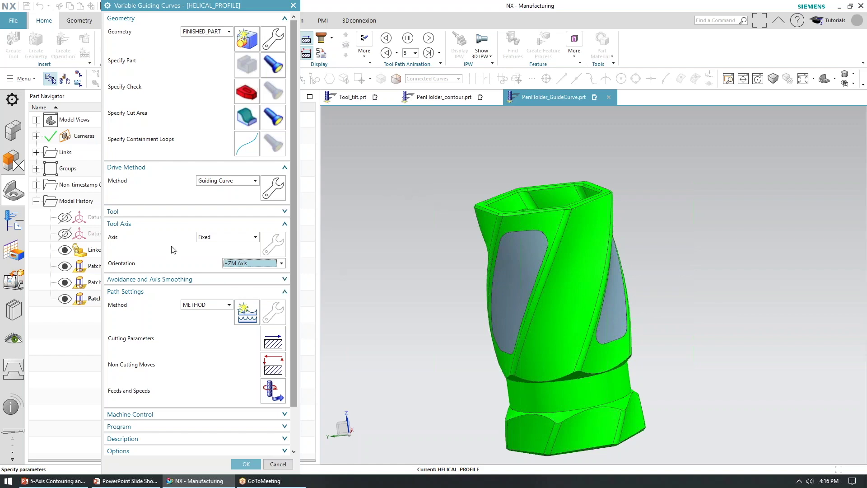
Step: Open the Tilt/Retract avoidance settings, review the rotation and tilt limits, and leave them without changes
left_click(149, 279)
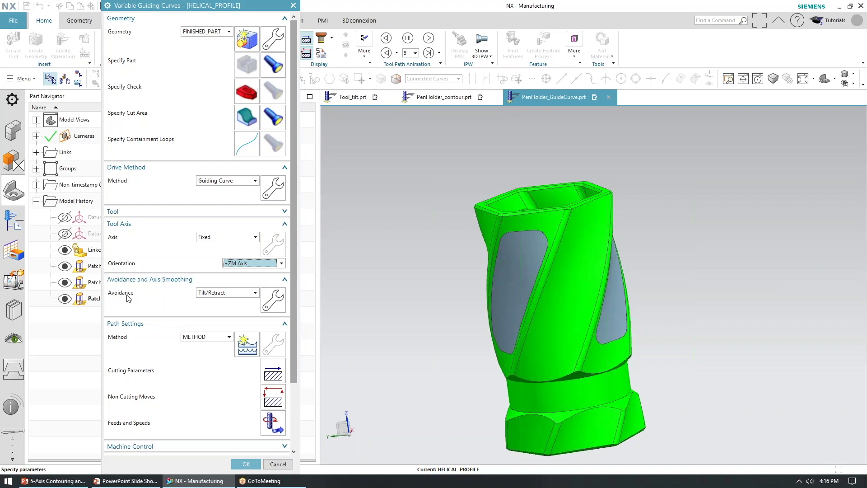
left_click(273, 300)
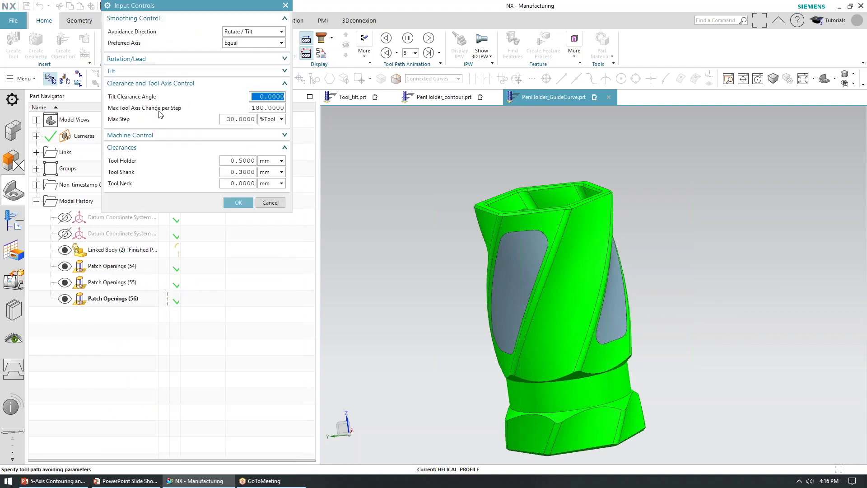
left_click(196, 60)
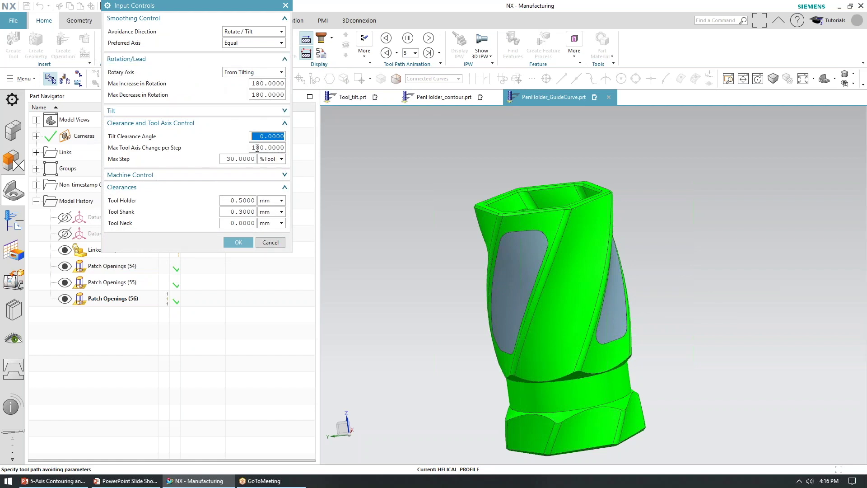
left_click(235, 112)
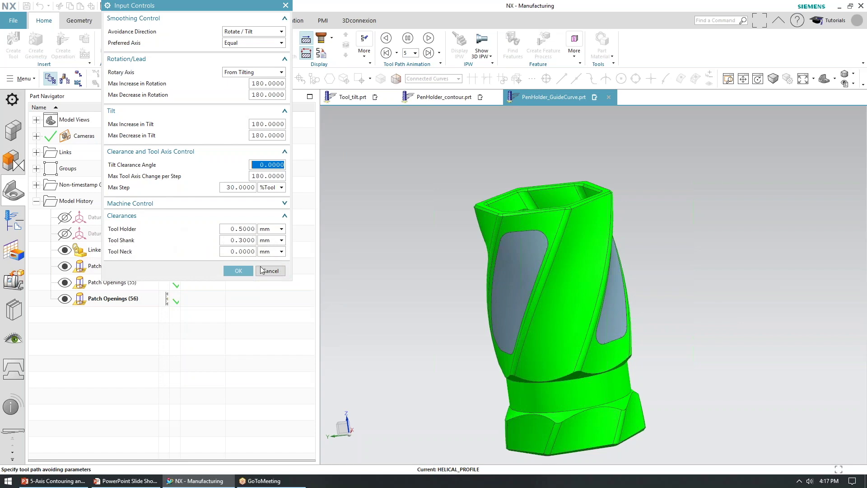
left_click(270, 270)
Step: Verify the HELICAL_PROFILE tool path and place the tool at points near the upper rim to inspect its tilt
scroll(227, 403, "down", 2)
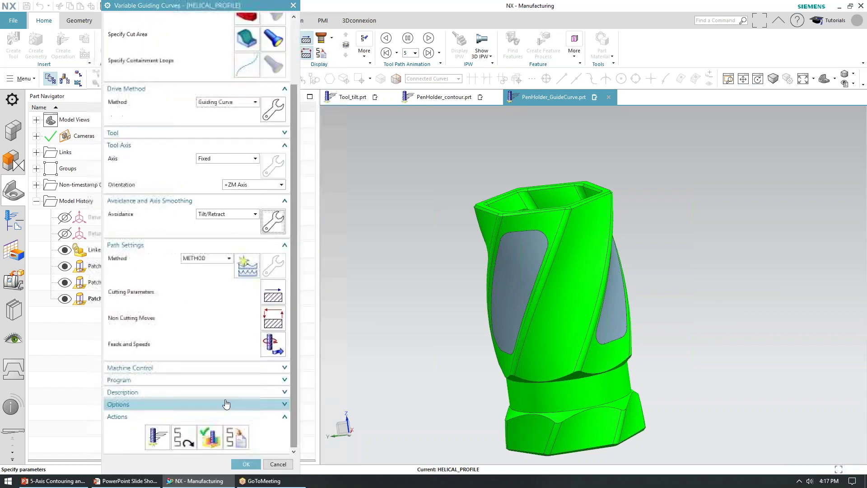
left_click(209, 438)
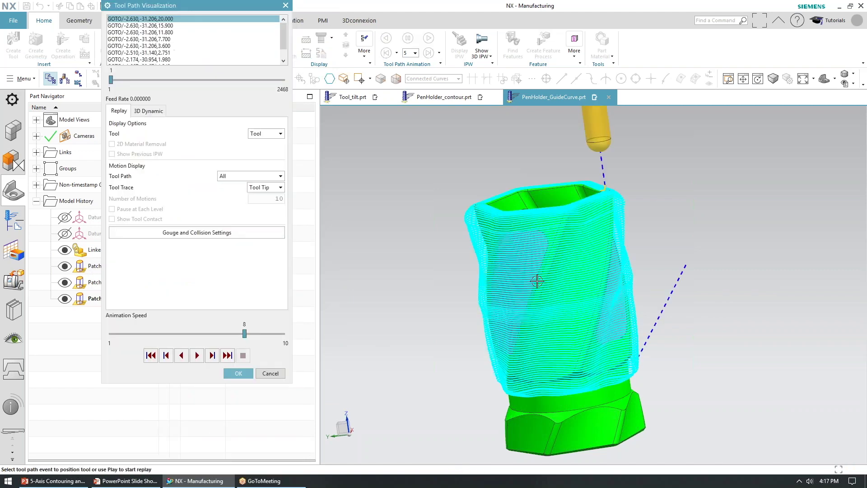
left_click(597, 226)
middle_click_drag(564, 248, 582, 241)
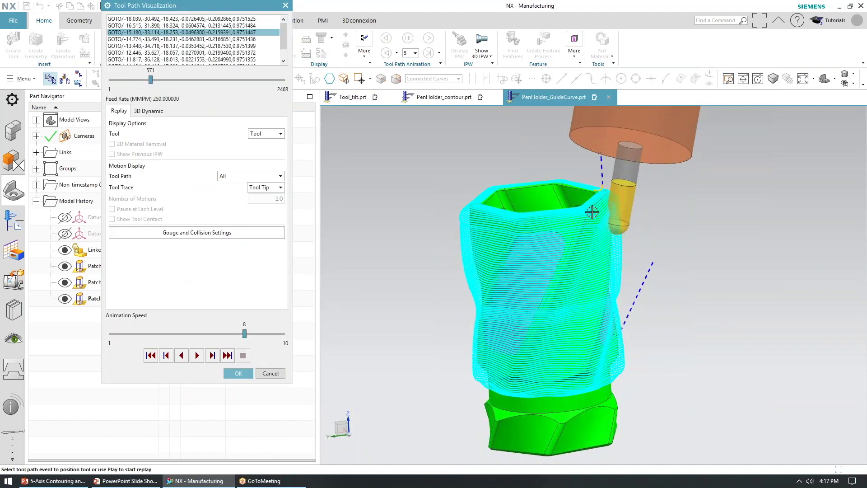
left_click(592, 212)
middle_click_drag(590, 203, 516, 281)
Step: Place the tool at several lower points along the helical path and examine the tilt and holder clearance from the holder's side
scroll(584, 227, "down", 4)
left_click(591, 246)
left_click(592, 276)
scroll(551, 242, "up", 3)
middle_click_drag(551, 242, 556, 229)
scroll(614, 331, "up", 3)
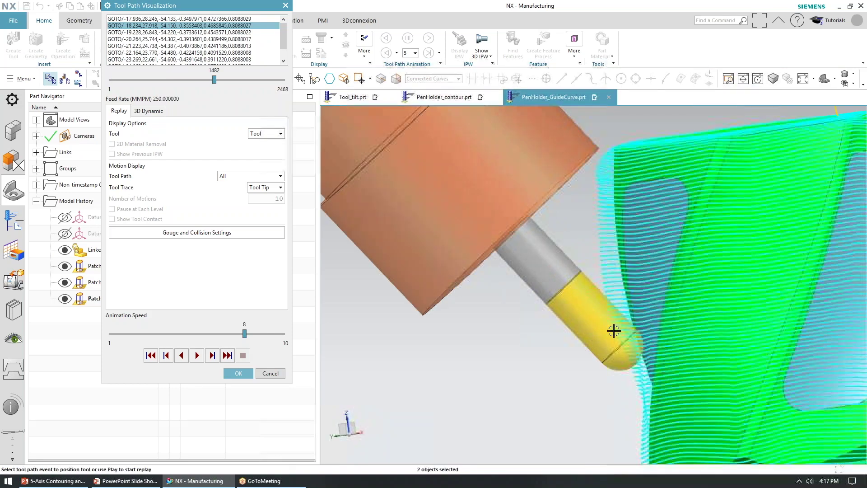
left_click(645, 407)
scroll(651, 351, "down", 5)
middle_click_drag(651, 362, 668, 361)
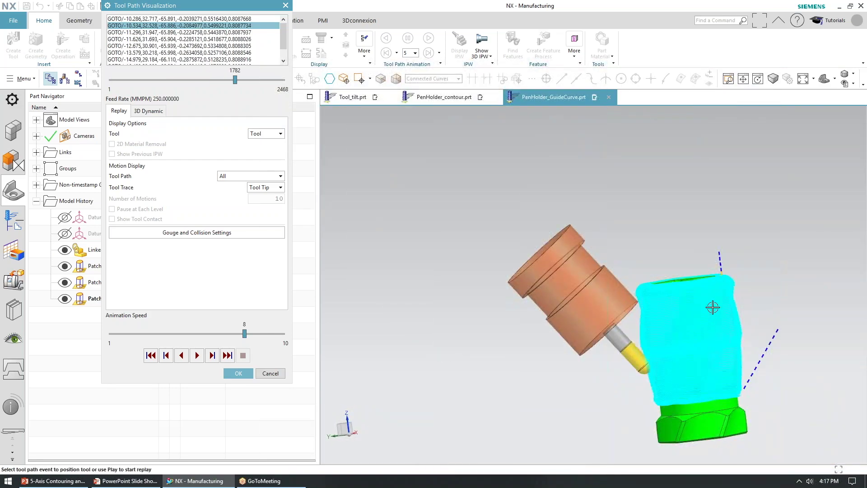
scroll(720, 286, "down", 2)
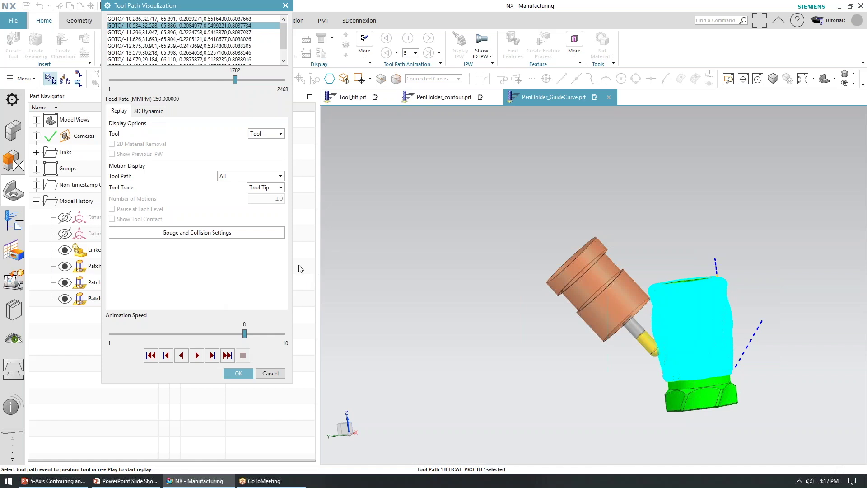
middle_click_drag(700, 278, 698, 290)
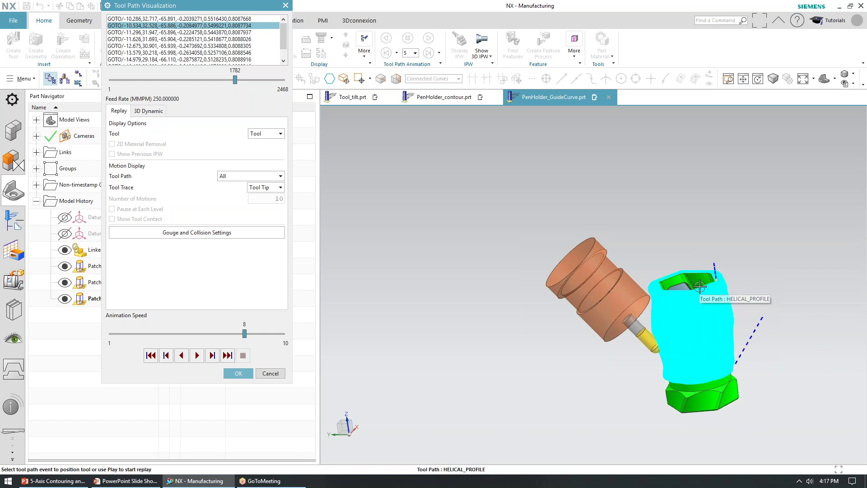
Step: Accept the visualization and the HELICAL_PROFILE operation, and switch to the PowerPoint slide show, advancing it
left_click(238, 373)
left_click(231, 464)
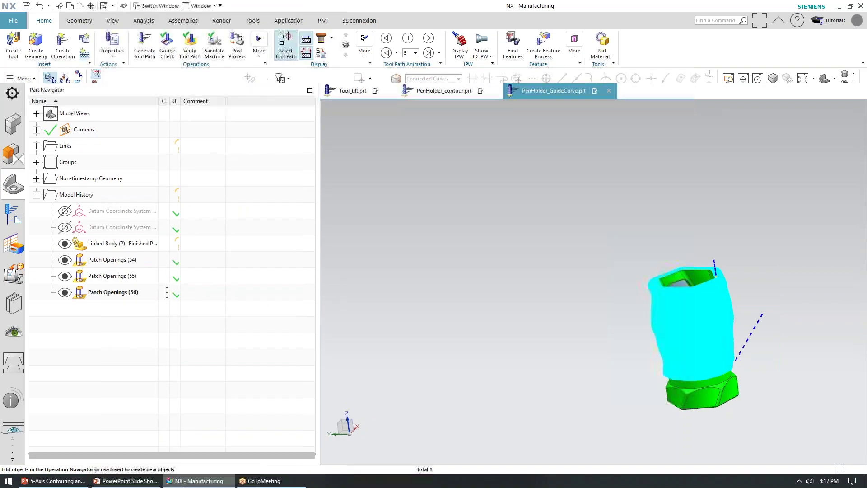
left_click(128, 481)
key("Right")
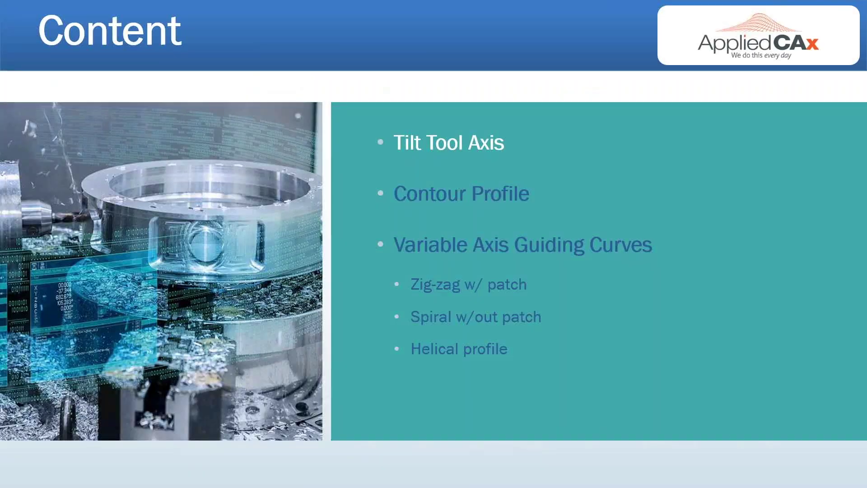